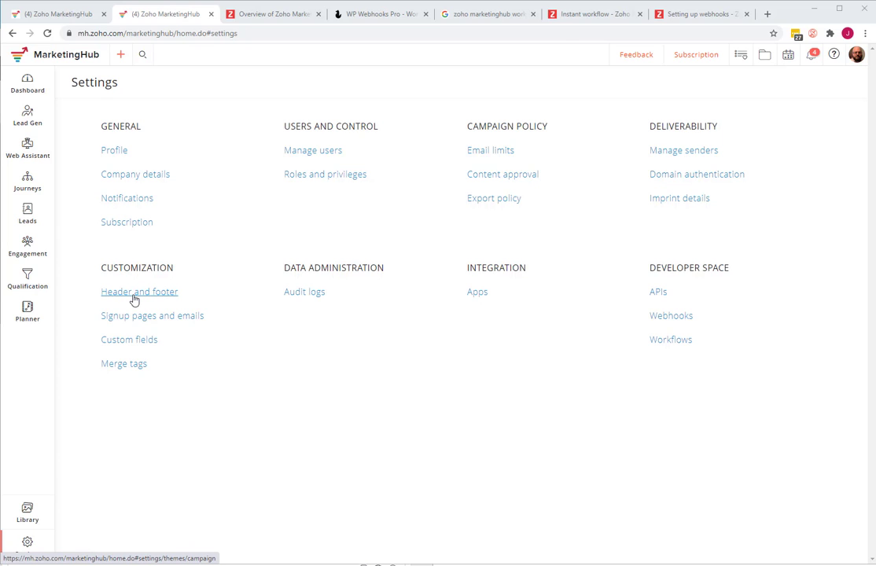
- Open the header and footer customization settings
left_click(133, 293)
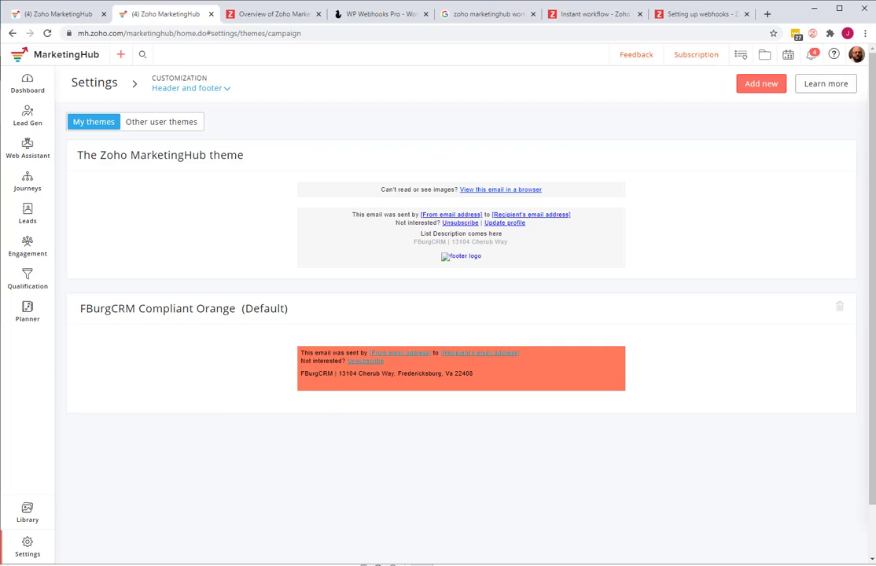
- Switch to the mail window, examine the travel newsletter's unsubscribe links and address footer, and return to MarketingHub
key("alt+Tab")
left_click_drag(16, 36, 34, 19)
scroll(276, 288, "up", 2)
scroll(275, 291, "up", 5)
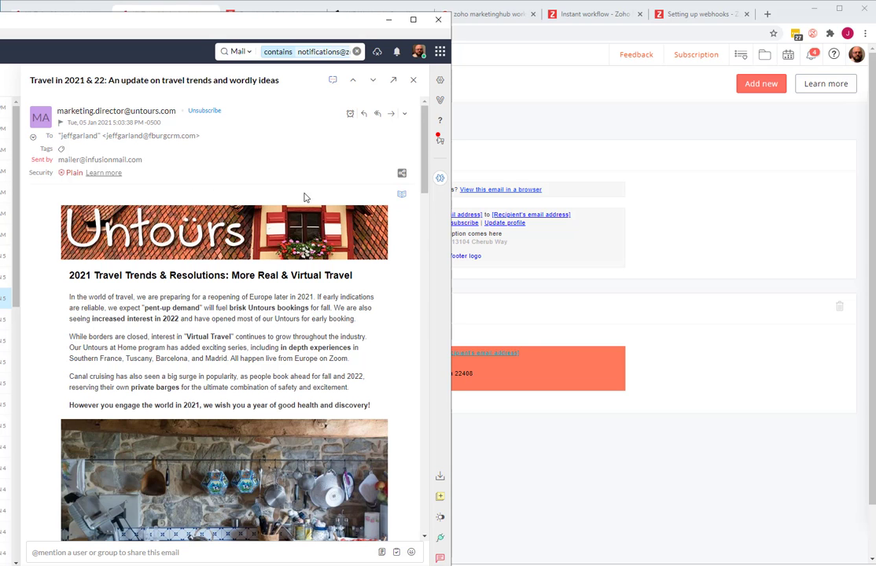
scroll(227, 276, "down", 20)
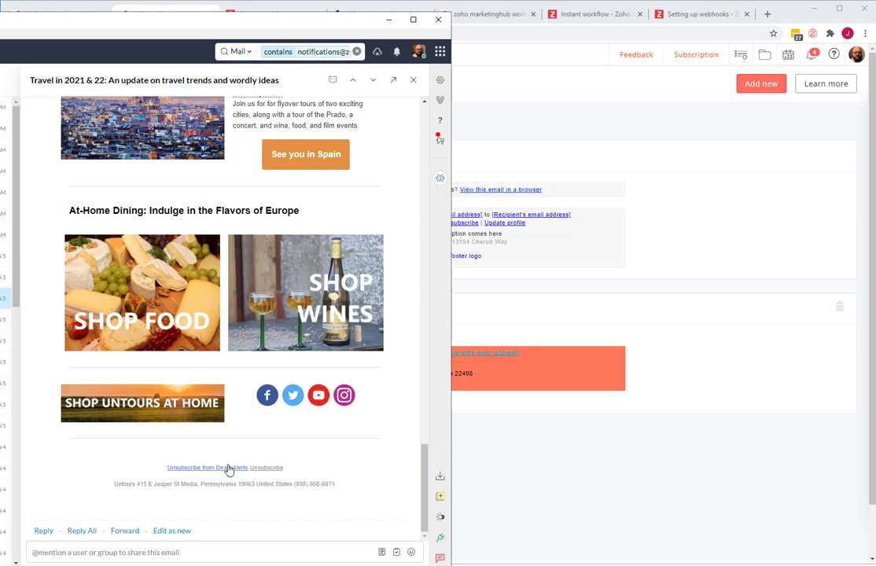
left_click_drag(241, 25, 13, 59)
left_click(148, 15)
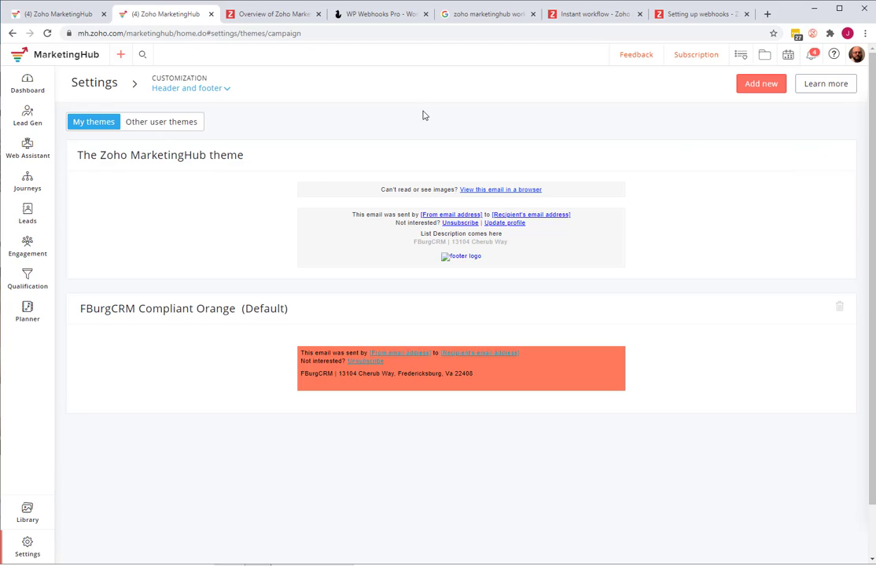
- Check the header and footer themes created by other users, and return to your own themes
left_click(173, 124)
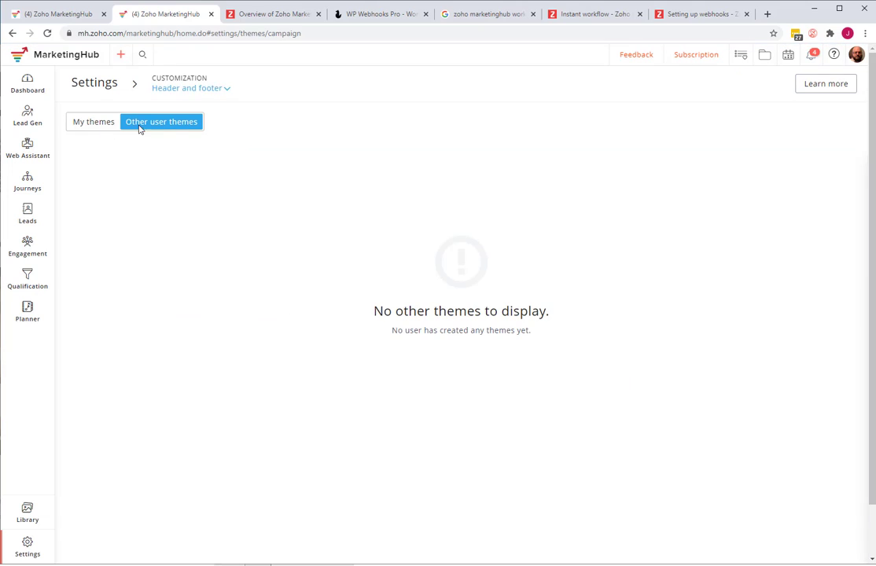
left_click(92, 128)
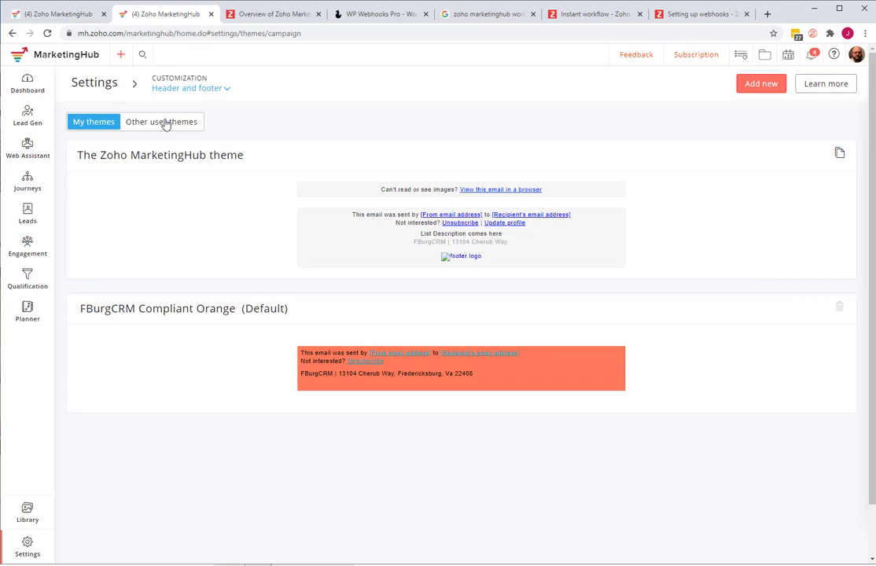
- Start adding a new header and footer theme and review the available templates
left_click(765, 87)
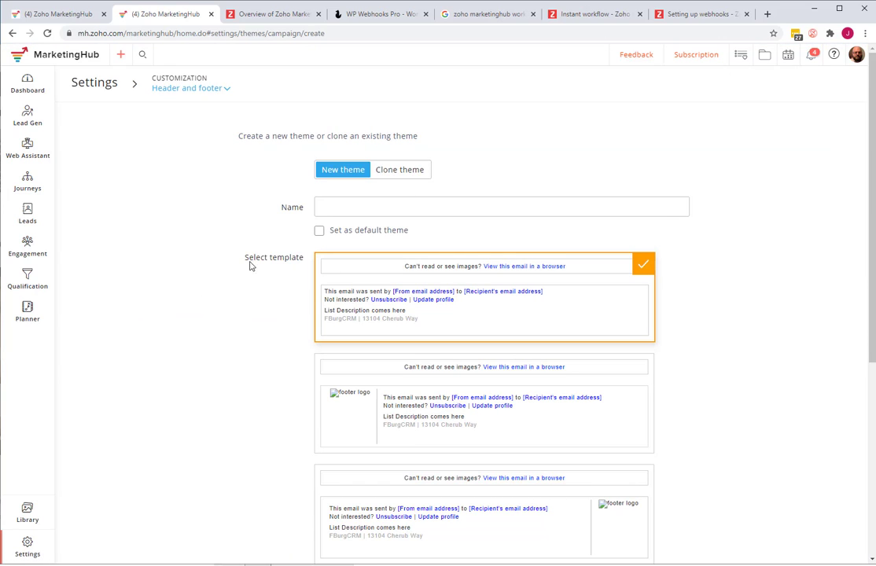
scroll(278, 354, "down", 2)
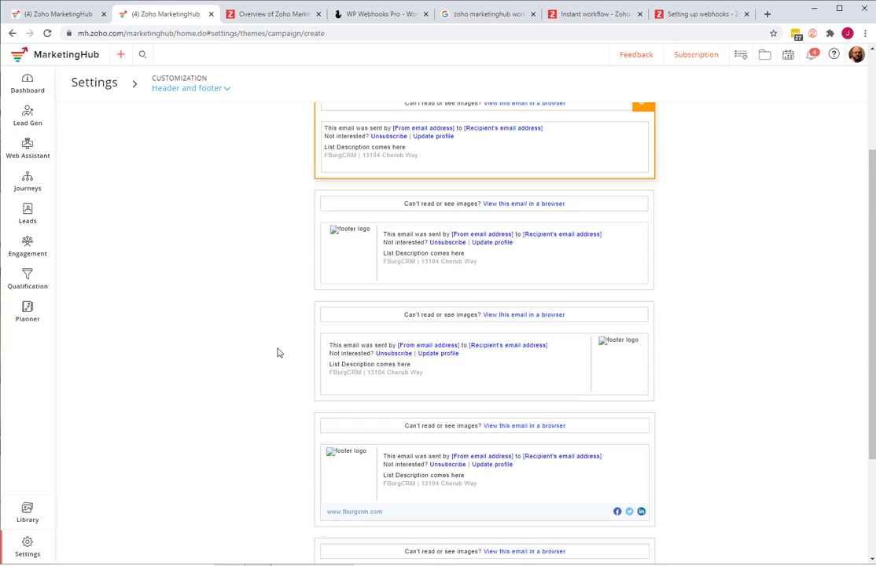
scroll(323, 229, "down", 2)
scroll(315, 243, "up", 3)
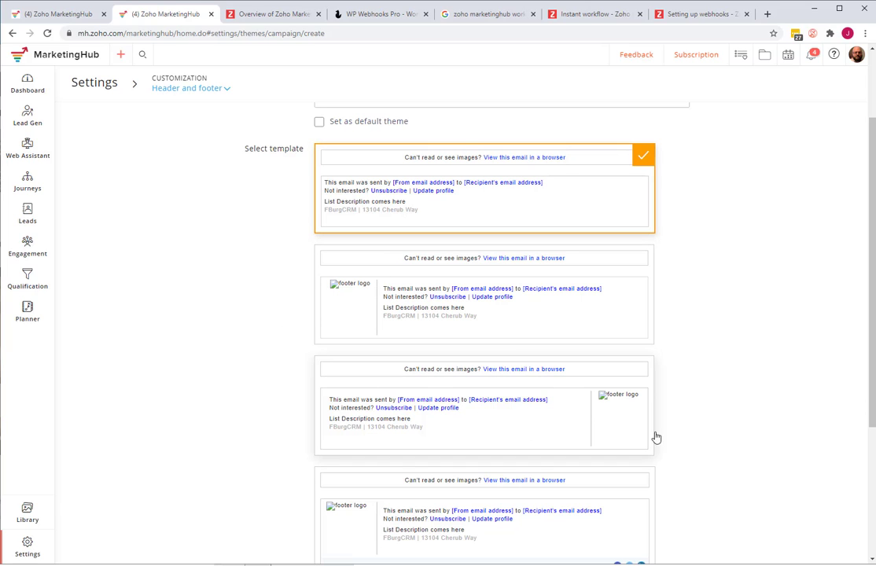
scroll(622, 417, "down", 3)
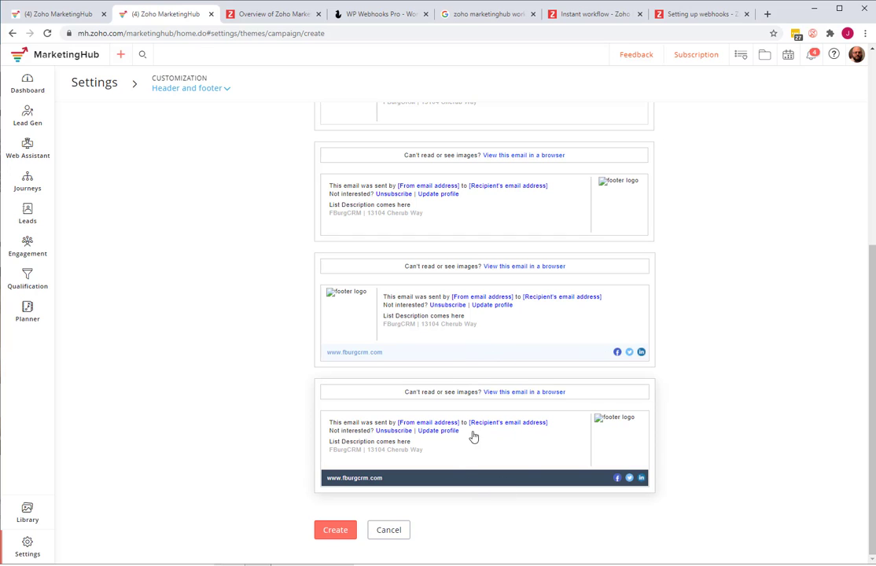
scroll(430, 437, "up", 6)
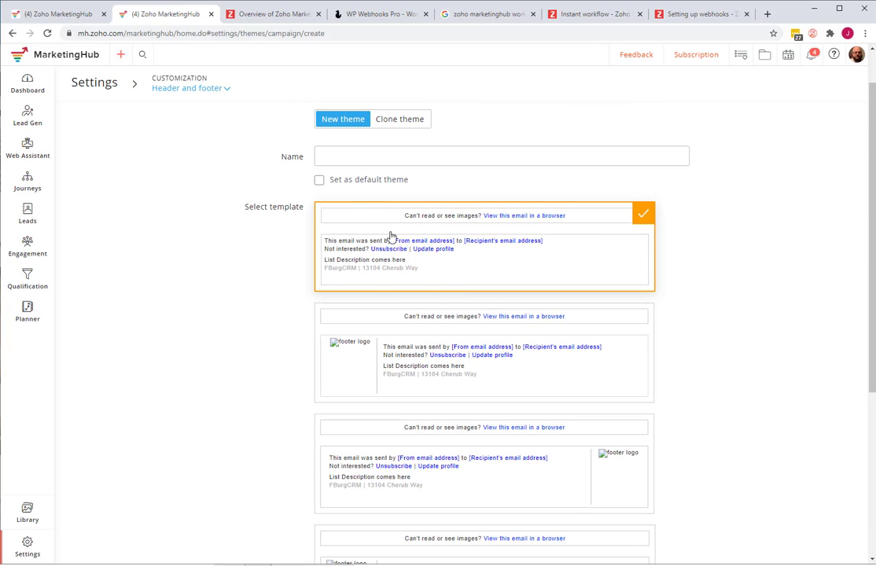
- Name the new theme JG Demo HF and create it from the first template, without making it the default
left_click(328, 158)
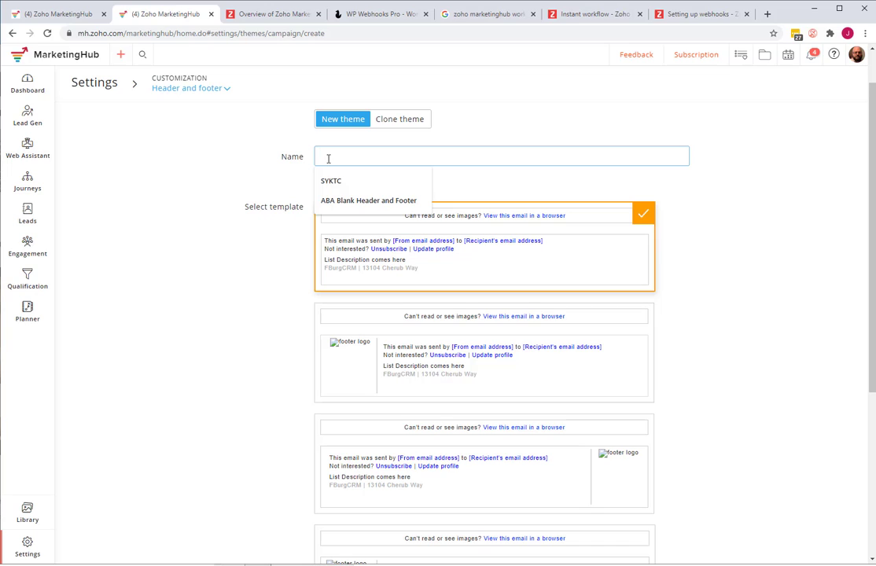
type("JO")
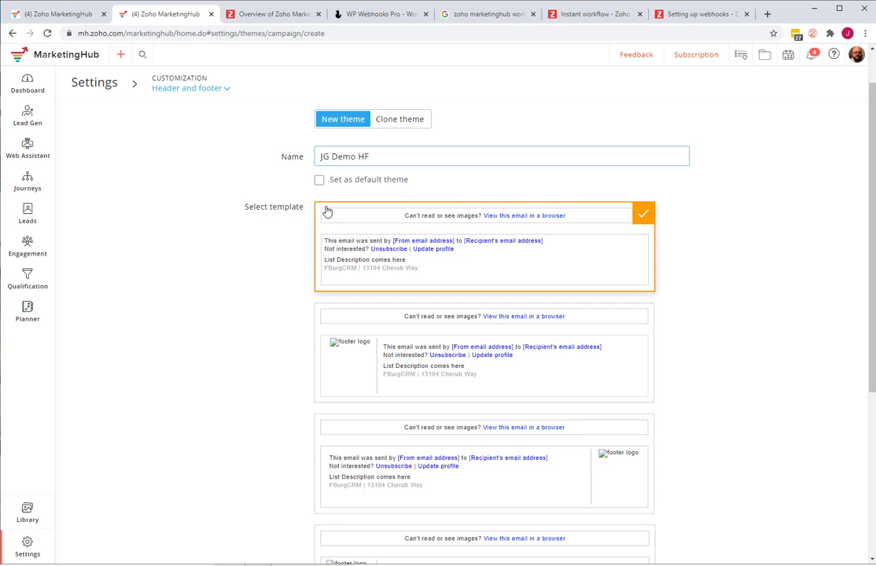
left_click(517, 266)
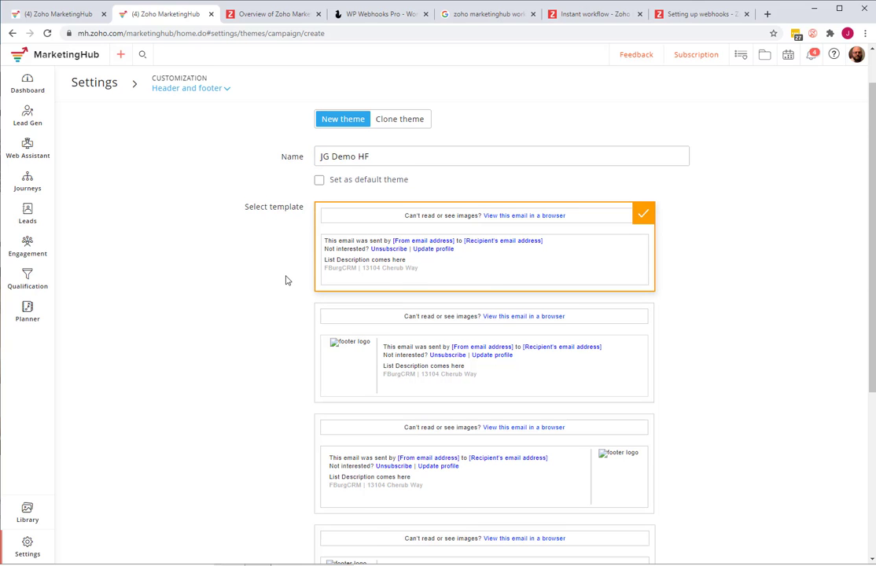
scroll(286, 280, "down", 5)
scroll(285, 280, "up", 5)
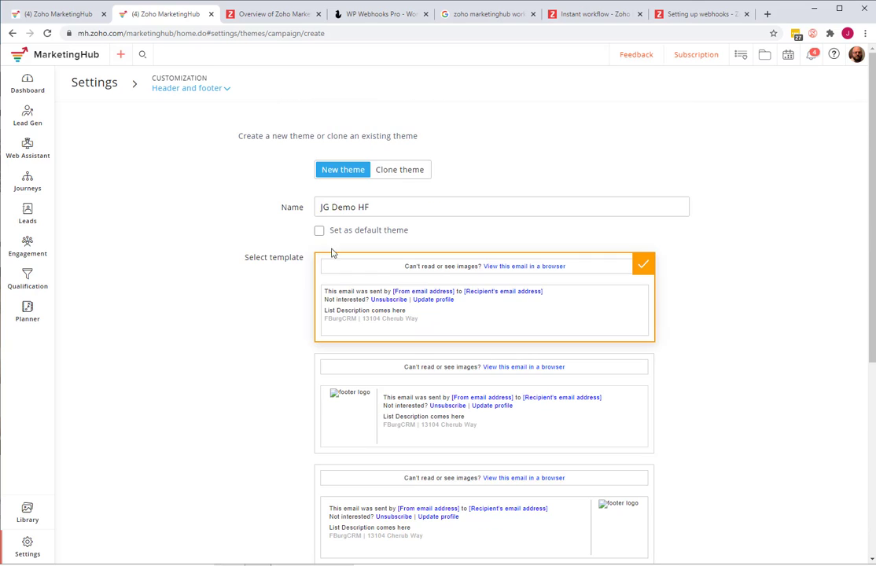
left_click(395, 172)
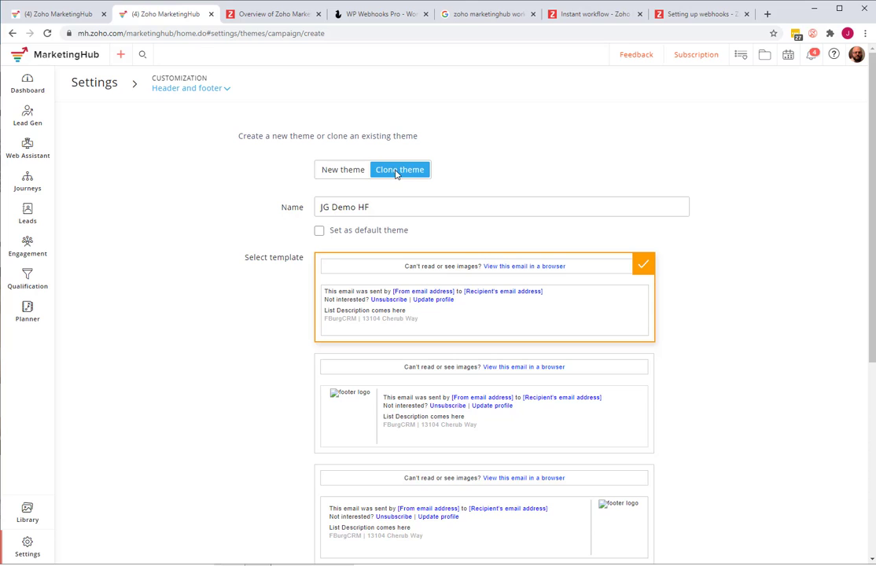
left_click(332, 171)
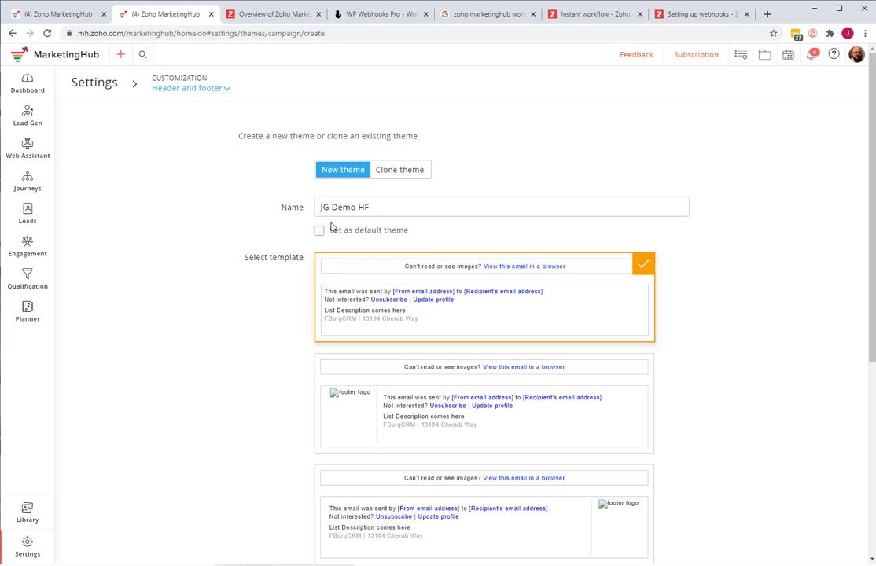
scroll(253, 374, "down", 2)
scroll(251, 374, "down", 5)
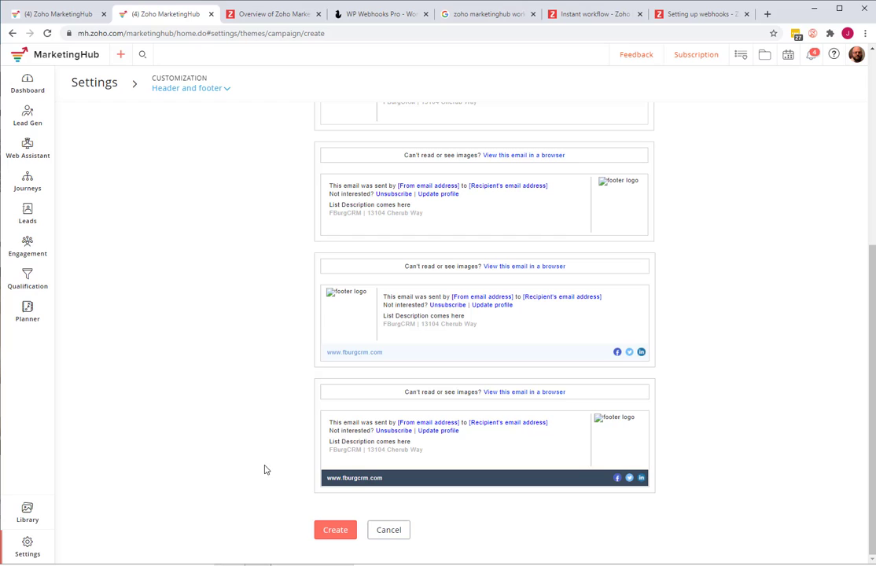
left_click(326, 526)
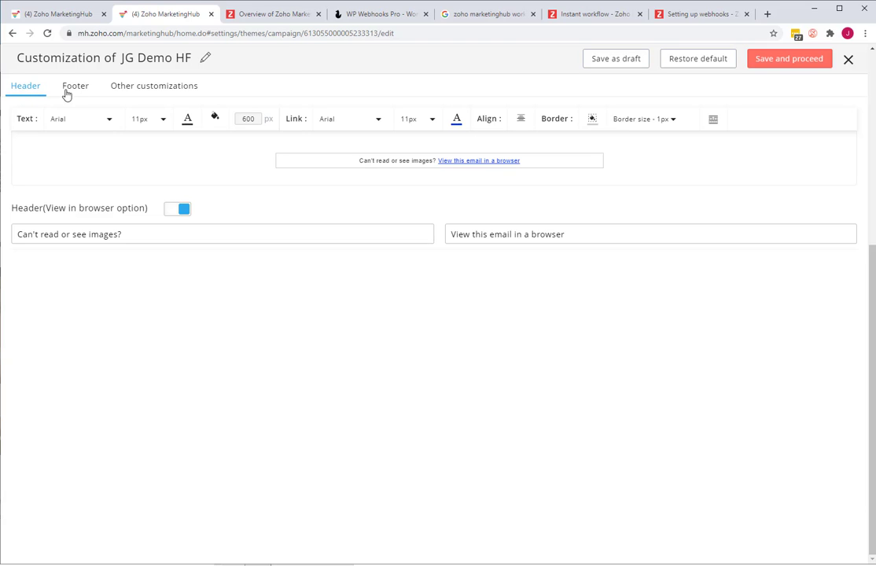
- In the other customizations, switch center alignment, social plugins and the list description off and back on, one at a time
left_click(147, 88)
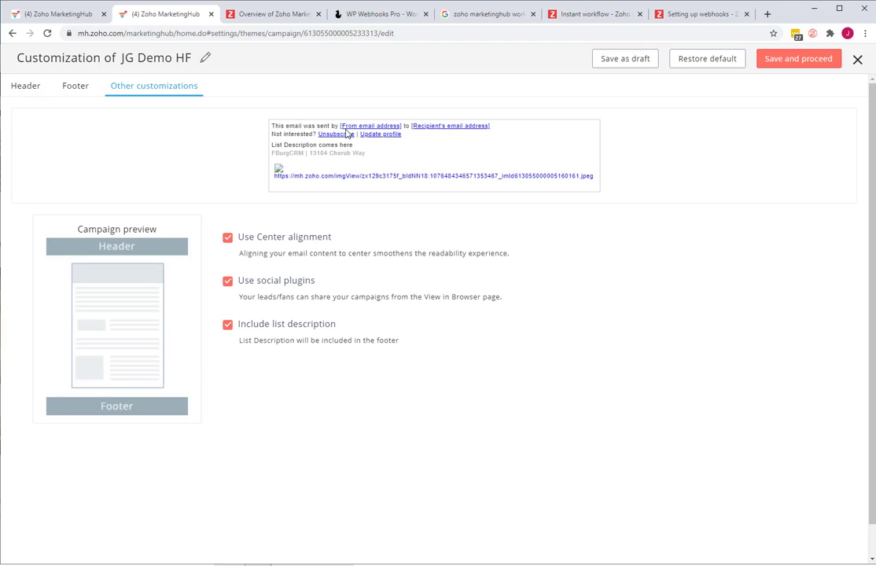
left_click(228, 239)
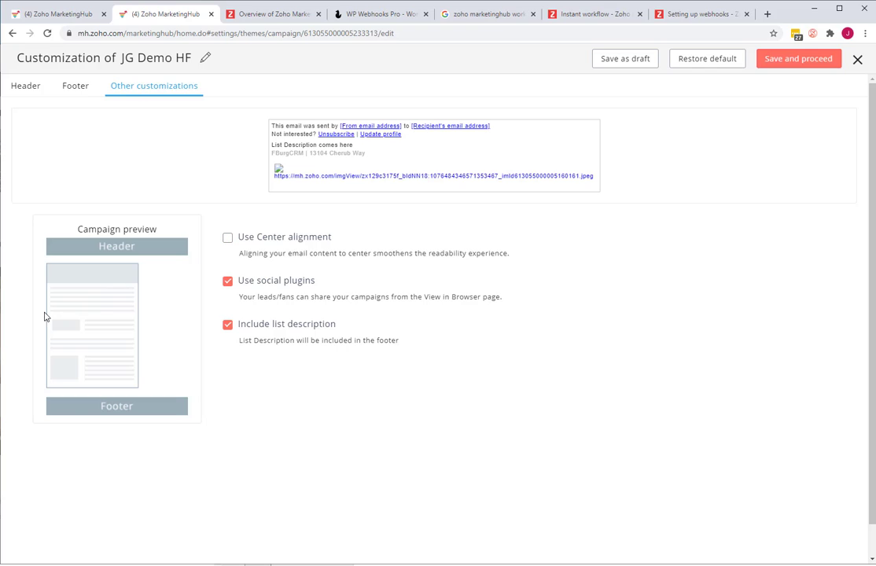
left_click(228, 239)
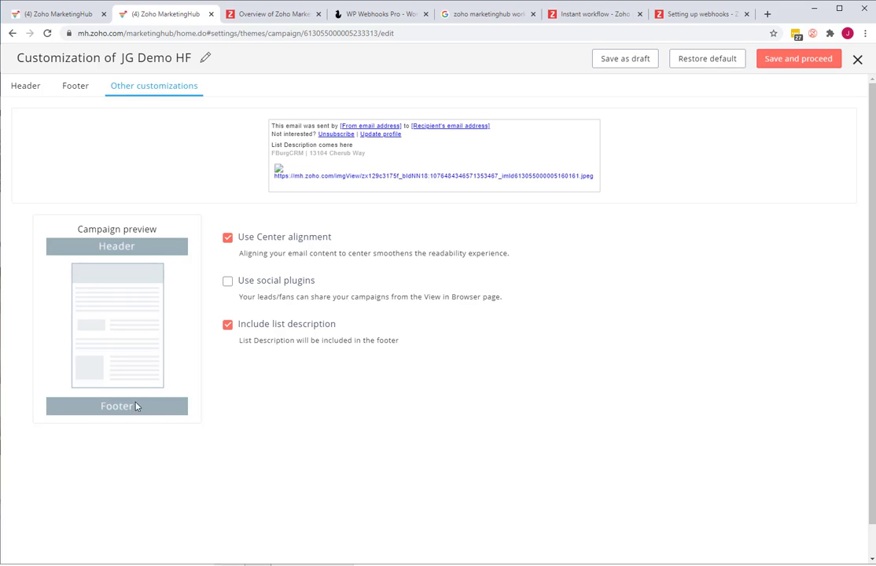
left_click(228, 283)
left_click_drag(280, 144, 353, 145)
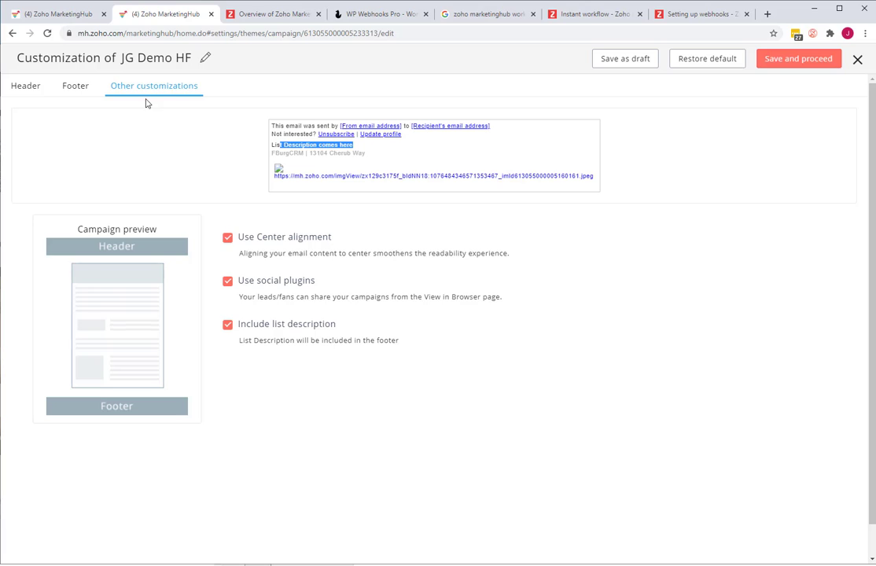
left_click(227, 325)
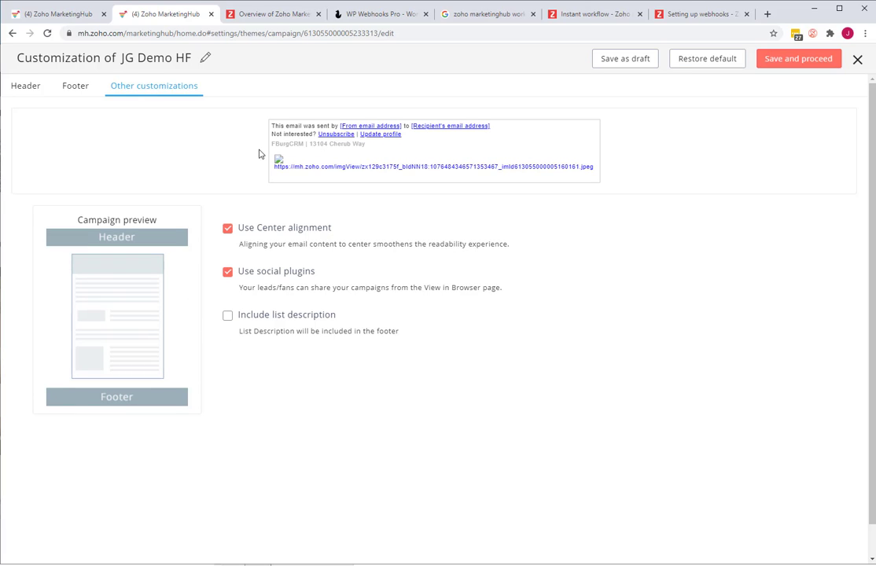
left_click(228, 316)
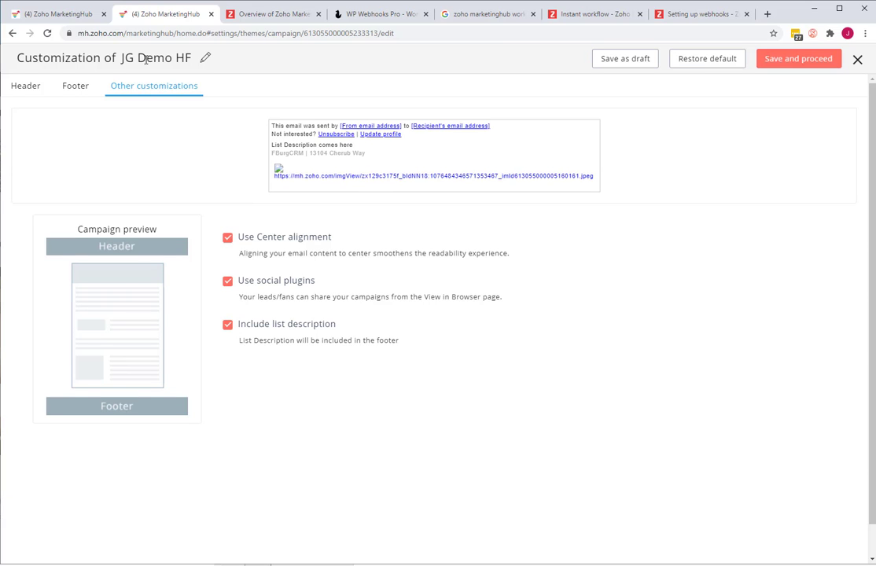
- Toggle the header's view-in-browser option off and back on to compare the header preview
left_click(27, 87)
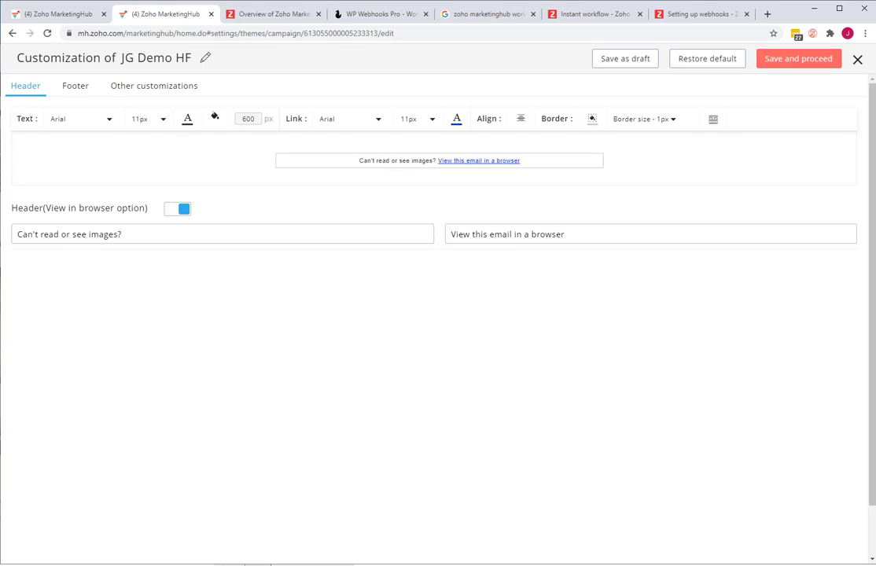
left_click(178, 211)
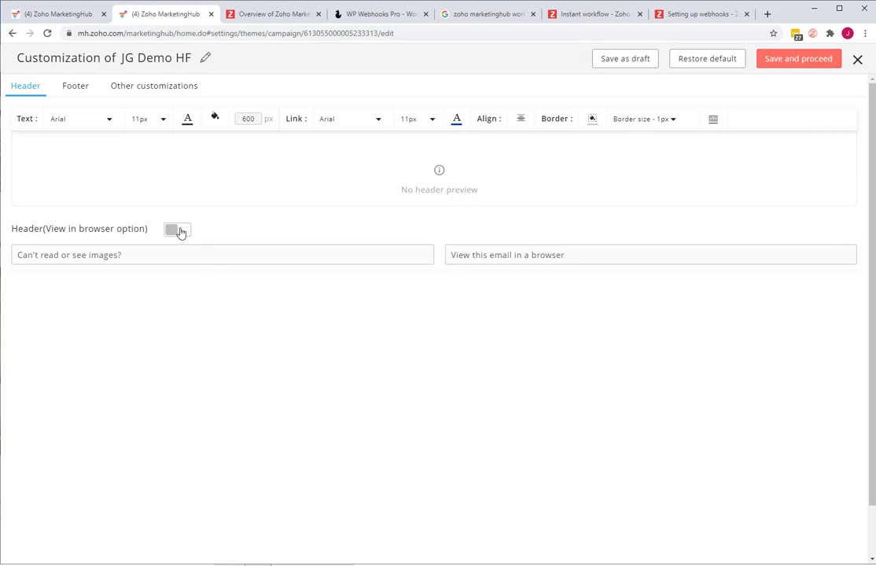
left_click(178, 229)
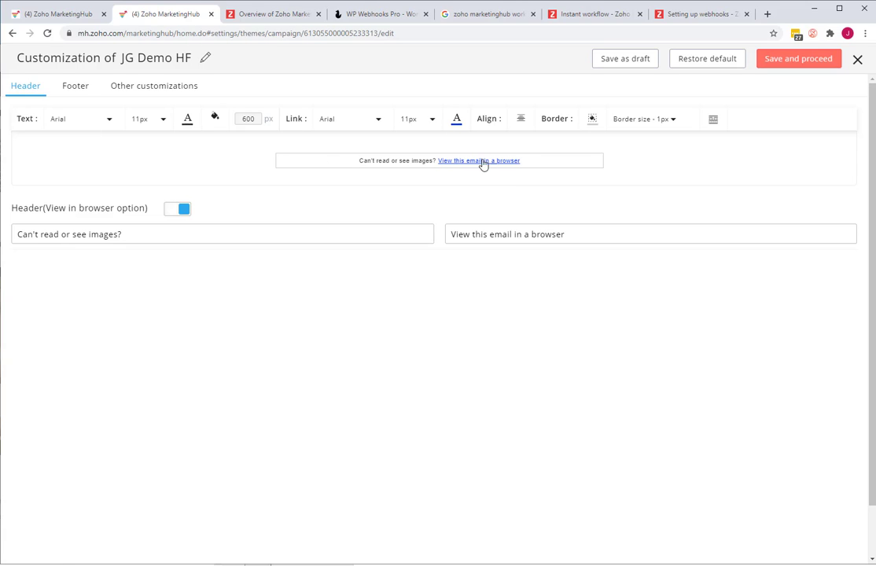
left_click(176, 211)
left_click(173, 230)
- Change the header's lead-in text to "Can't read or see pictures?"
left_click_drag(118, 234, 1, 242)
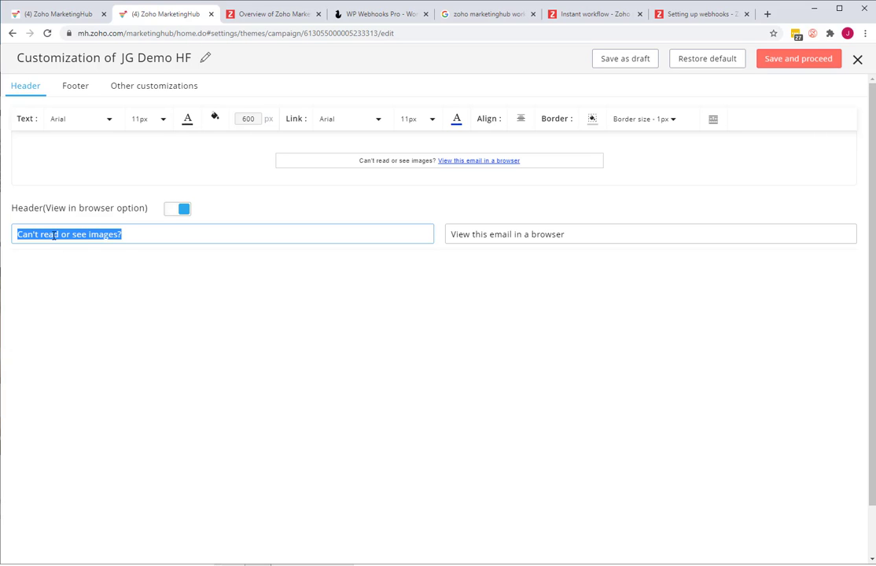
left_click(121, 234)
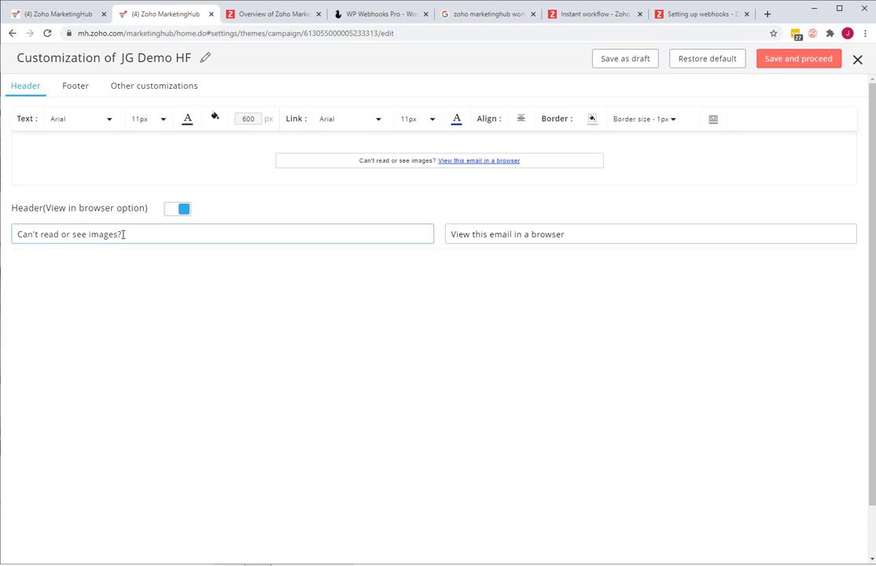
key("BackSpace")
key("BackSpace")
key("BackSpace")
key("BackSpace")
key("BackSpace")
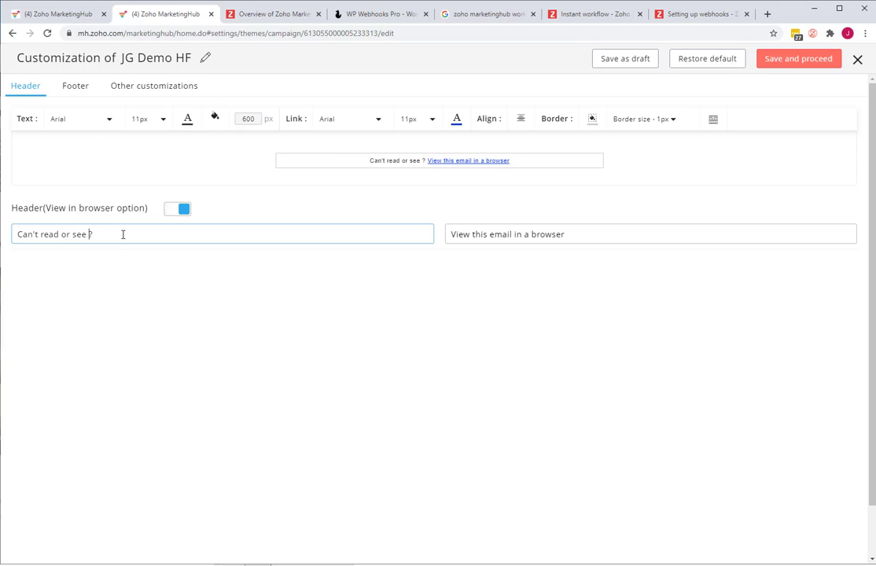
type("pictures")
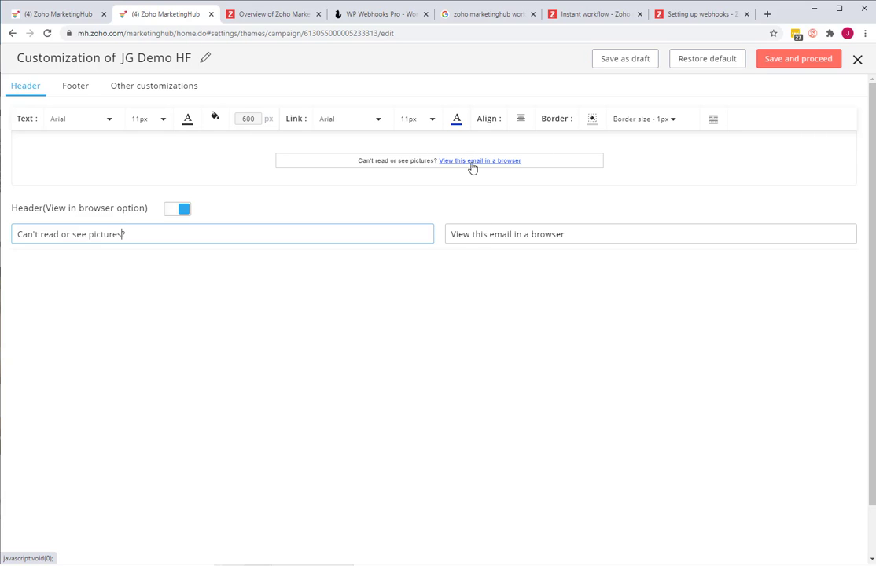
- Change the header's link text to "View this email in your browser"
left_click(566, 234)
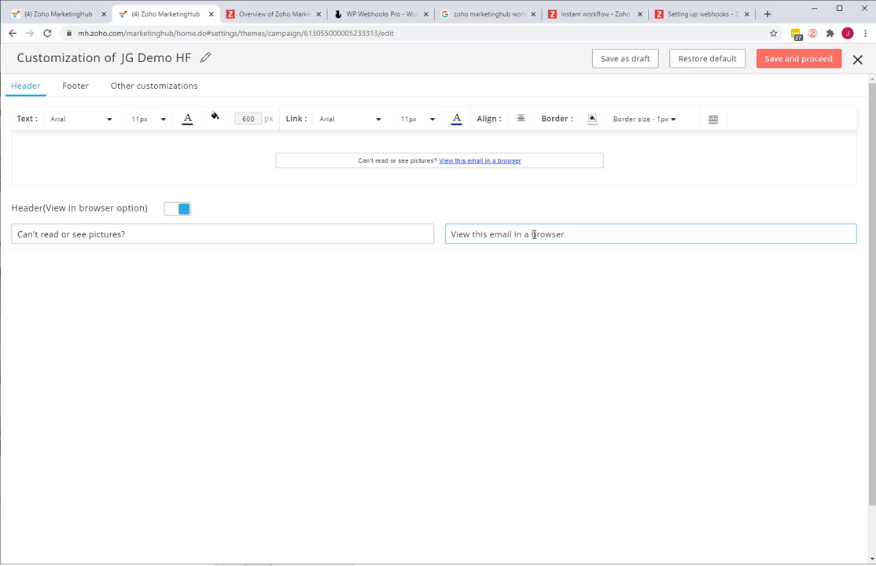
left_click(531, 235)
key("BackSpace")
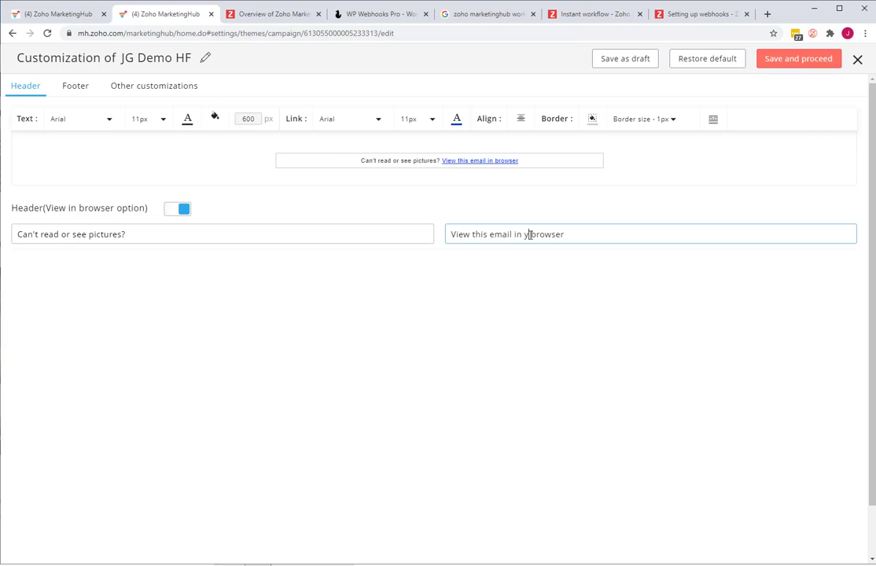
type("your")
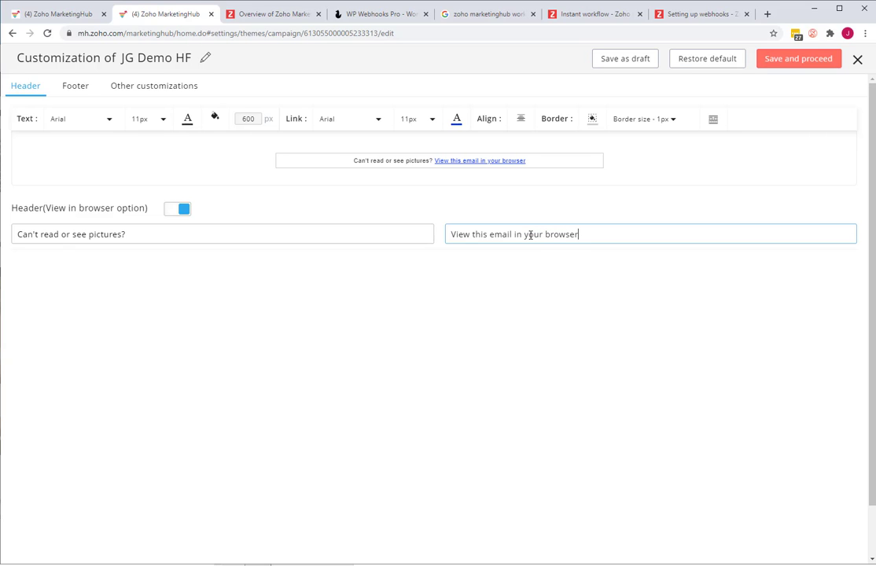
- Extend the header's link text to "View this email in your browser of choice" and set the link colour to red
key("End")
type("of choice")
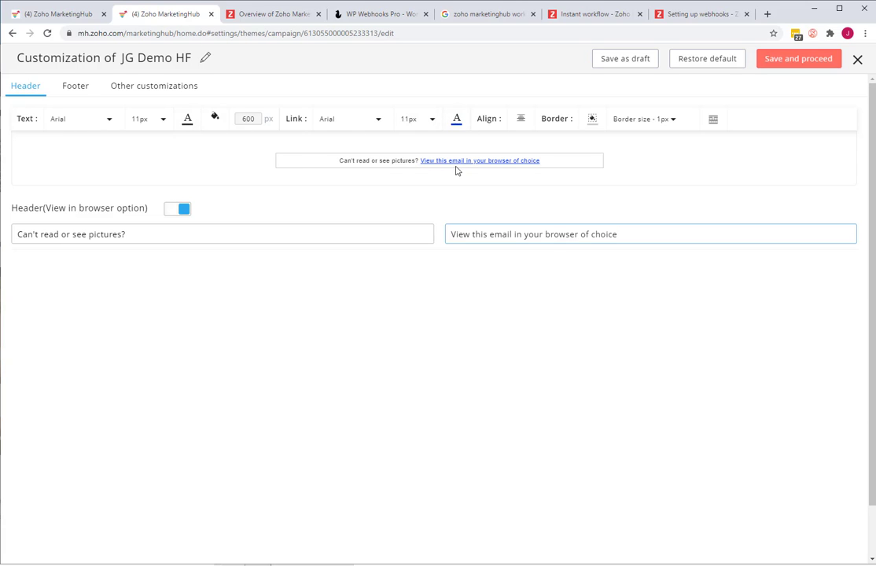
left_click(456, 120)
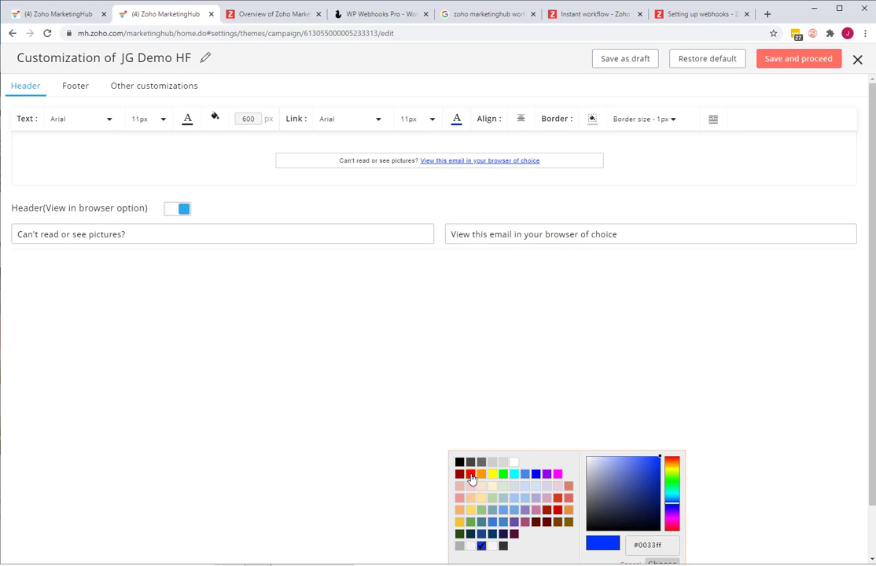
left_click(471, 475)
left_click(662, 562)
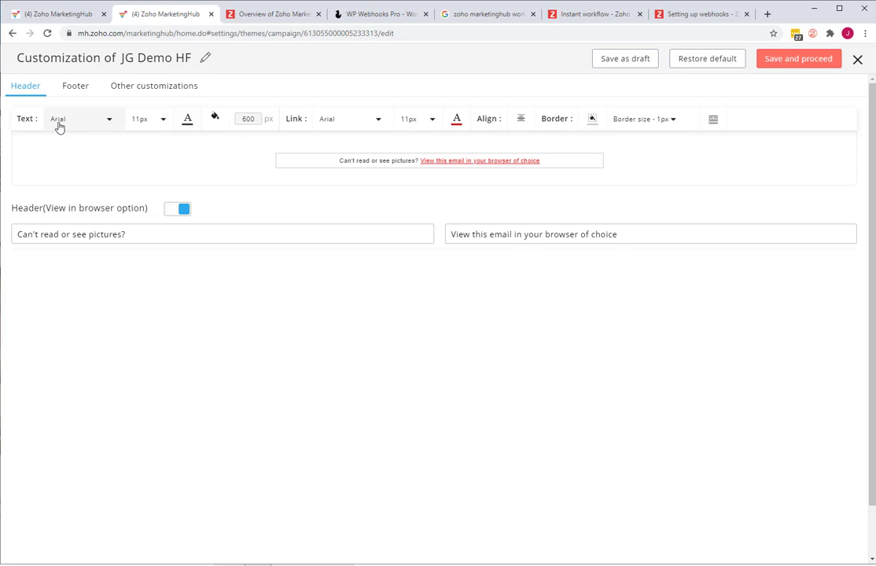
- Try green (#00ff00) and blue (#0000ff) background fills on the header and return the fill to white
left_click(215, 118)
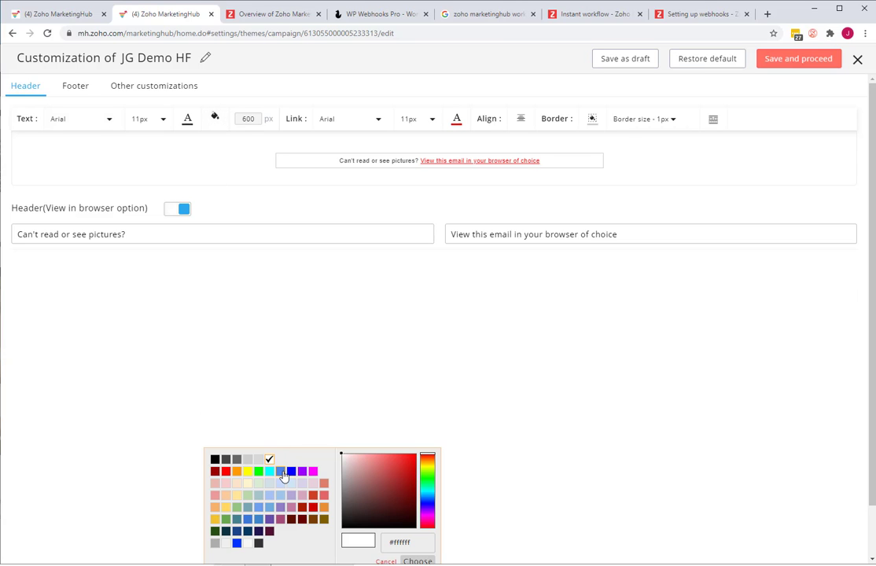
left_click(259, 472)
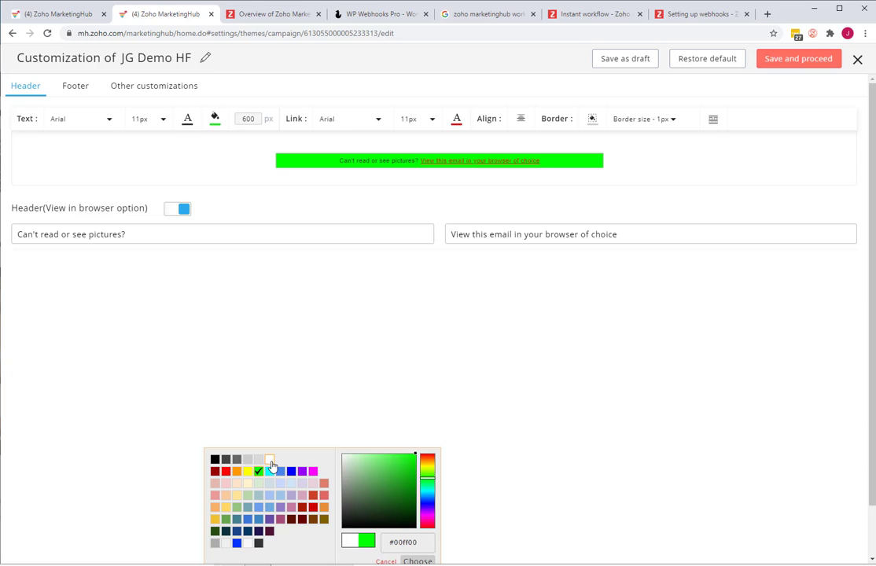
left_click(269, 460)
left_click(291, 471)
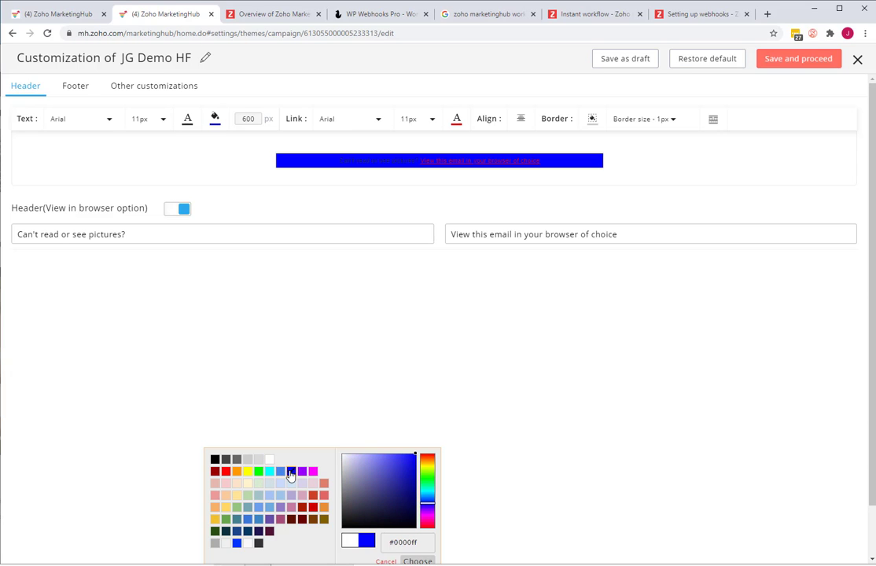
left_click(268, 462)
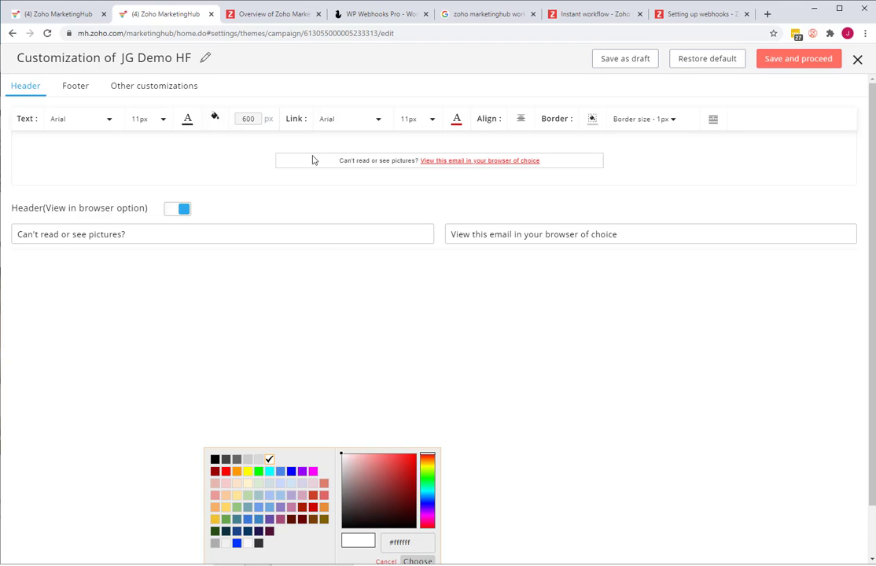
- Set the header's border colour to white (#ffffff)
left_click(594, 121)
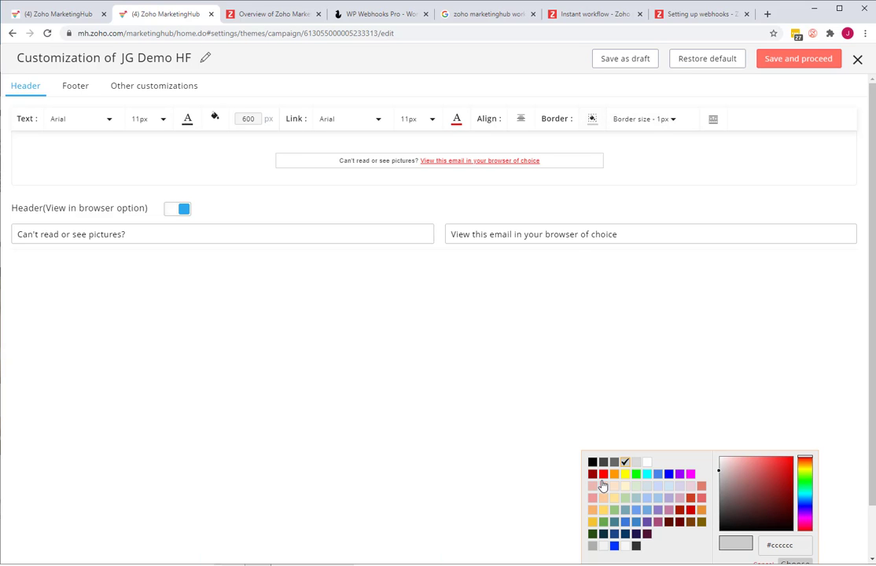
left_click(646, 463)
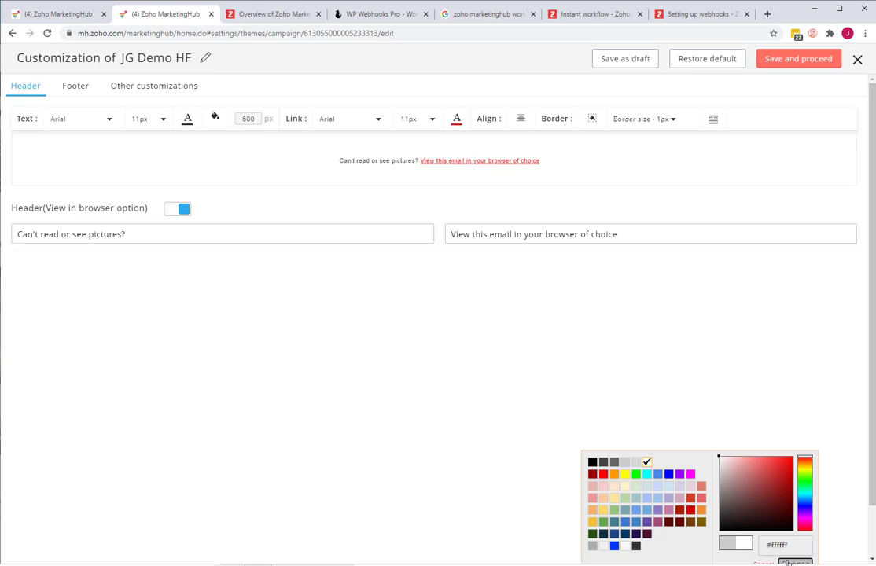
left_click(601, 413)
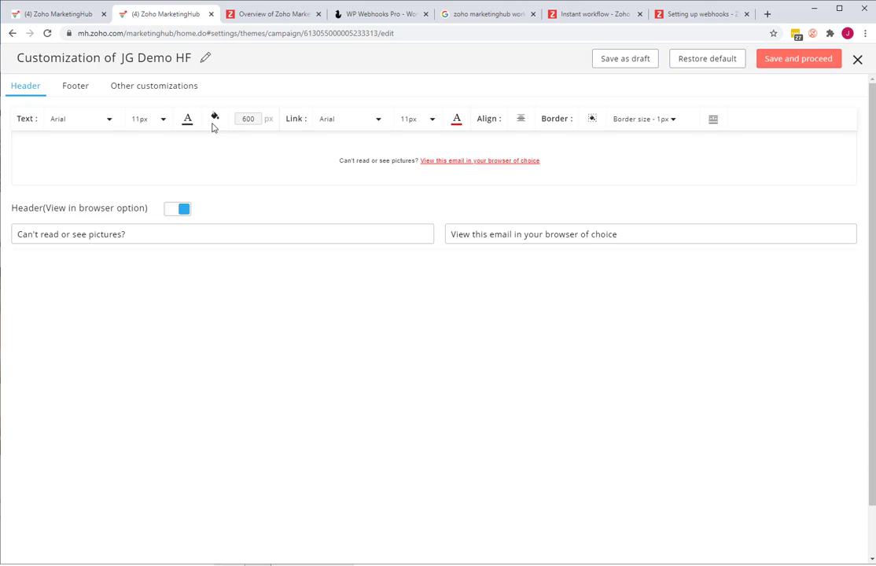
- Give the header a 5px border in magenta (#ff00ff)
left_click(673, 122)
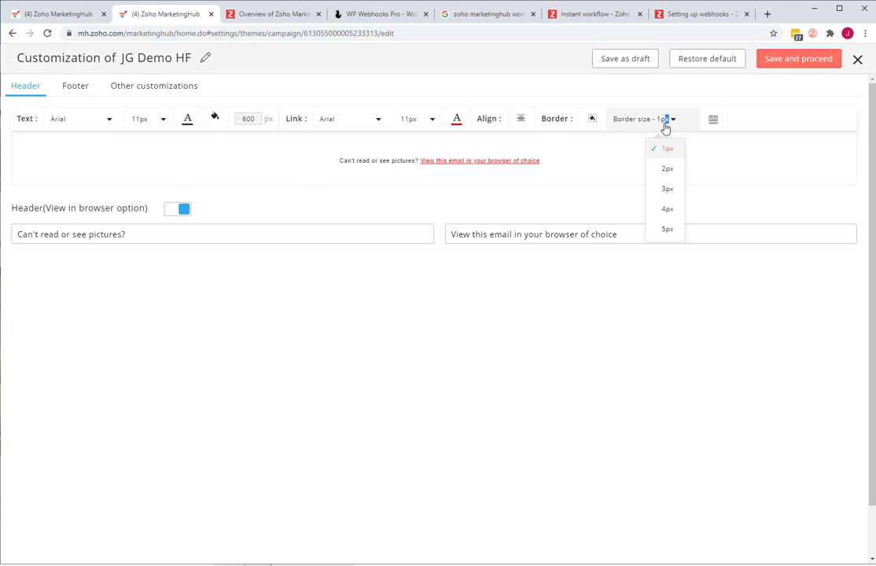
left_click(667, 228)
left_click(594, 118)
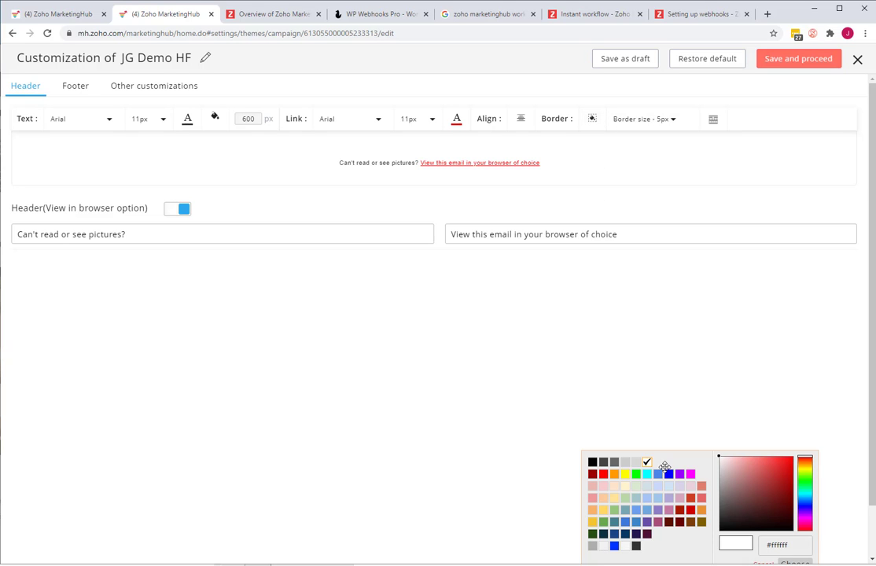
left_click(690, 475)
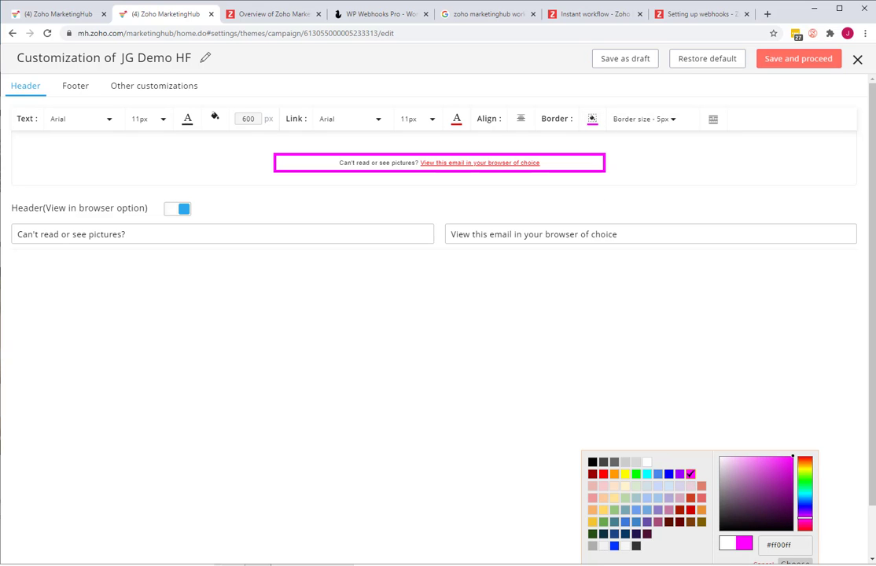
left_click(791, 562)
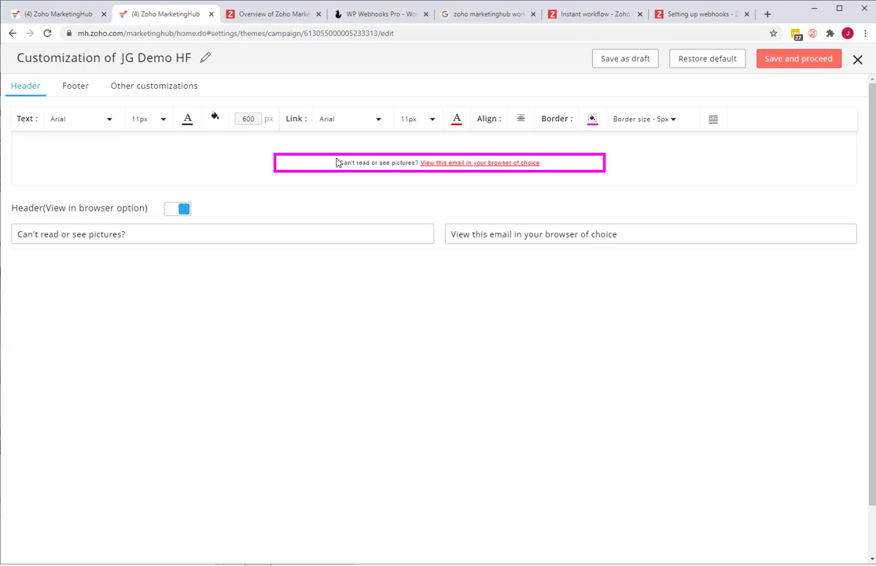
- Change the font of the header's link to Verdana
left_click(325, 120)
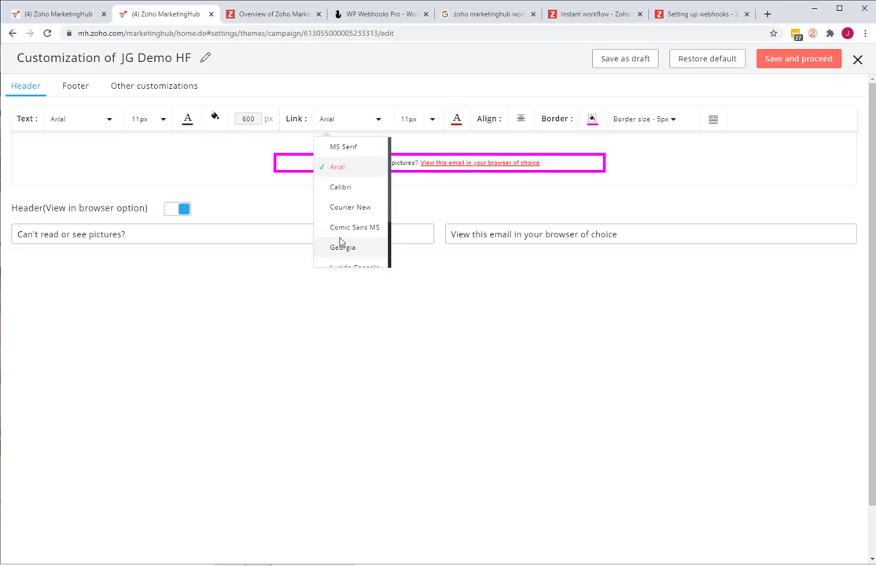
scroll(341, 244, "down", 2)
left_click(362, 261)
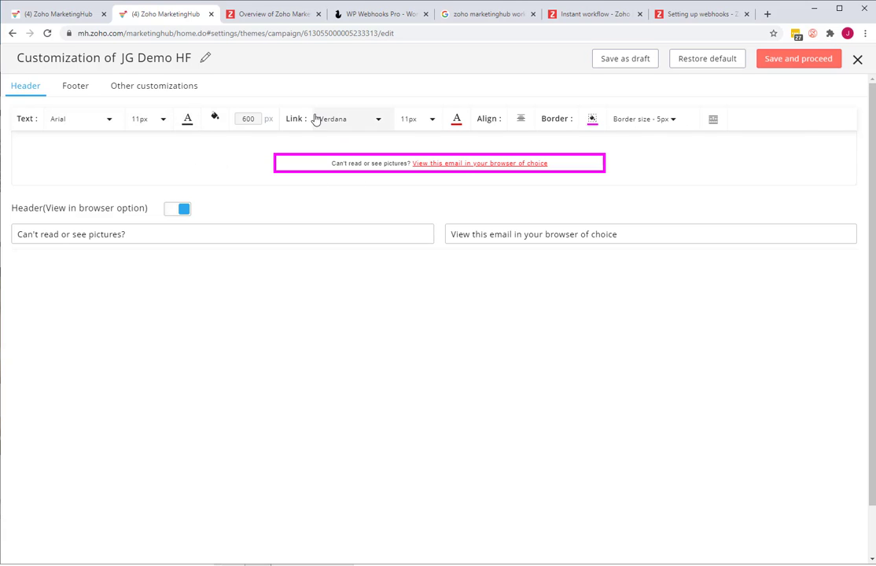
left_click(218, 119)
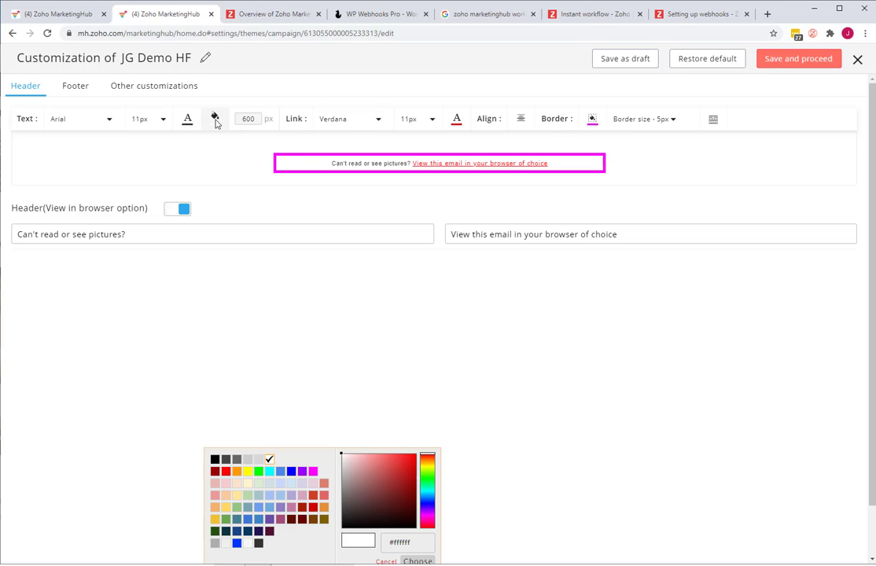
left_click(643, 119)
left_click(714, 121)
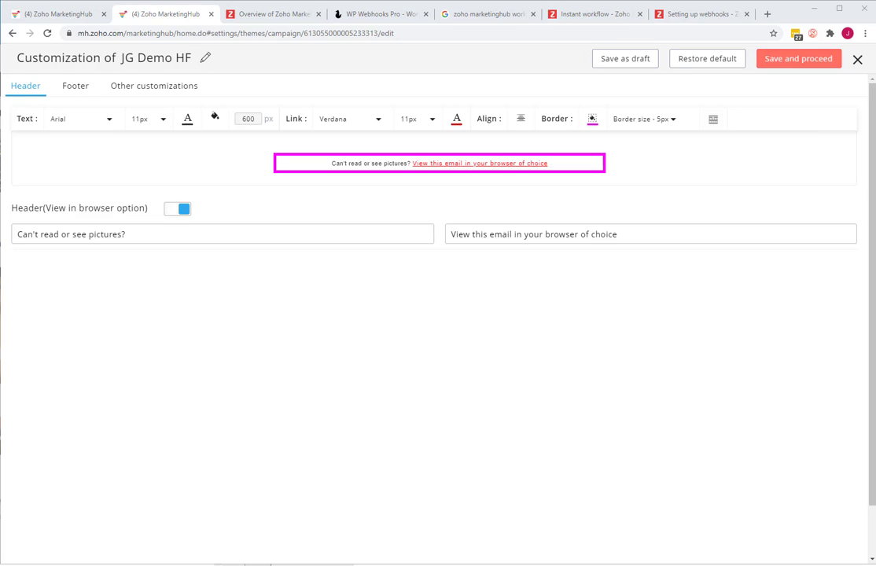
- In the footer's sender and recipient data, set the sender wording to "Message is from" and the recipient wording to "sent to"
left_click(70, 88)
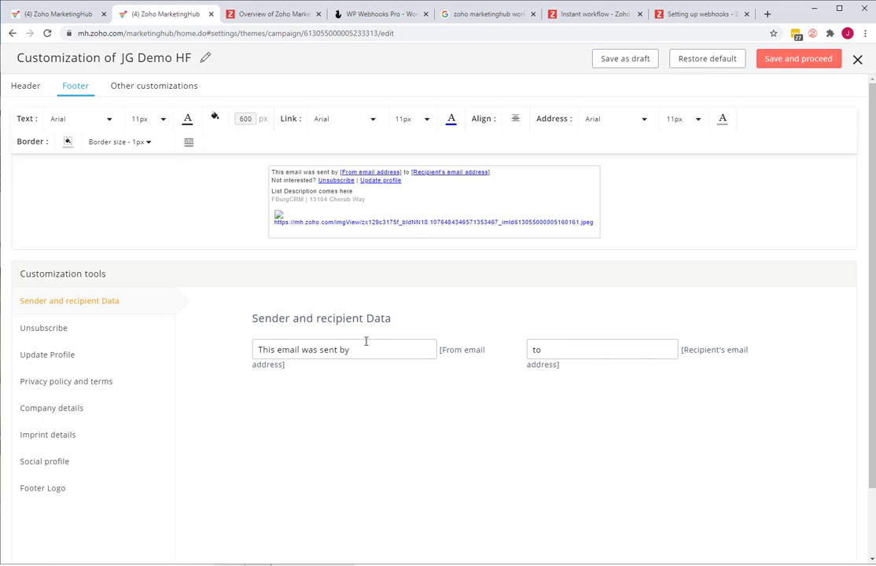
left_click_drag(356, 349, 244, 353)
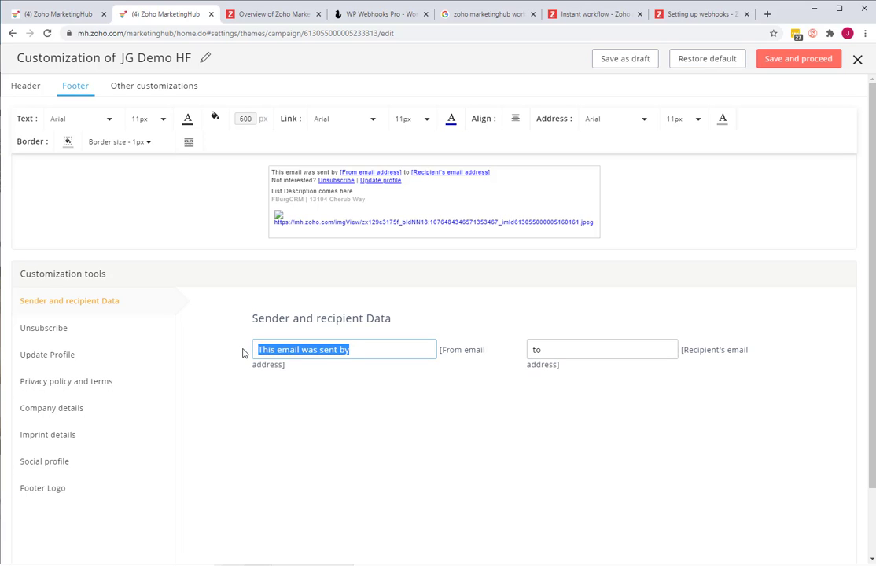
type("Message is ")
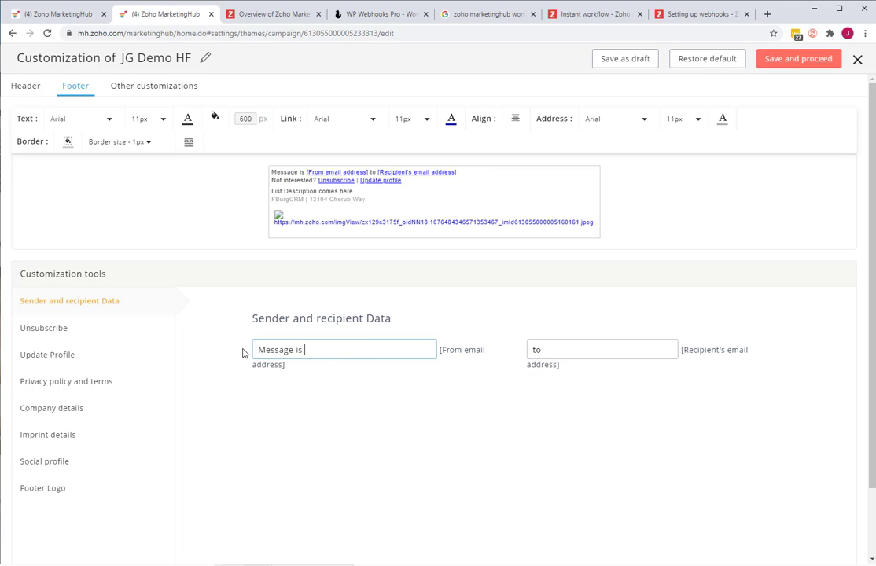
type("from")
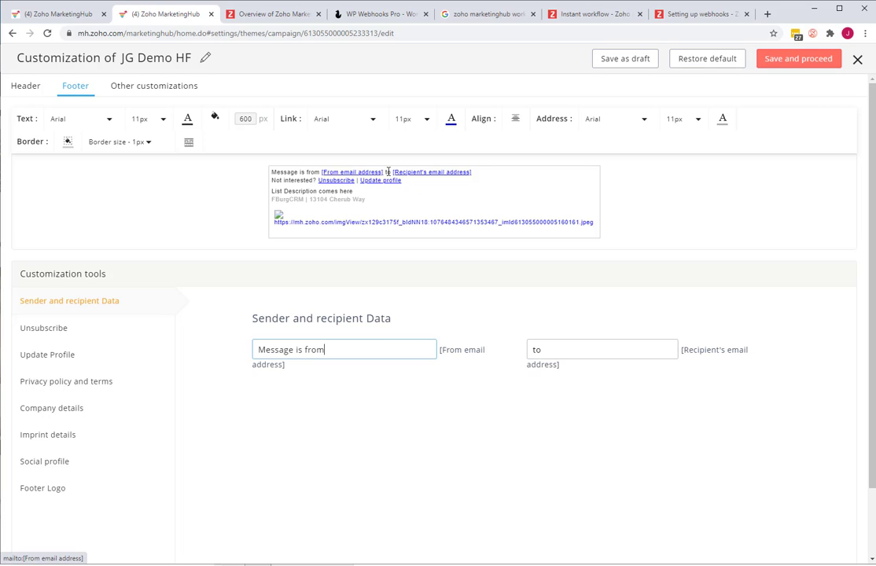
left_click(564, 343)
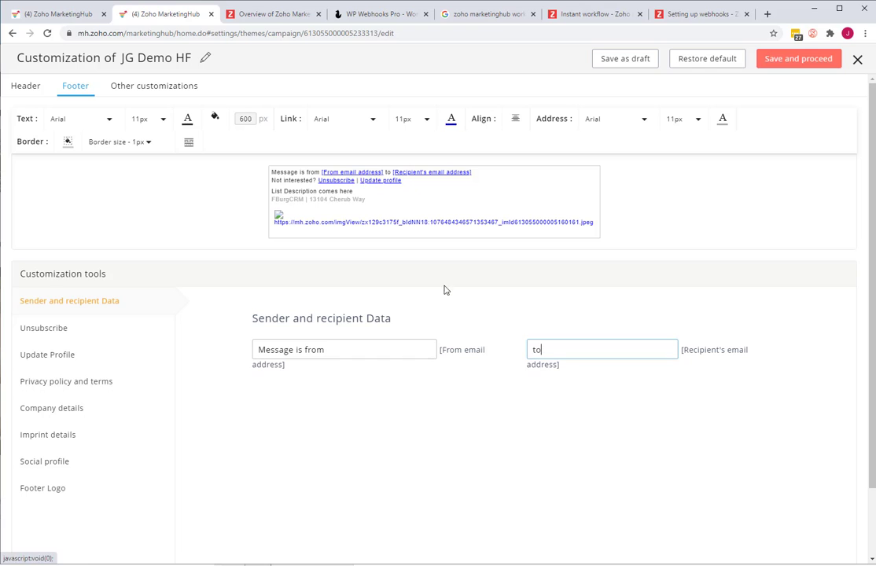
key("BackSpace")
key("BackSpace")
type("sent to")
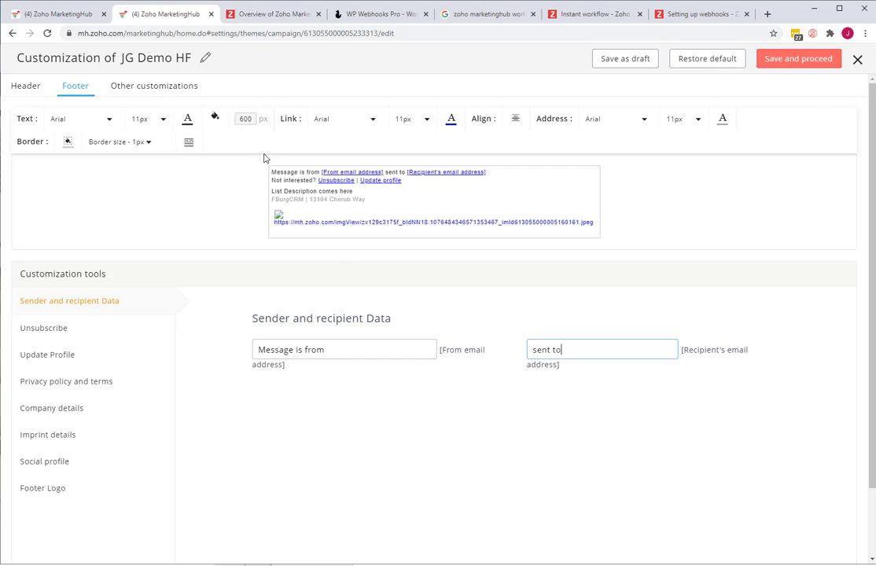
- Change the lead-in text of the footer's unsubscribe line to "Tired of hearing from us", keeping the mailing-list option and link wording
left_click(44, 328)
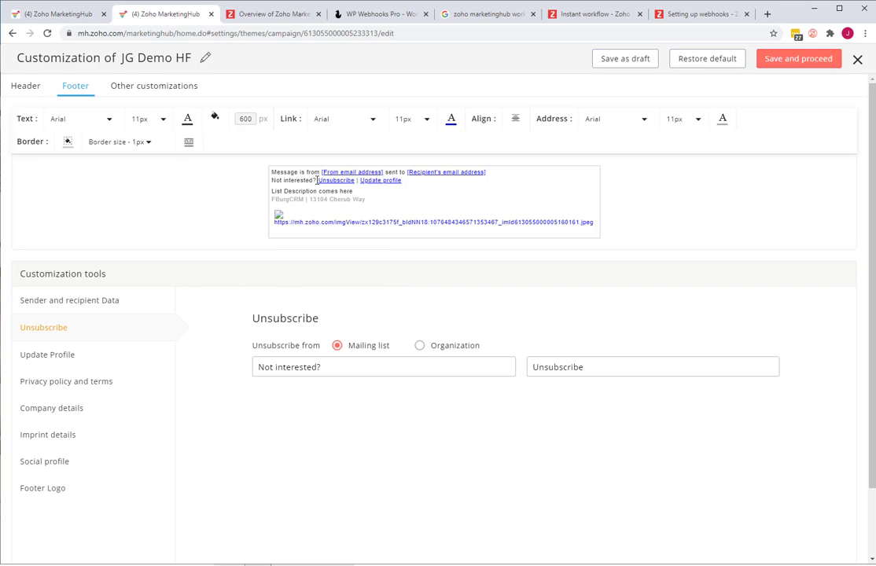
left_click_drag(322, 367, 240, 376)
type("Tired of hear")
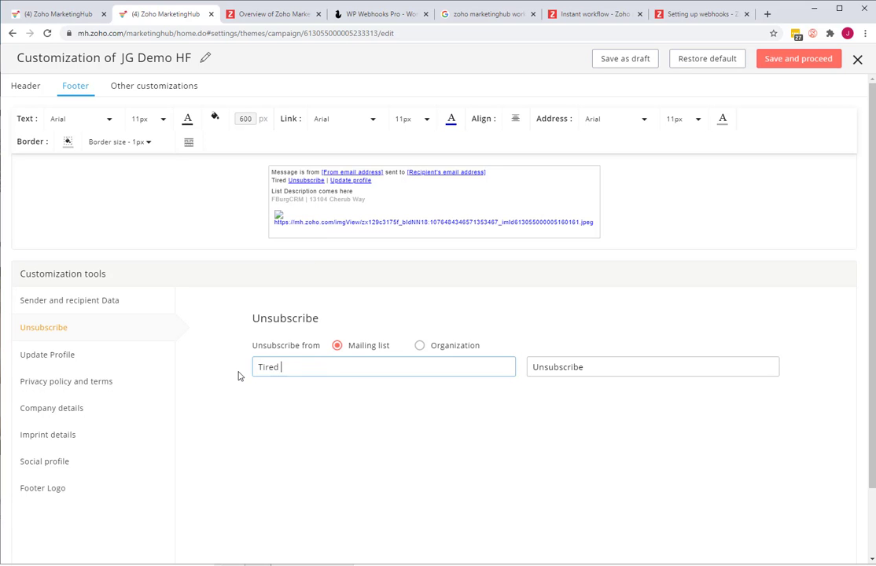
type("rom us")
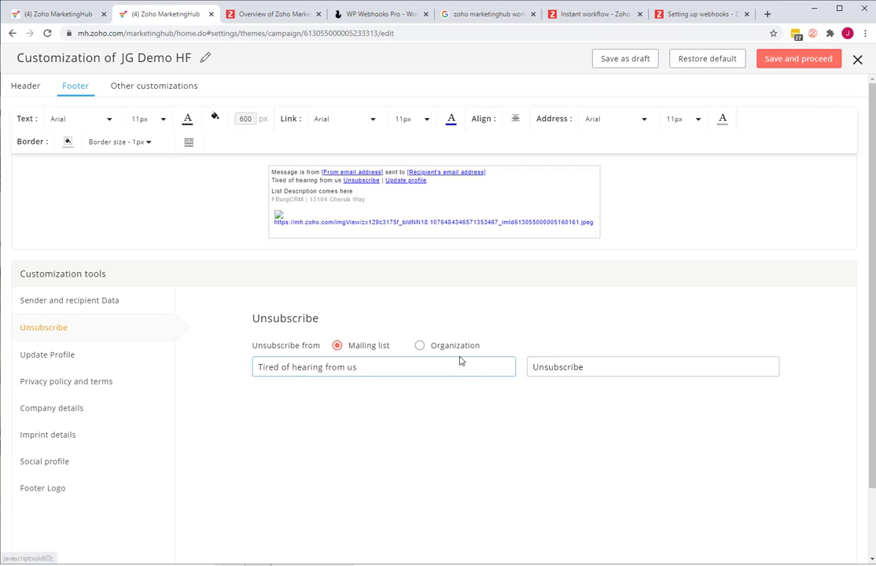
left_click_drag(589, 368, 533, 366)
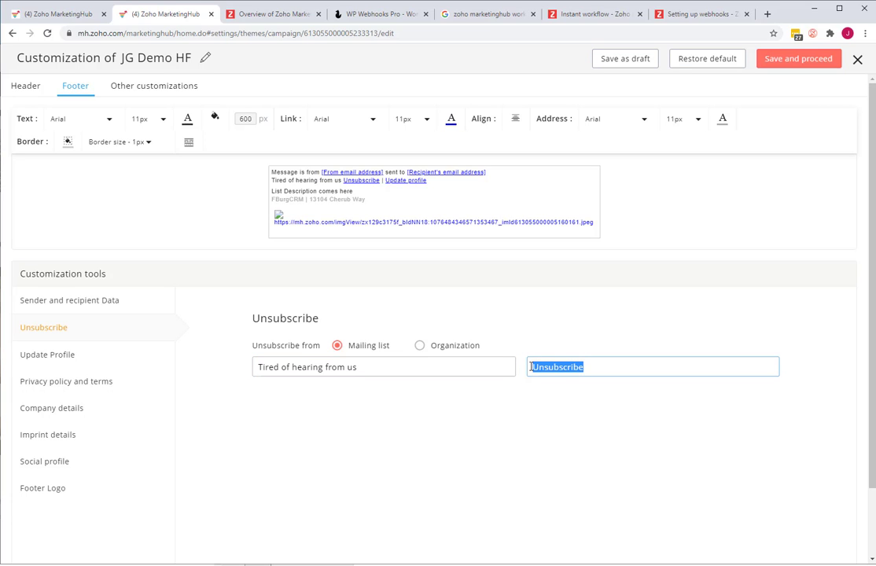
left_click(575, 366)
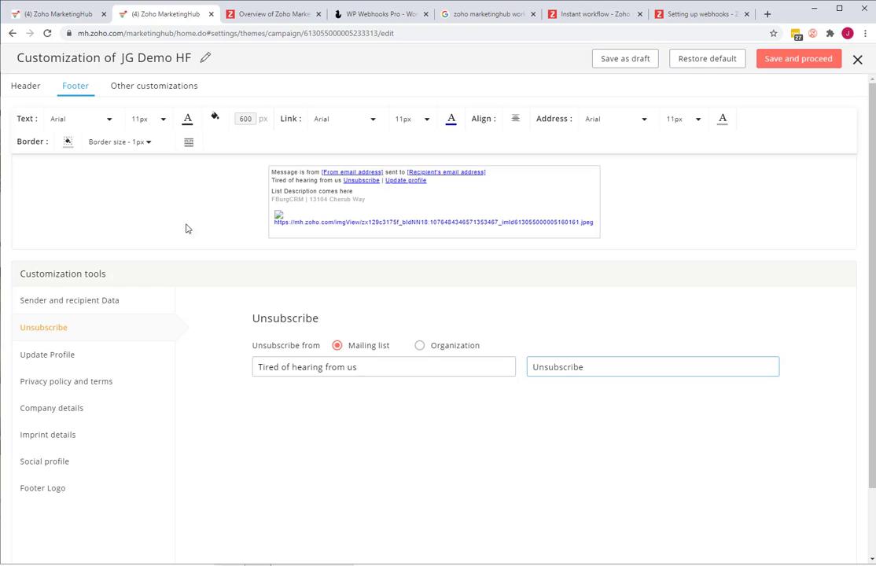
- Toggle the footer's update-profile option off and back on, and change its link text to "Get less emails from"
left_click(71, 355)
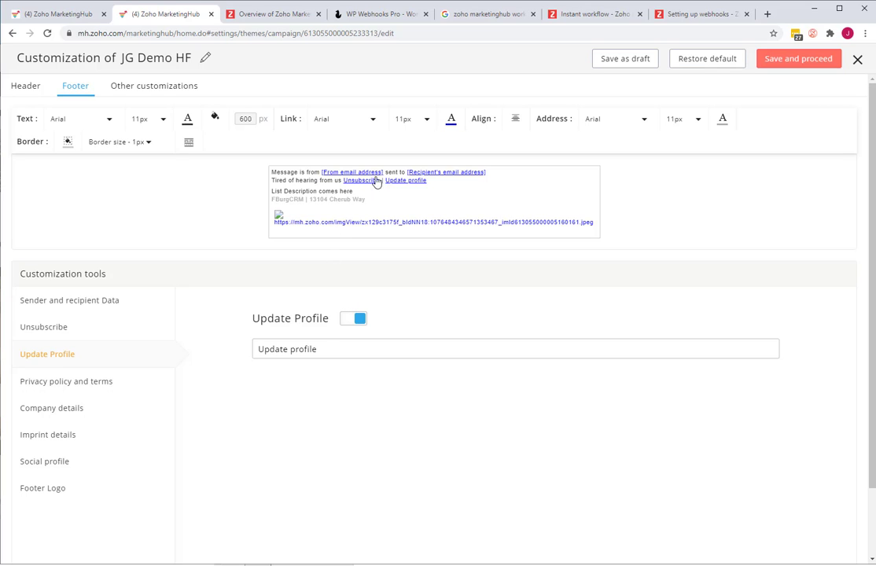
left_click(350, 326)
left_click(350, 325)
left_click_drag(333, 350, 222, 353)
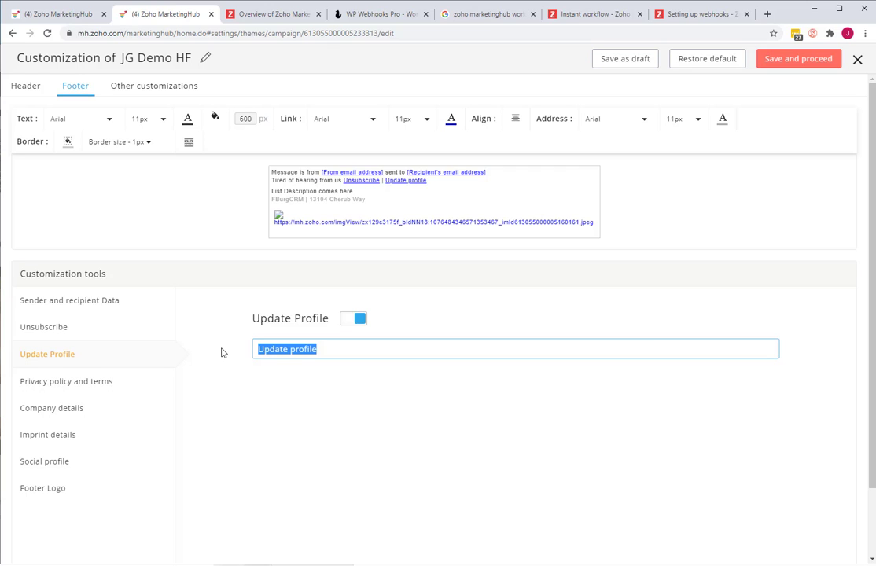
type("Get less")
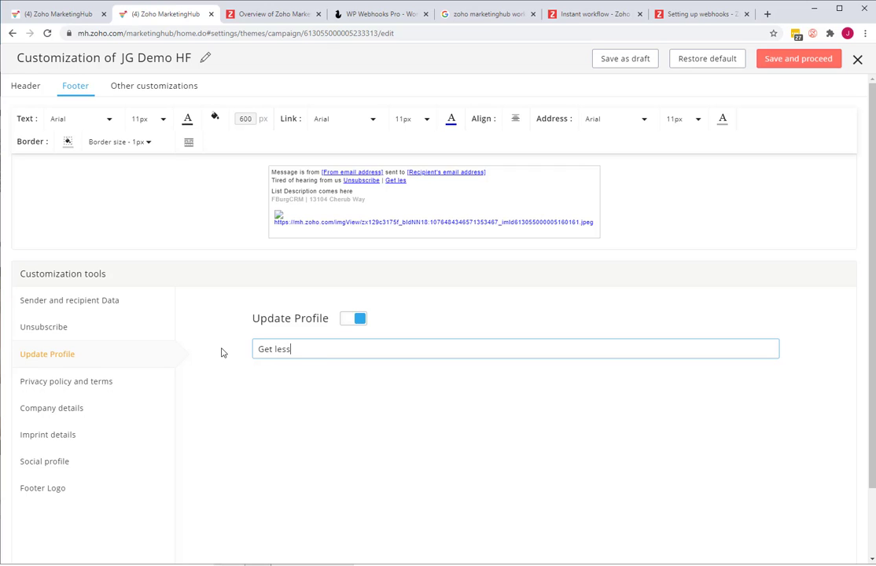
type(" emails from")
- Review the footer's unsubscribe and update-profile settings and open the privacy policy and terms settings
left_click(103, 331)
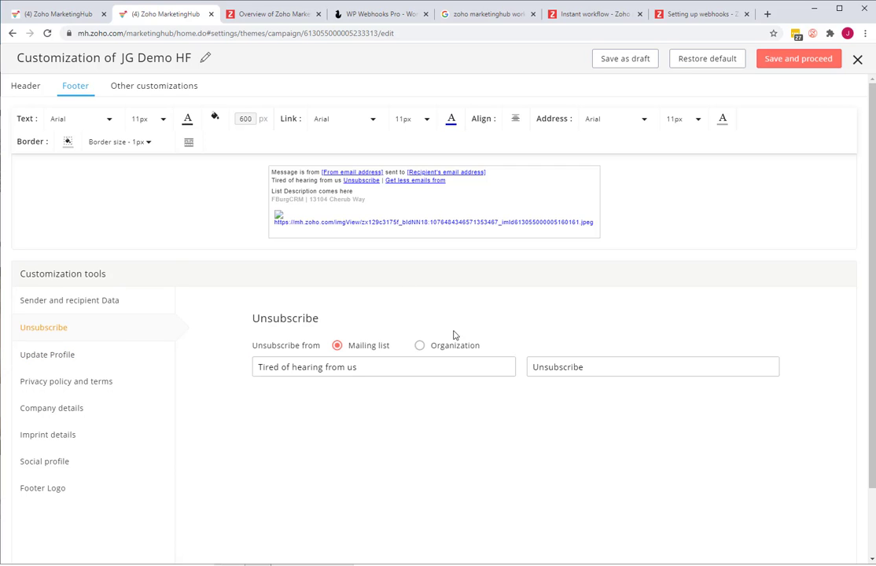
left_click(61, 358)
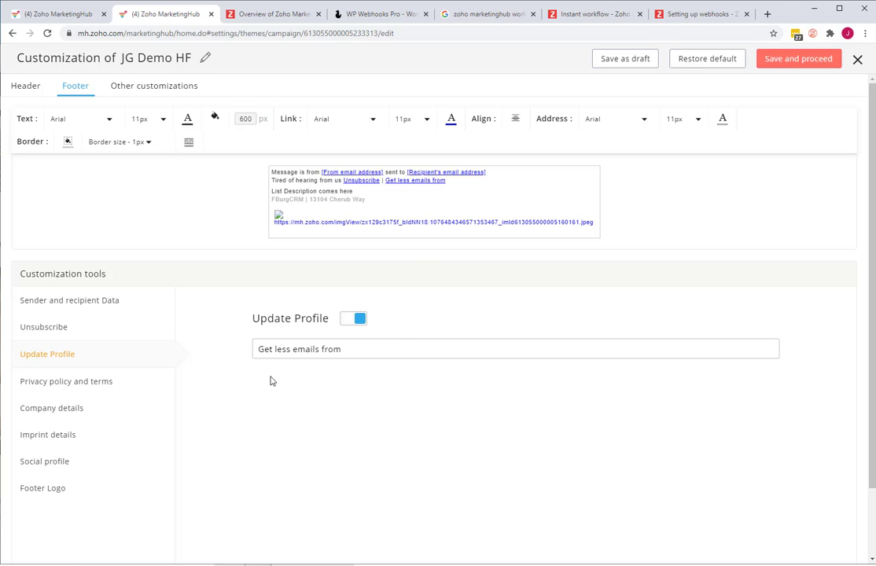
left_click(53, 383)
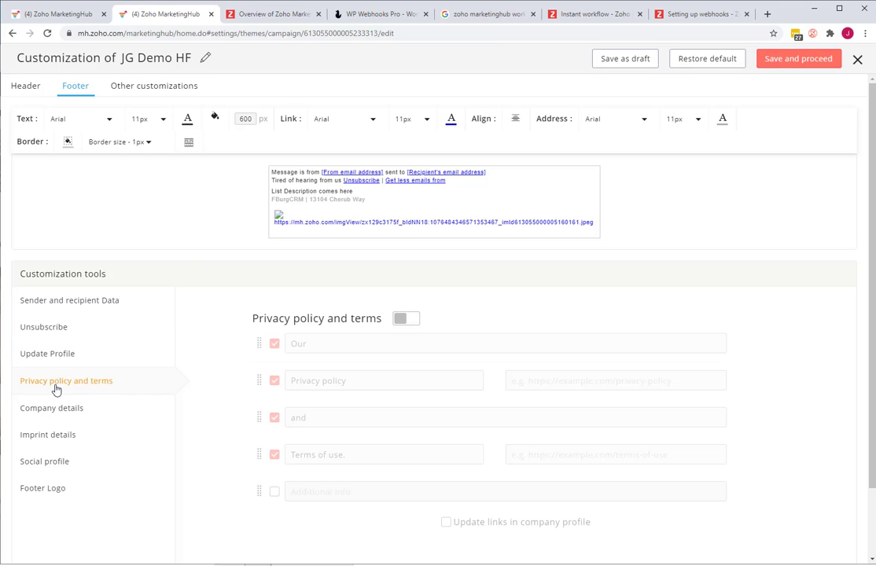
- Enable the footer's privacy policy and terms line, switching it off and back on once, and place the cursor in the empty privacy policy URL
left_click(403, 320)
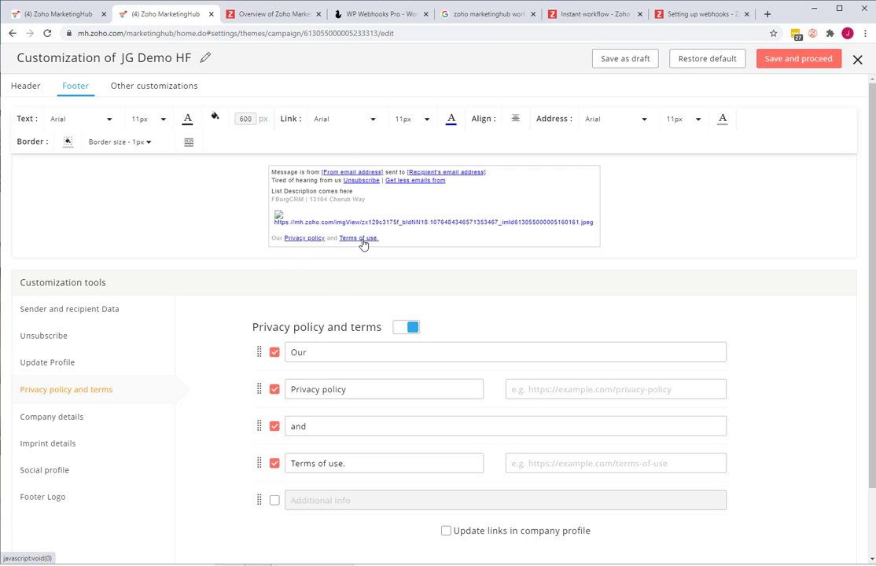
left_click(398, 333)
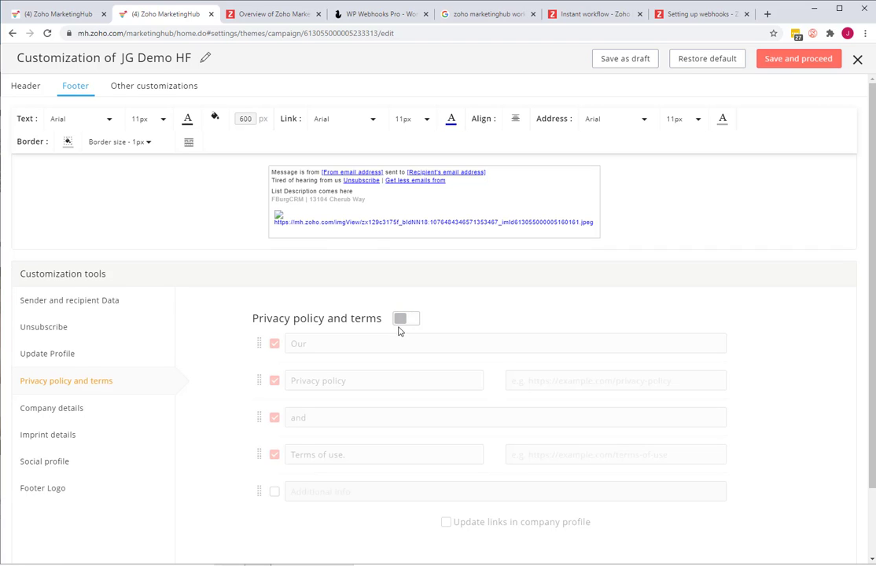
left_click(405, 322)
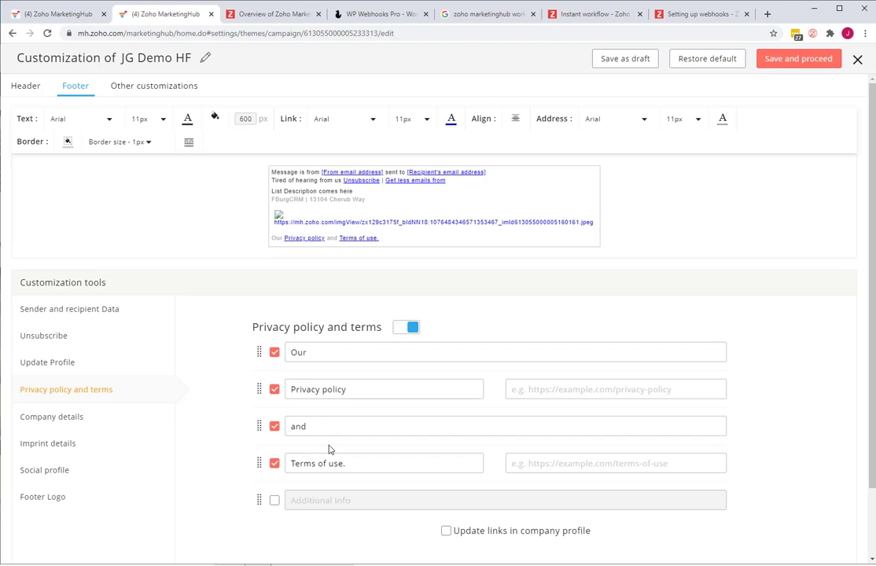
left_click(598, 389)
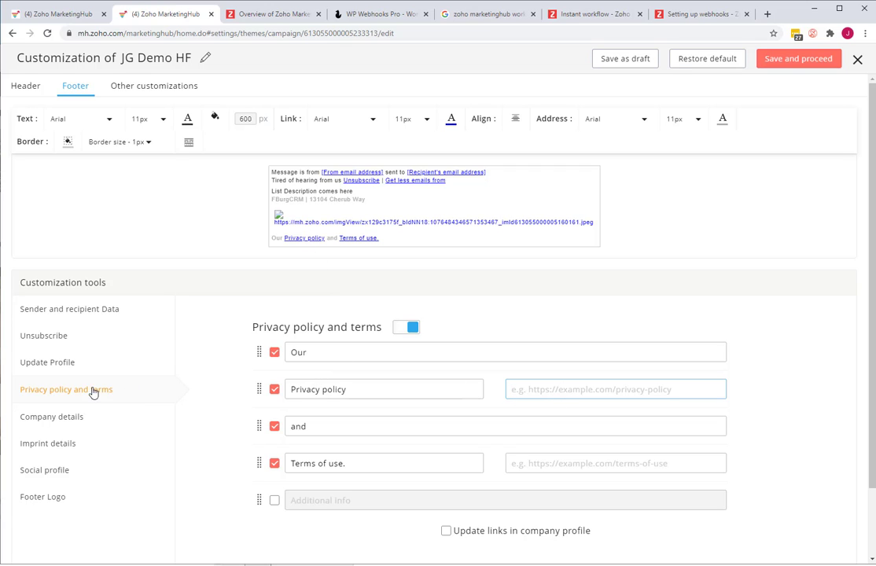
- Check the footer's company details and try out the imprint details, switching them on and back off
left_click(76, 416)
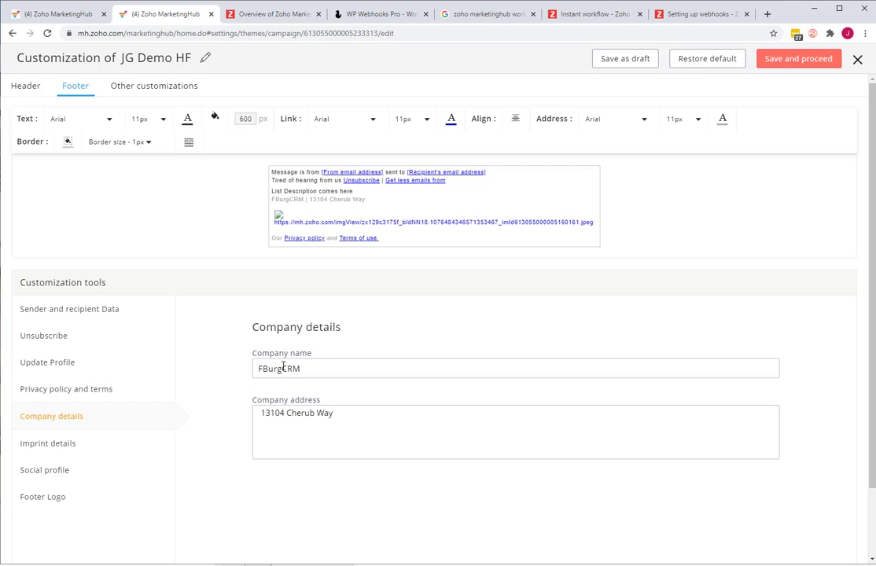
left_click(49, 443)
scroll(235, 341, "down", 2)
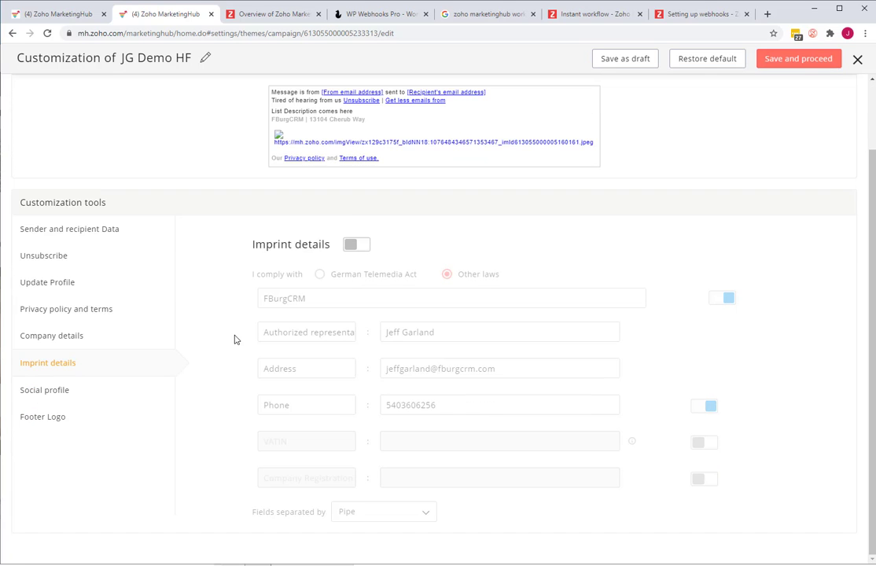
left_click(360, 247)
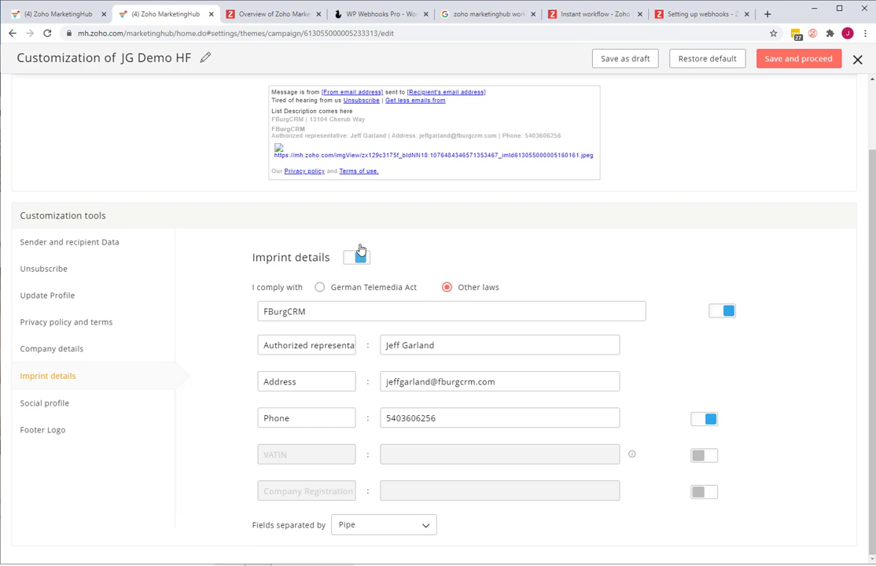
left_click(357, 265)
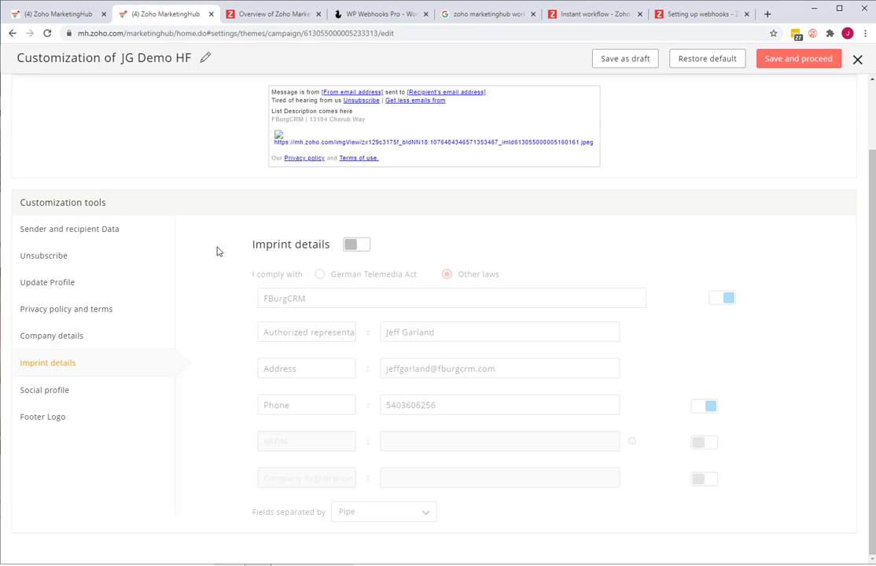
- Enable the Facebook, Twitter and LinkedIn links in the footer's social profile settings
left_click(49, 391)
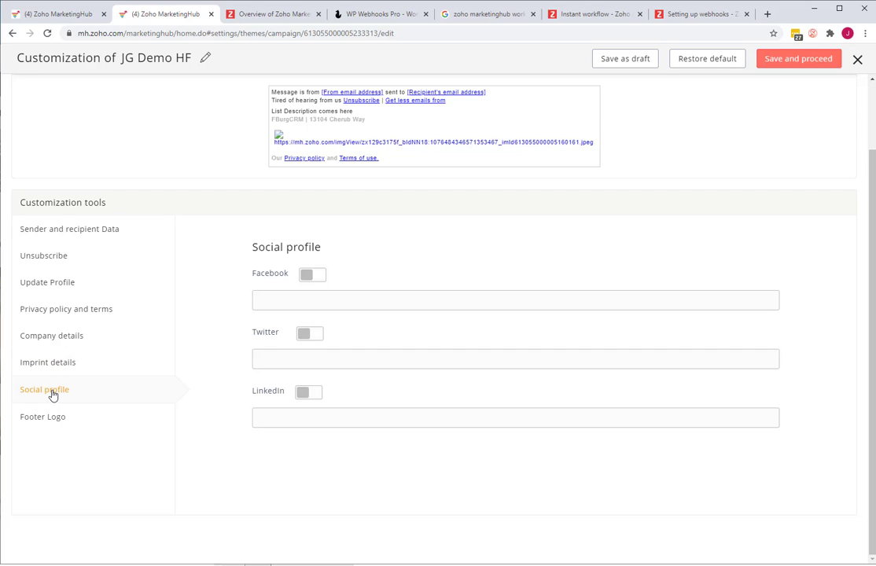
left_click(313, 276)
left_click(315, 335)
left_click(316, 395)
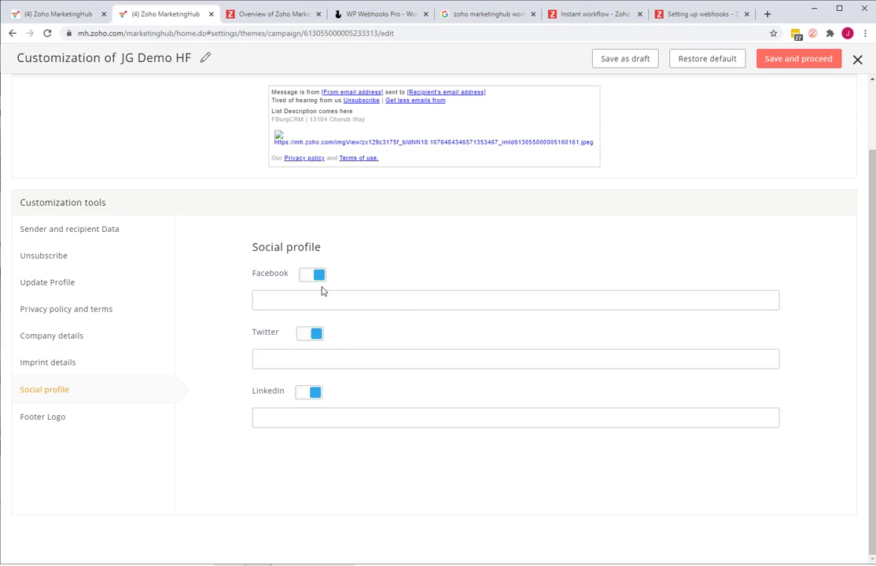
- Set the footer's Facebook profile link to facebook.com/fburgcrm
left_click(277, 299)
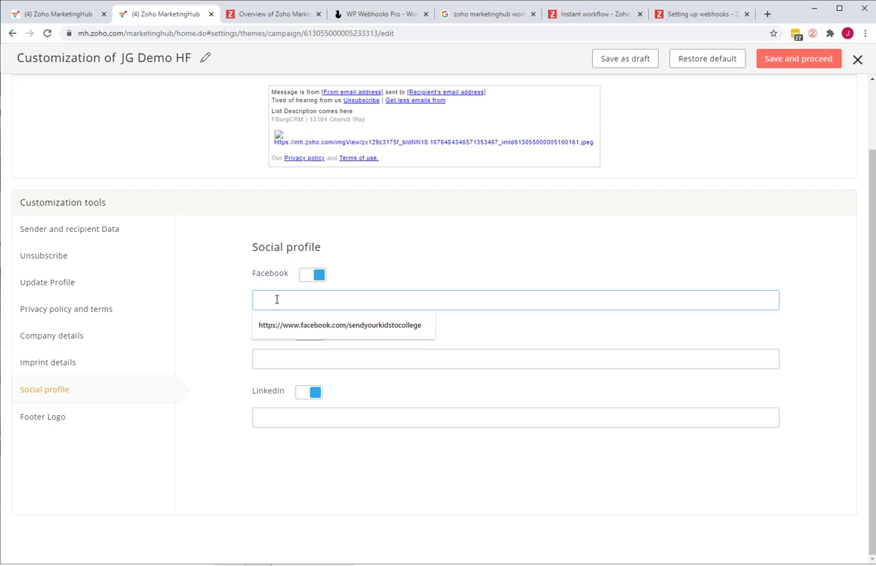
type("w")
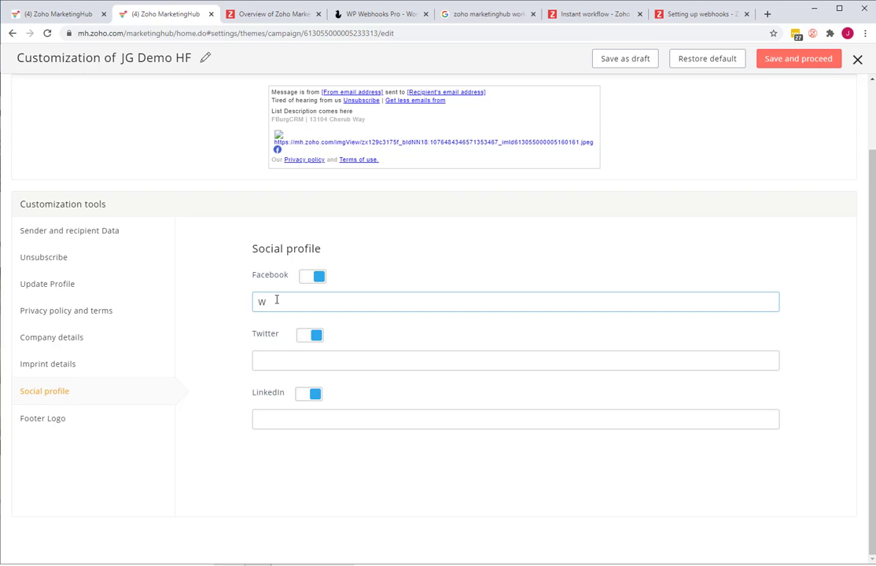
key("BackSpace")
type("facebook.com/fburgcrm")
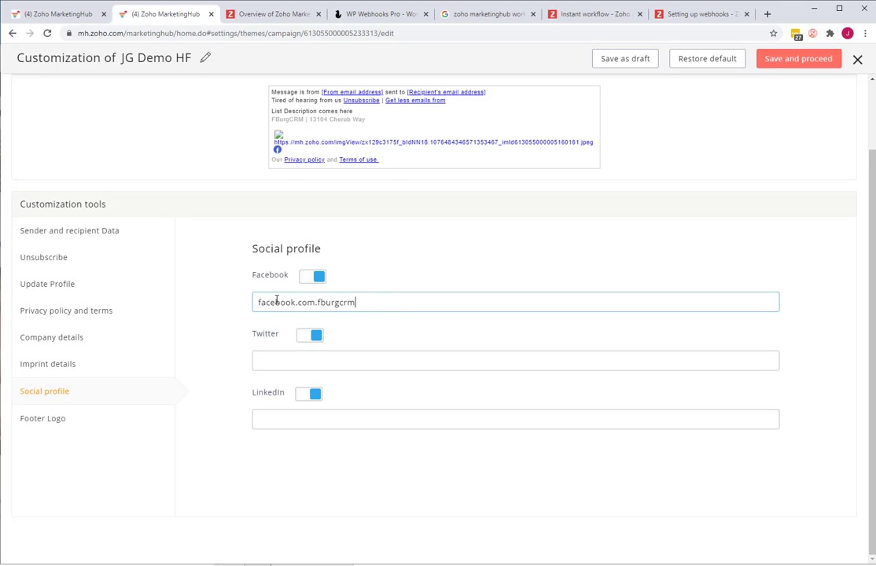
left_click(319, 304)
key("BackSpace")
type("/")
- Copy the Facebook profile link, clear its field and paste the link back to compare the footer preview
left_click_drag(374, 300, 218, 301)
key("ctrl+c")
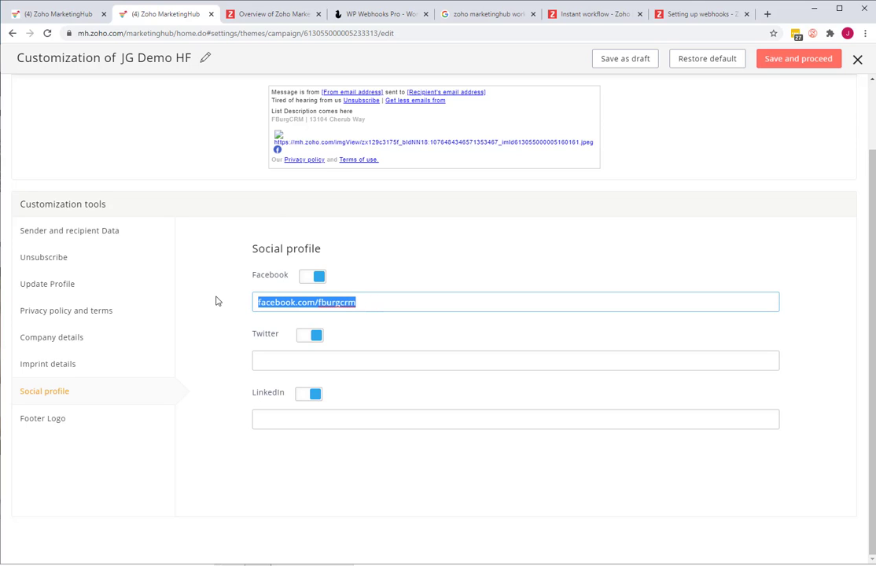
key("BackSpace")
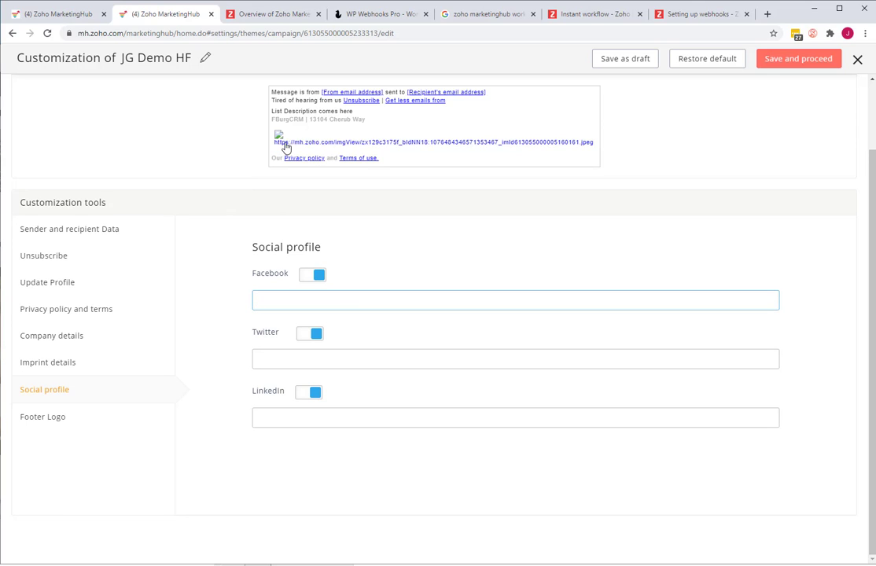
key("ctrl+v")
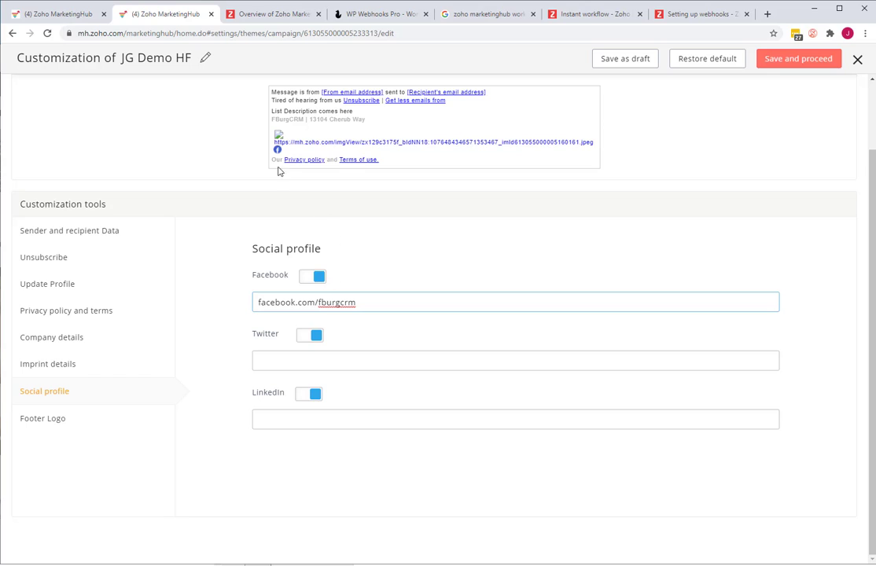
- Paste the copied facebook.com/fburgcrm address into both the Twitter and LinkedIn profile links
left_click(267, 364)
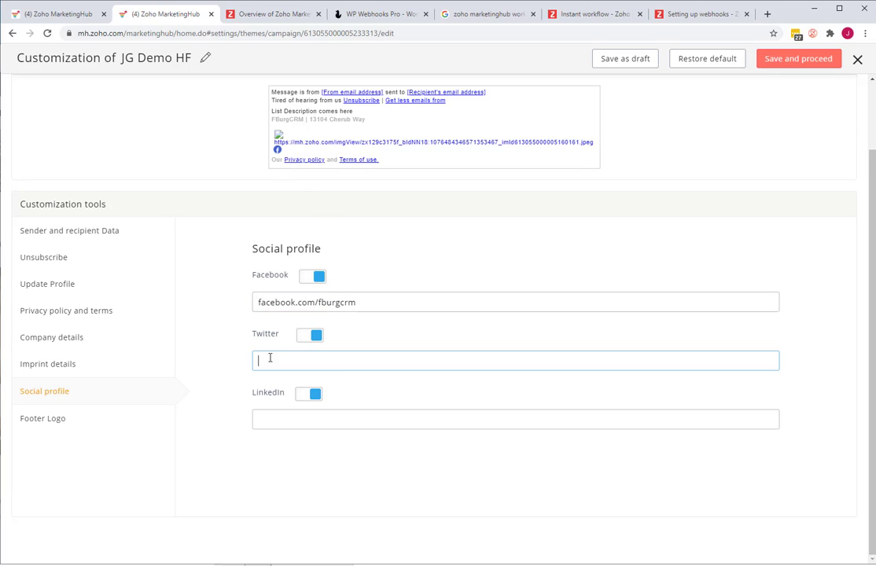
key("ctrl+v")
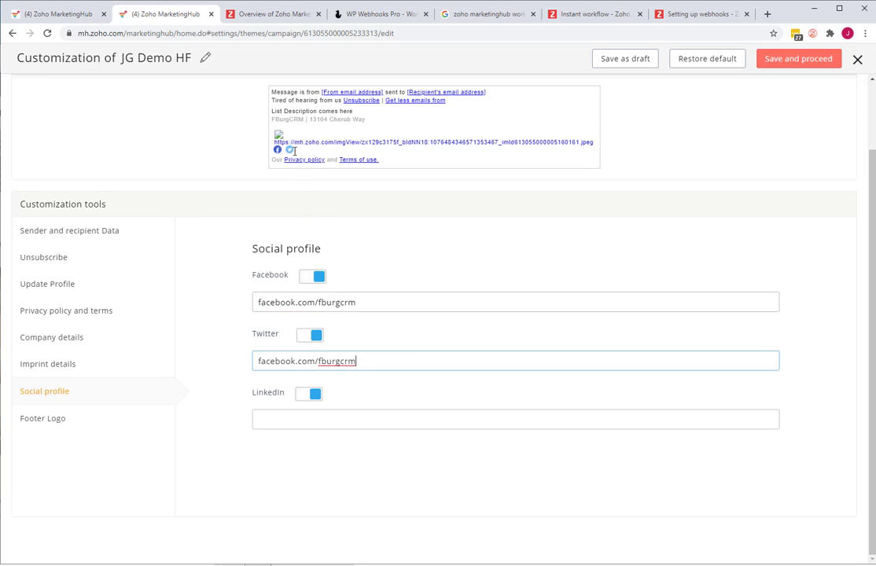
left_click(277, 420)
key("ctrl+v")
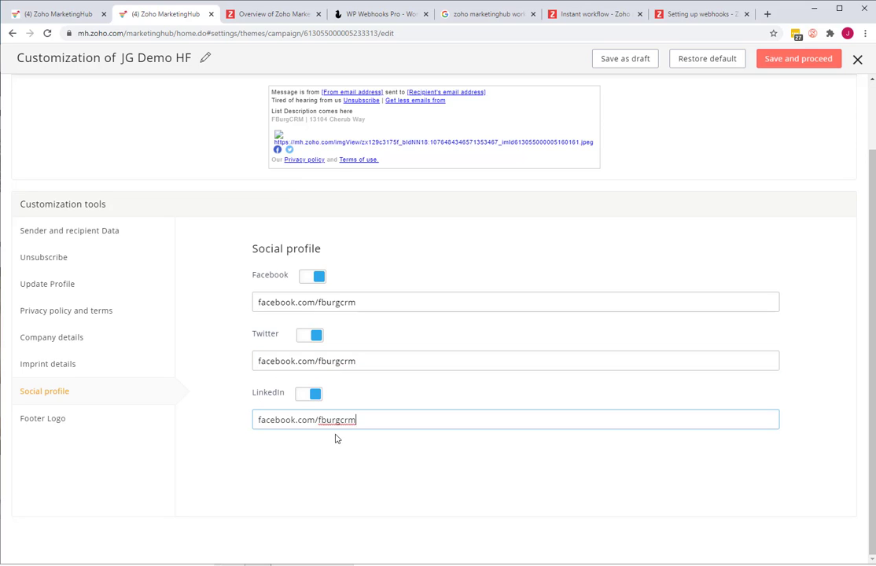
- Change the LinkedIn profile link to linkedin.com/fburgcrm and the Twitter profile link to twitter.com/fburgcrm
left_click_drag(316, 420, 240, 417)
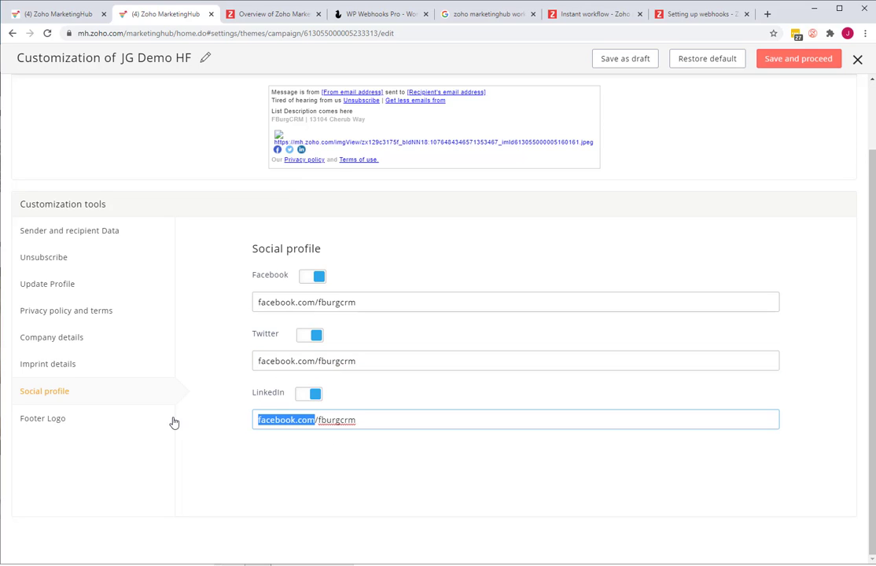
type("linkedin")
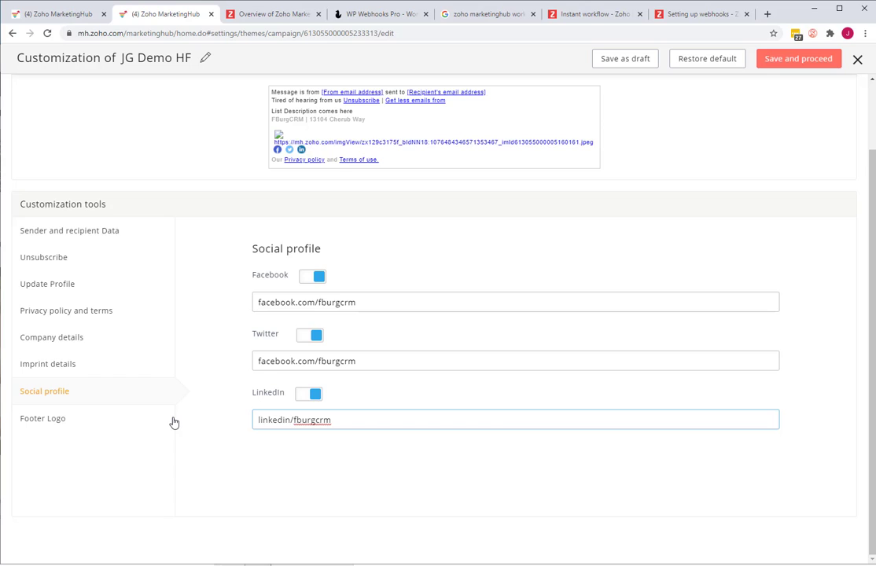
type(".com")
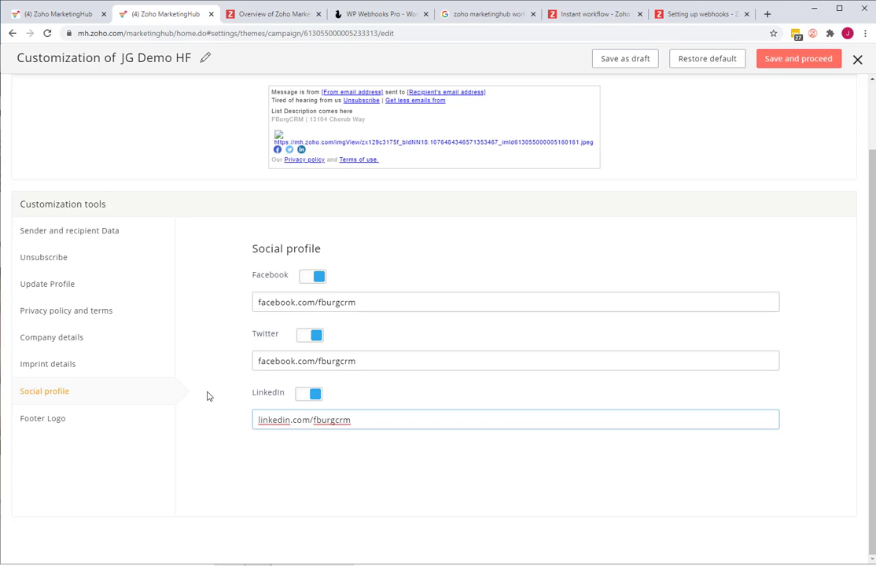
left_click(289, 359)
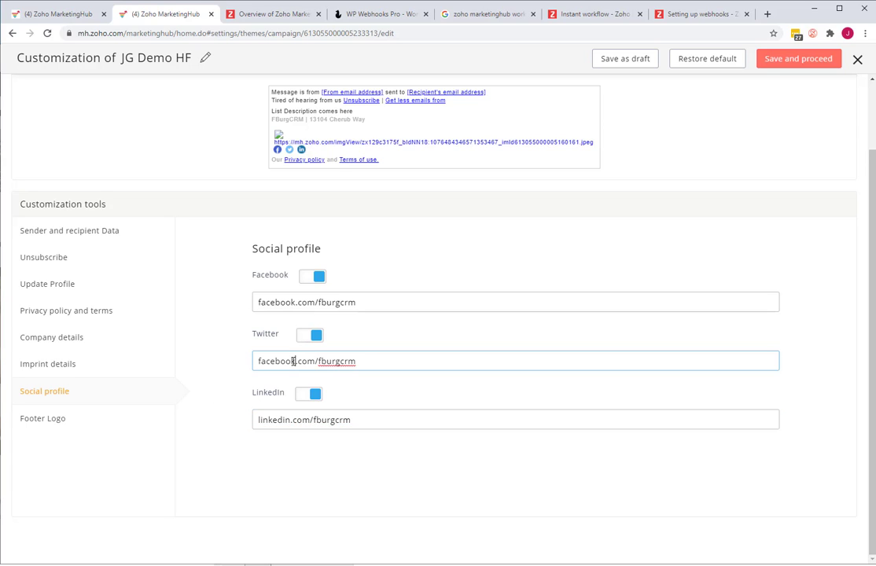
double_click(289, 360)
type("twitter")
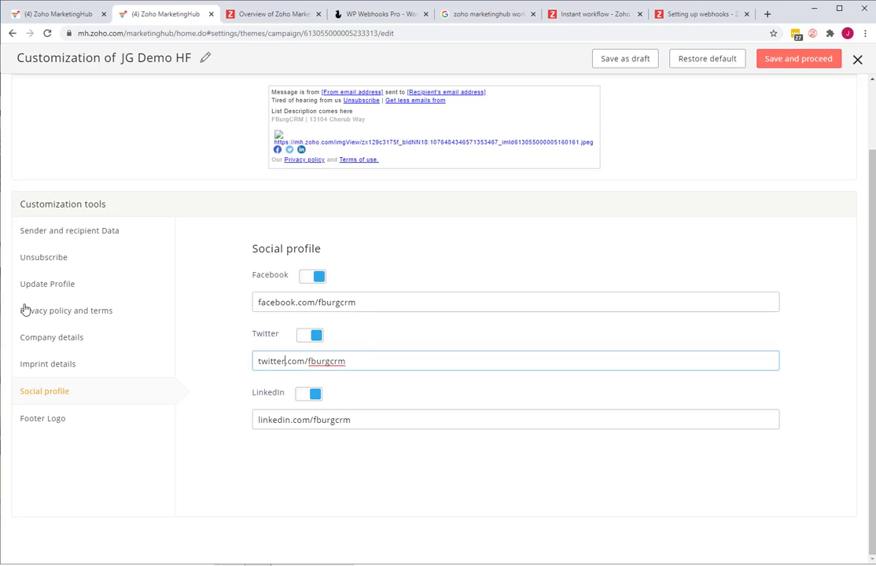
- Open the footer logo settings and compare the footer preview with the logo switched off and on
left_click(64, 429)
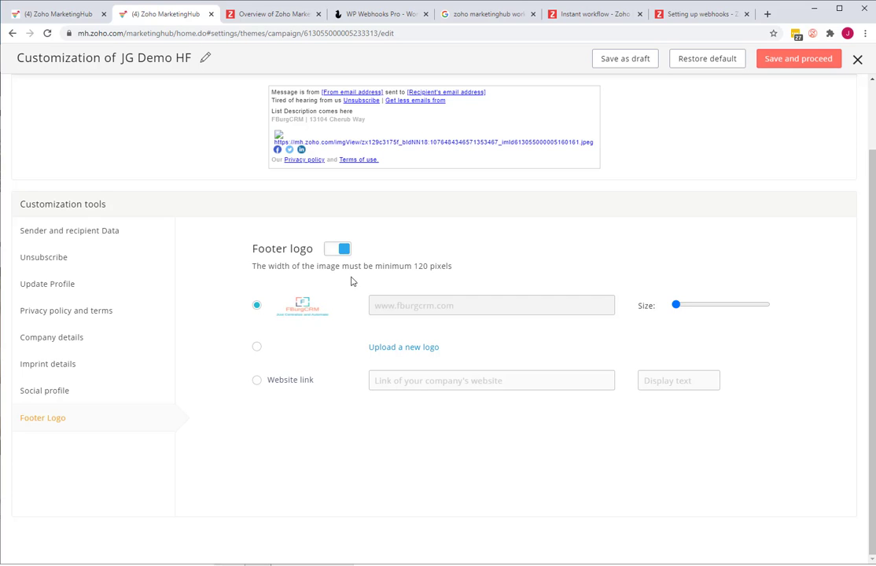
left_click(344, 249)
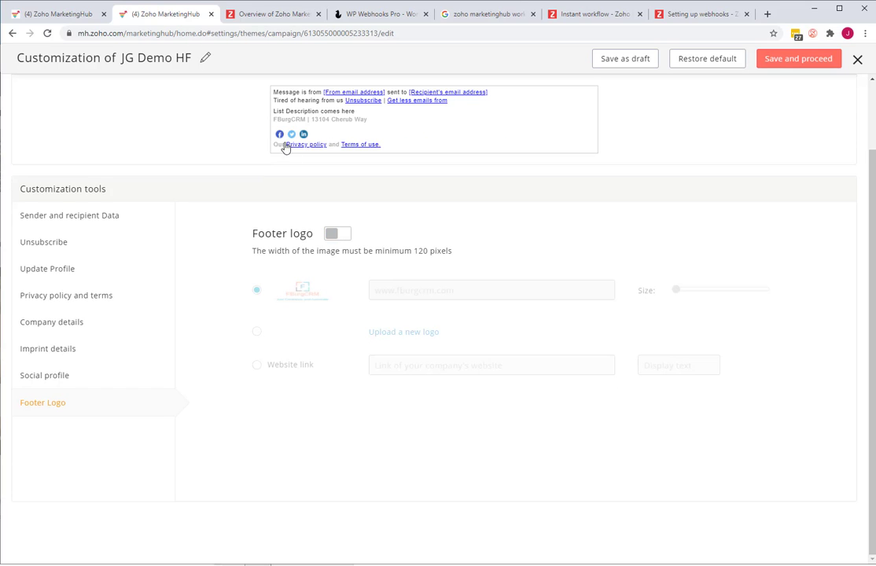
left_click(342, 236)
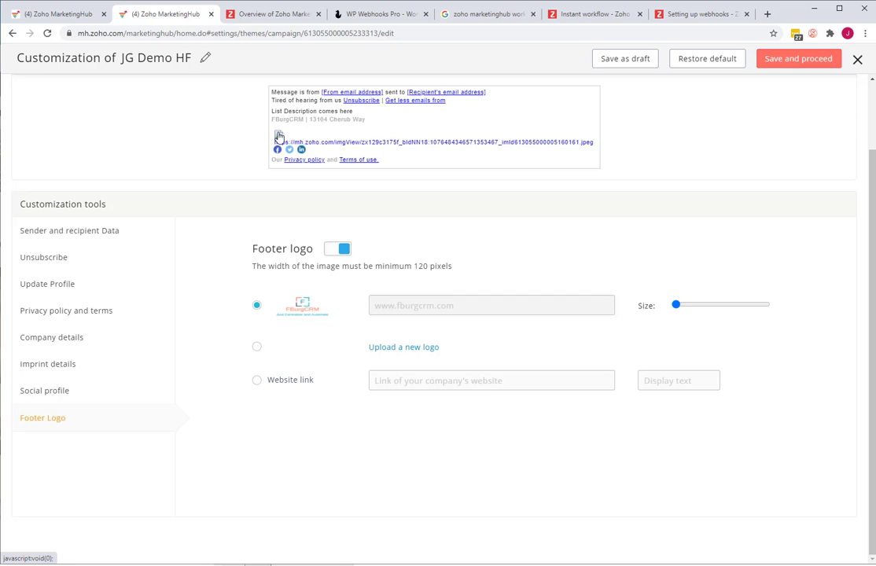
left_click(343, 247)
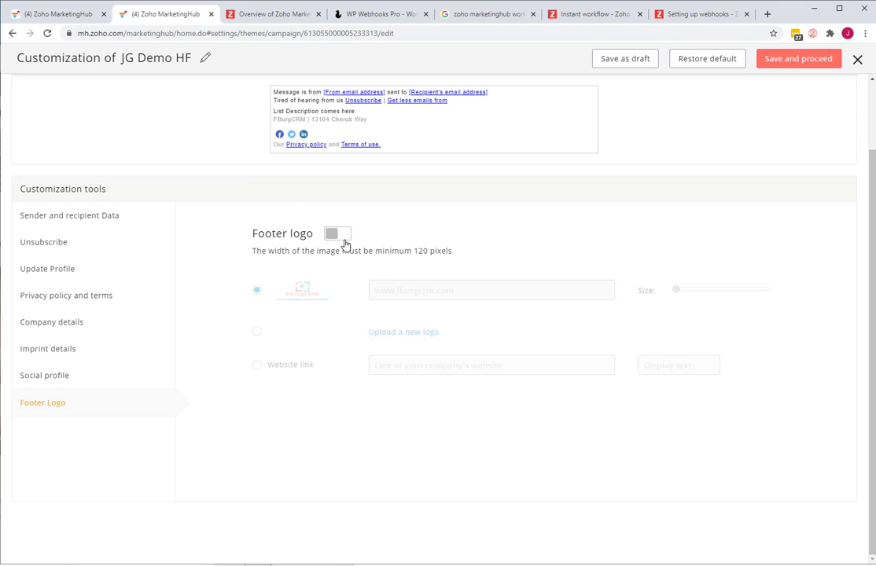
left_click(344, 244)
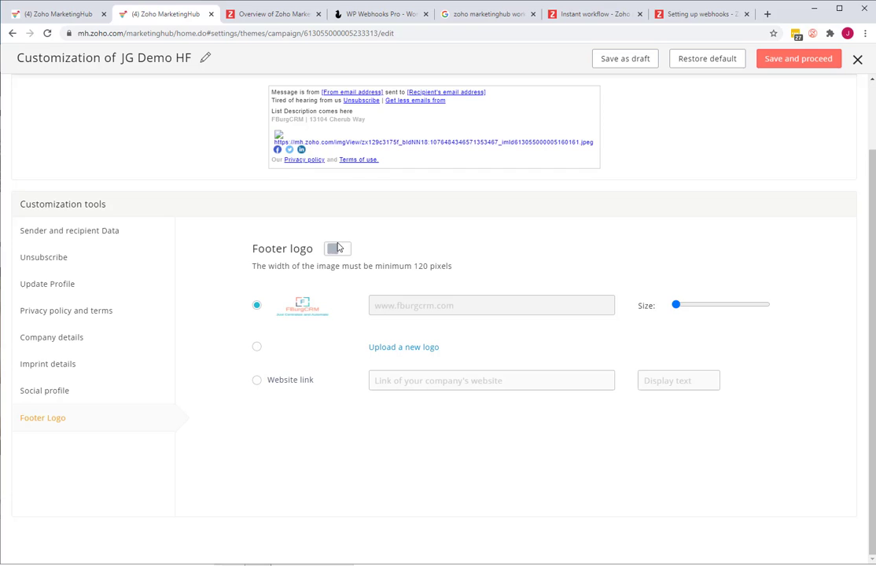
- Replace the footer logo image with a website link to fburgcrm.com, using "Our Website" as its display text
left_click(256, 383)
left_click(404, 367)
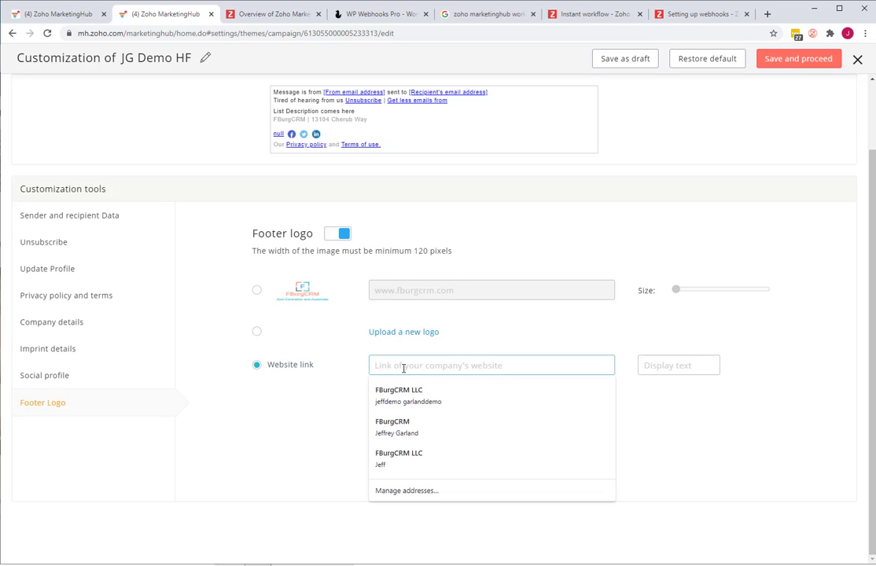
type("Our website")
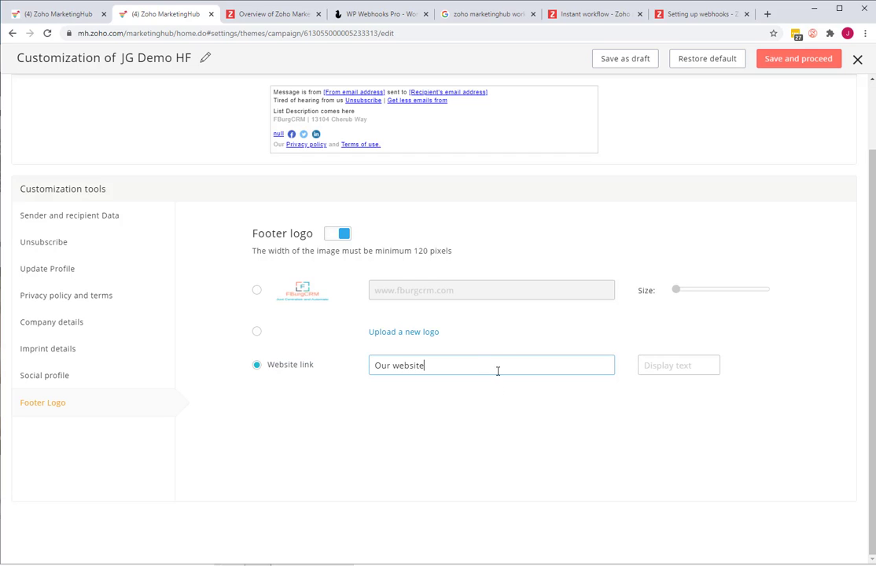
left_click_drag(498, 371, 327, 366)
key("ctrl+v")
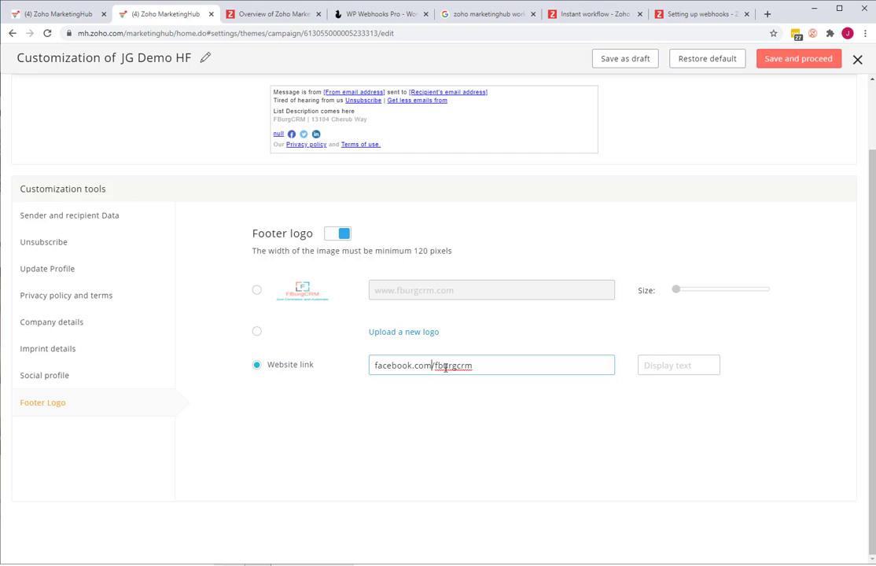
left_click_drag(435, 367, 332, 376)
key("BackSpace")
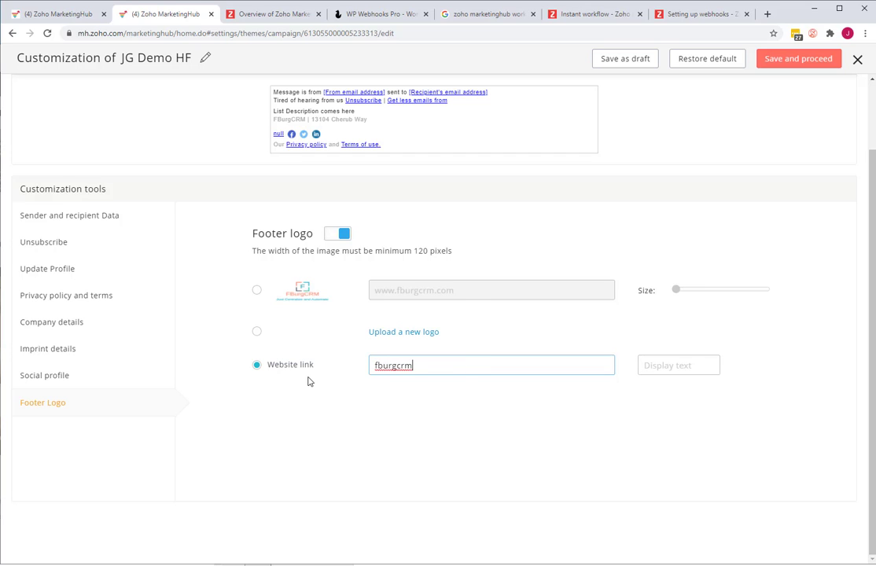
type(".com")
left_click(675, 366)
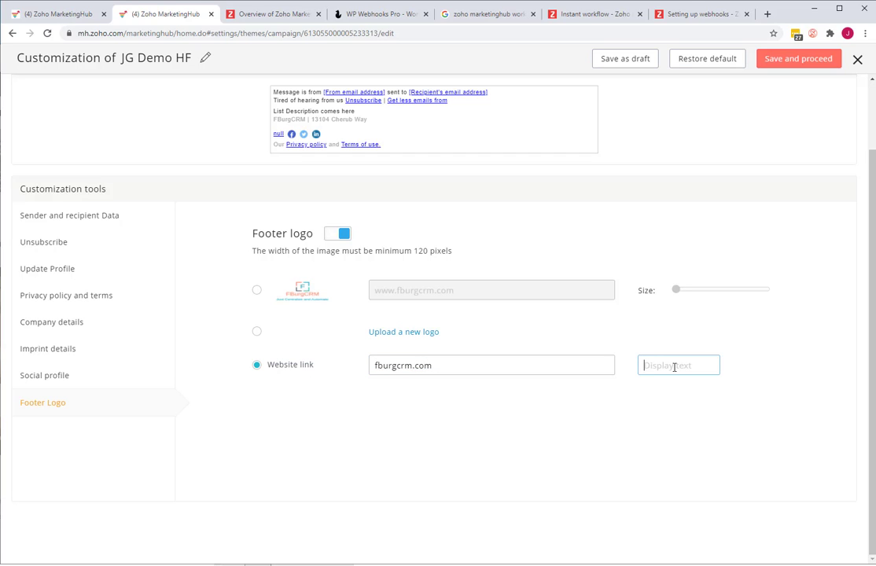
type("Our Website")
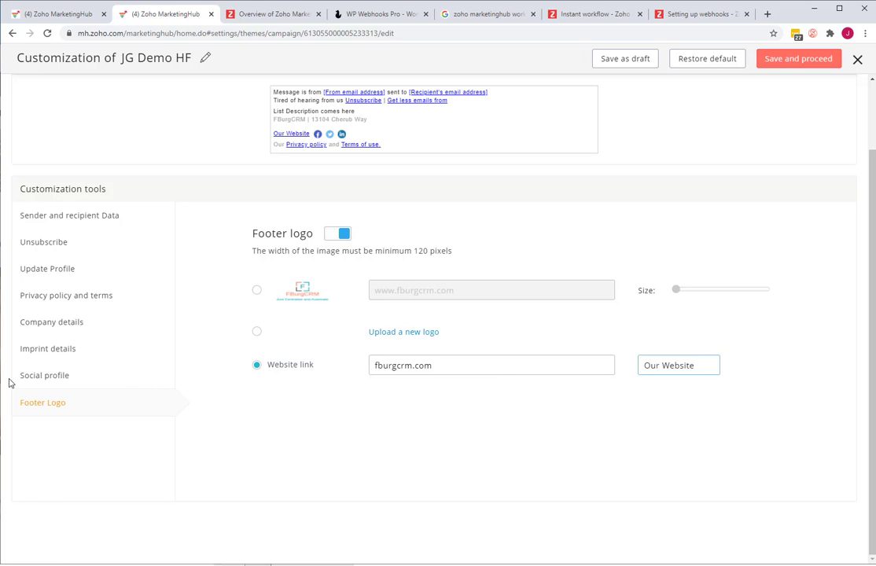
- Set the footer's link colour to the lighter blue #4a86e8
scroll(246, 232, "up", 1)
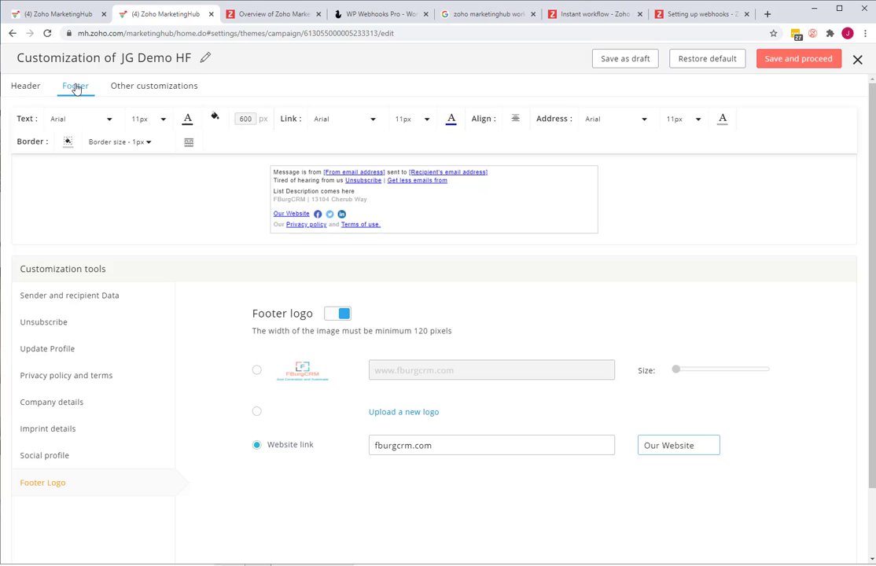
left_click(539, 200)
left_click(451, 120)
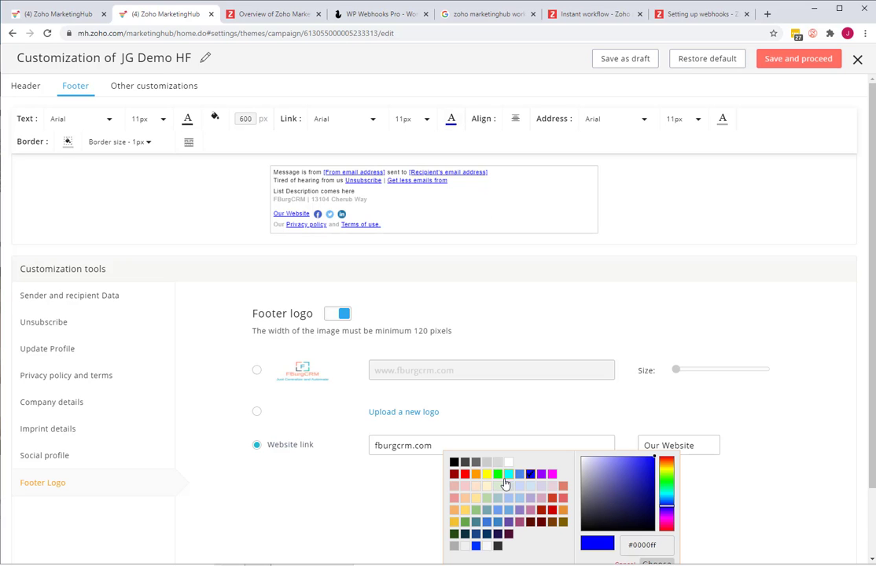
left_click(521, 475)
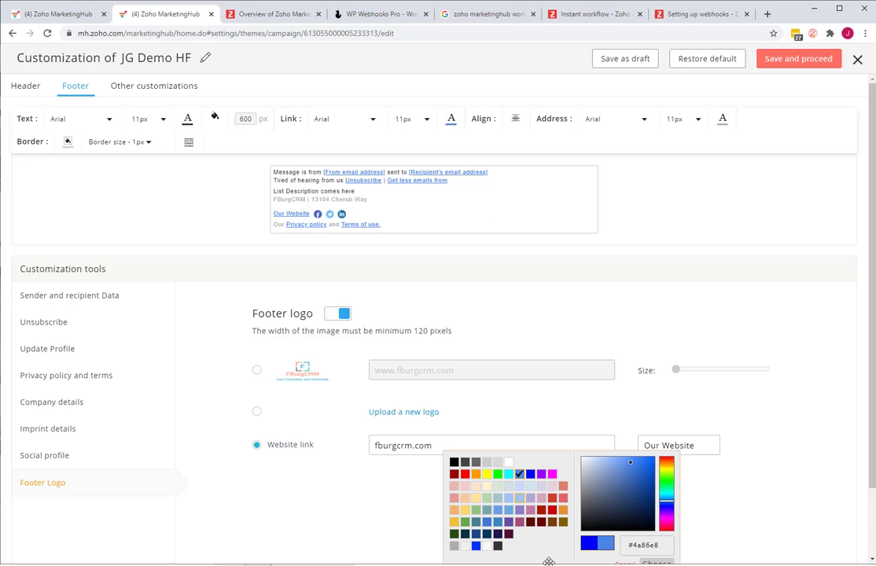
left_click(295, 222)
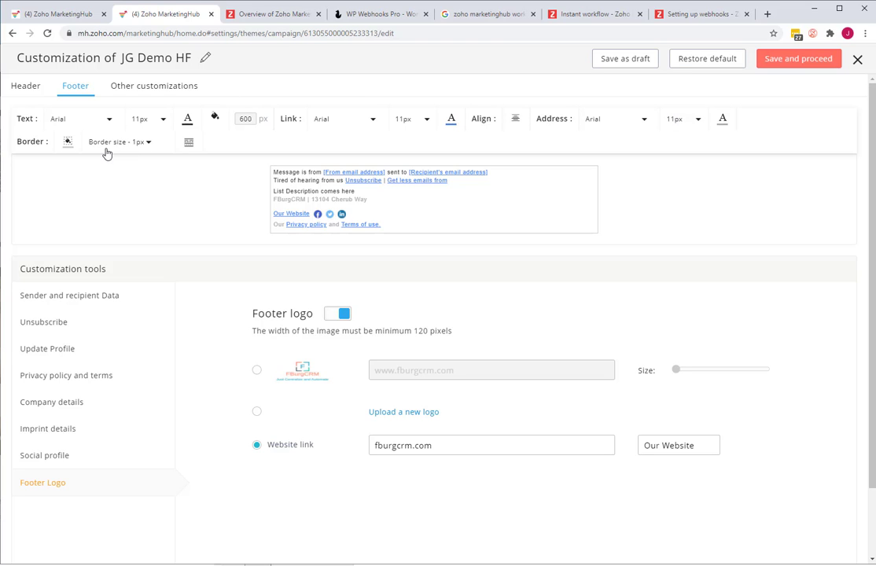
- Set the footer's border colour to white #ffffff
left_click(68, 141)
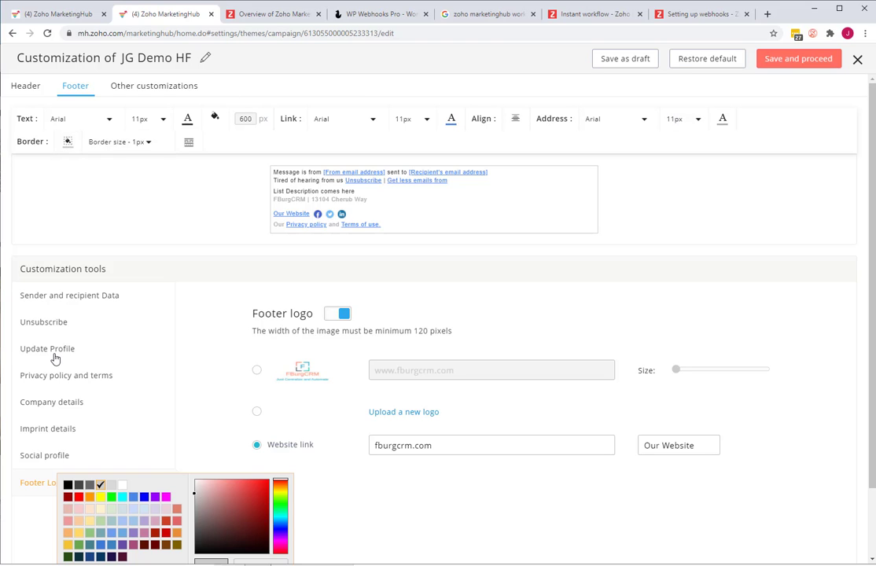
left_click(121, 487)
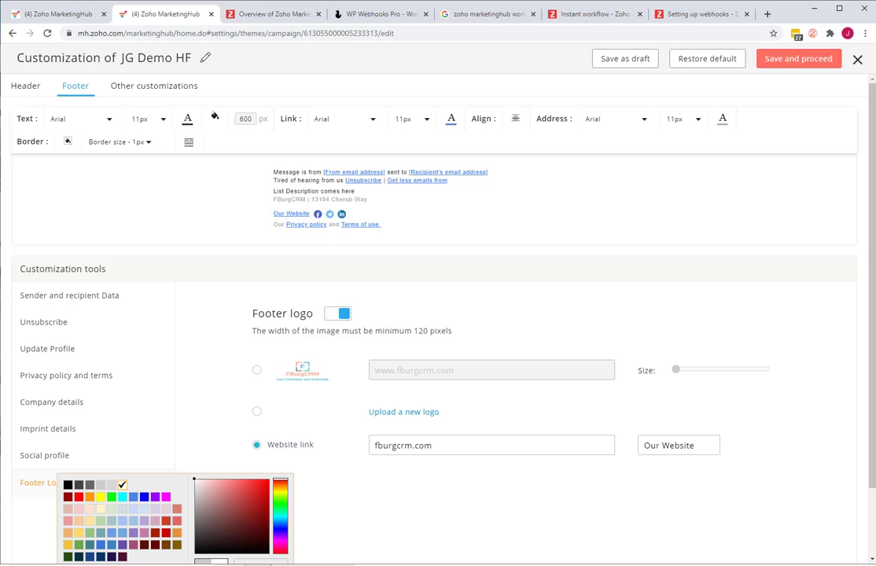
scroll(228, 356, "down", 1)
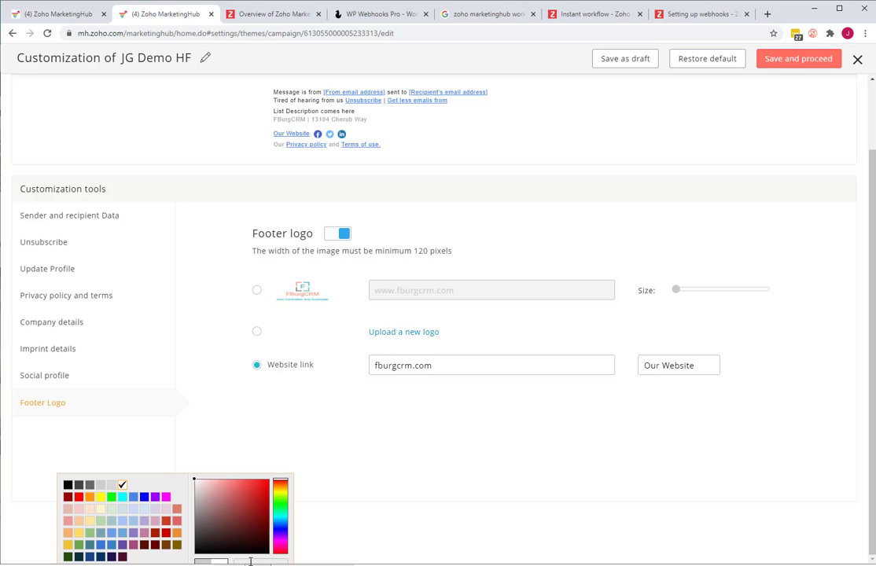
left_click_drag(167, 477, 186, 337)
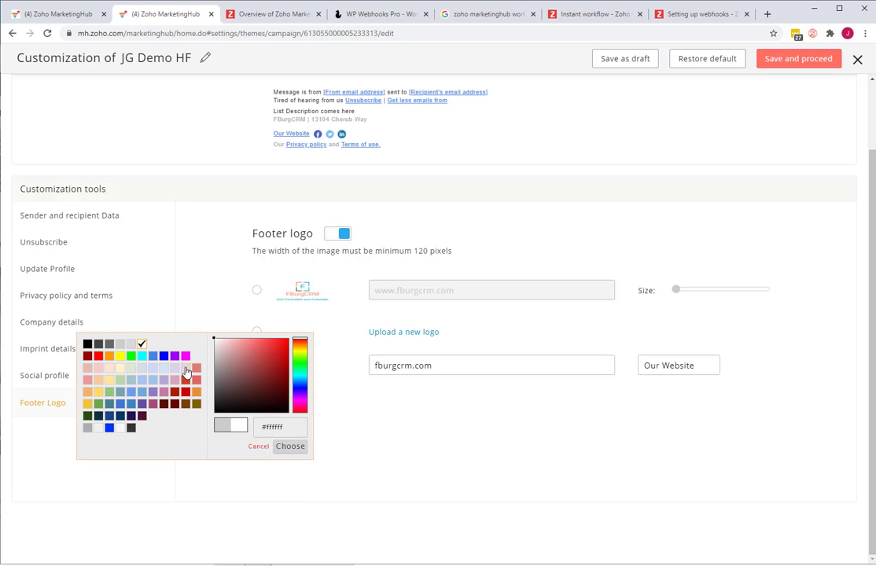
left_click(289, 446)
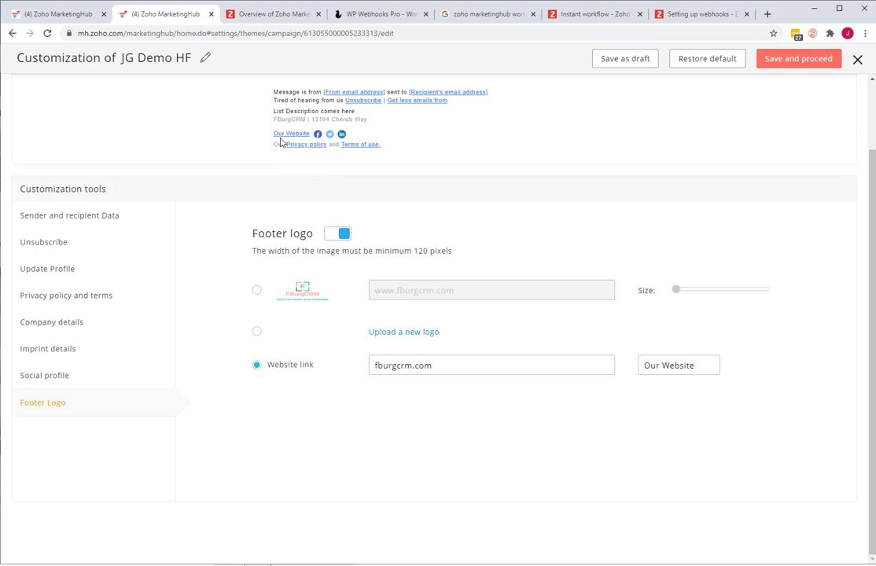
- Set the footer's address text colour to red #ff0000
scroll(285, 141, "up", 1)
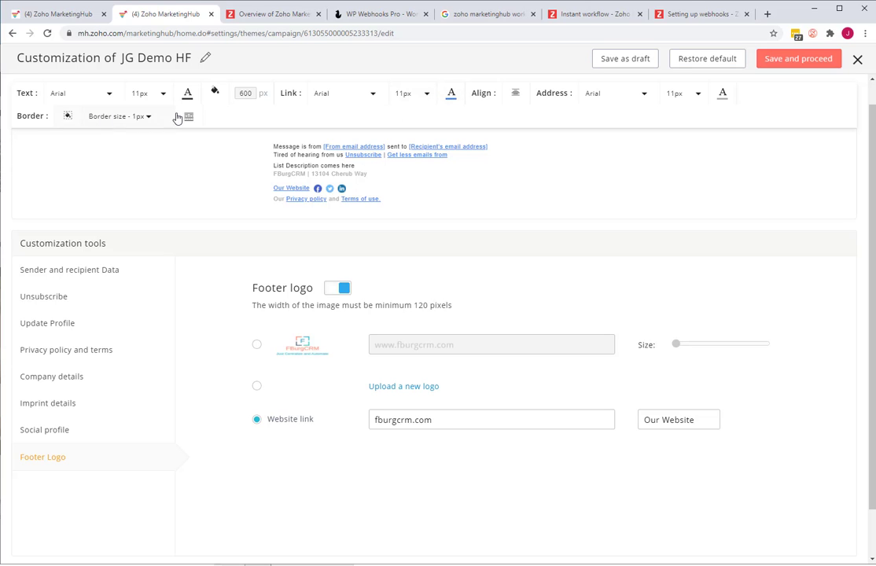
left_click(724, 94)
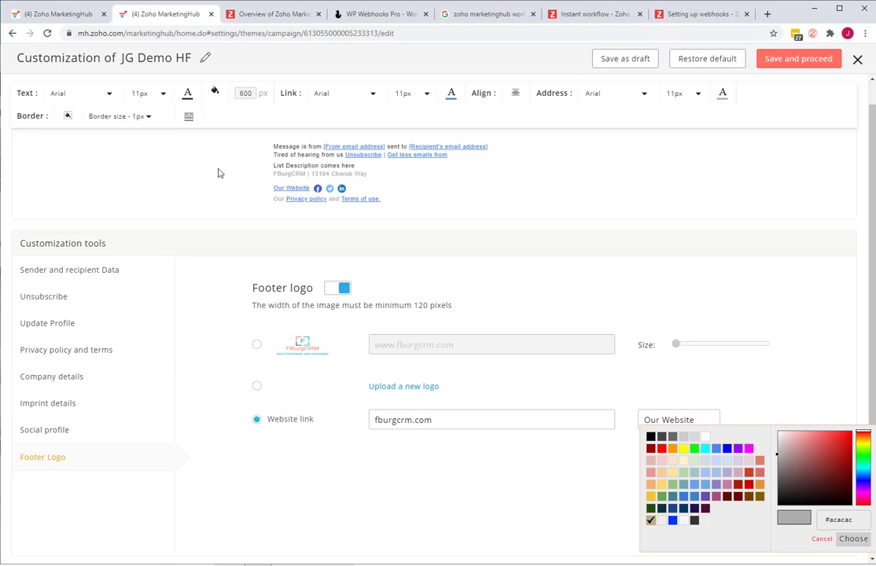
left_click(662, 450)
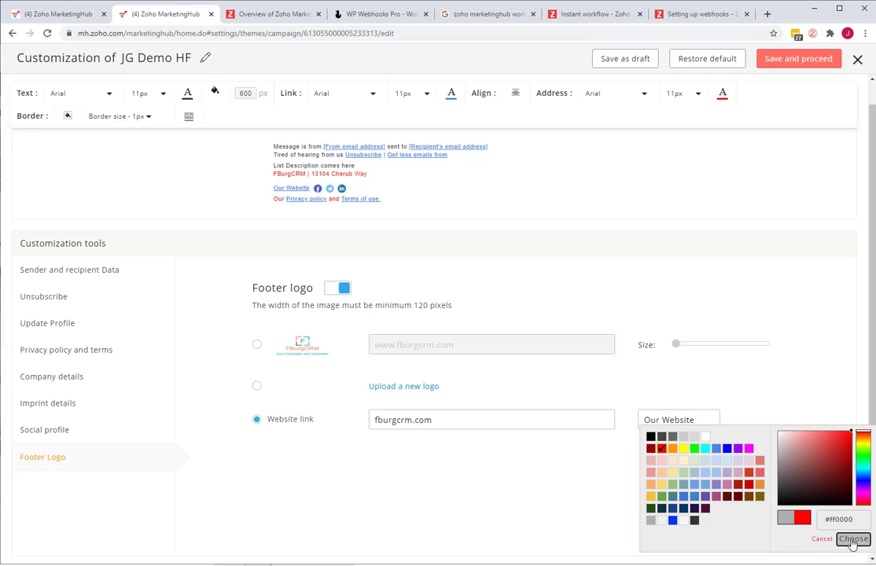
left_click(854, 540)
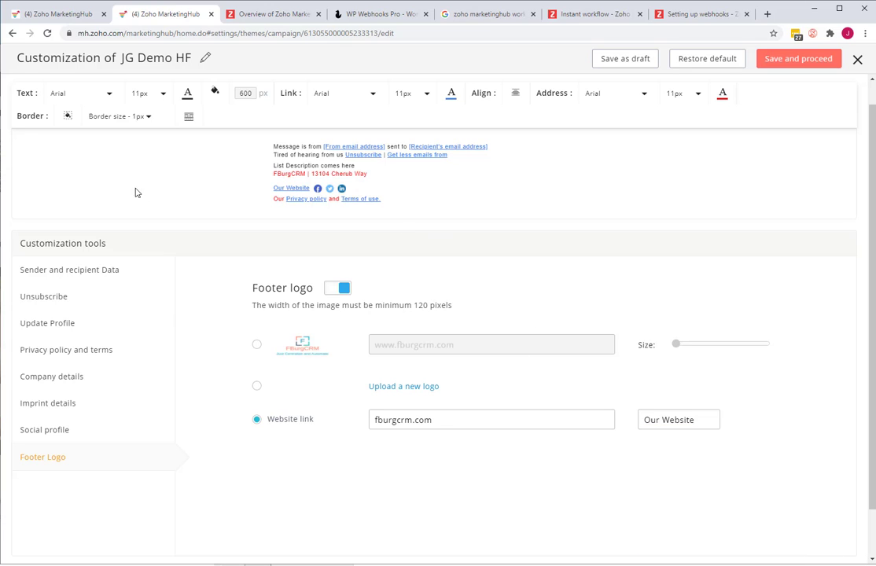
- Open the theme's other customizations and compare the footer preview with the list description included and excluded
scroll(109, 181, "up", 1)
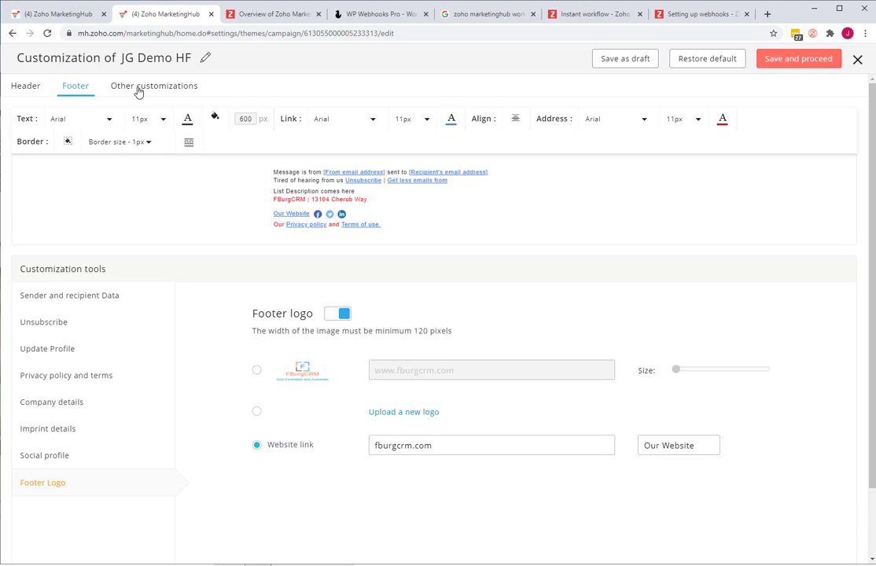
left_click(139, 89)
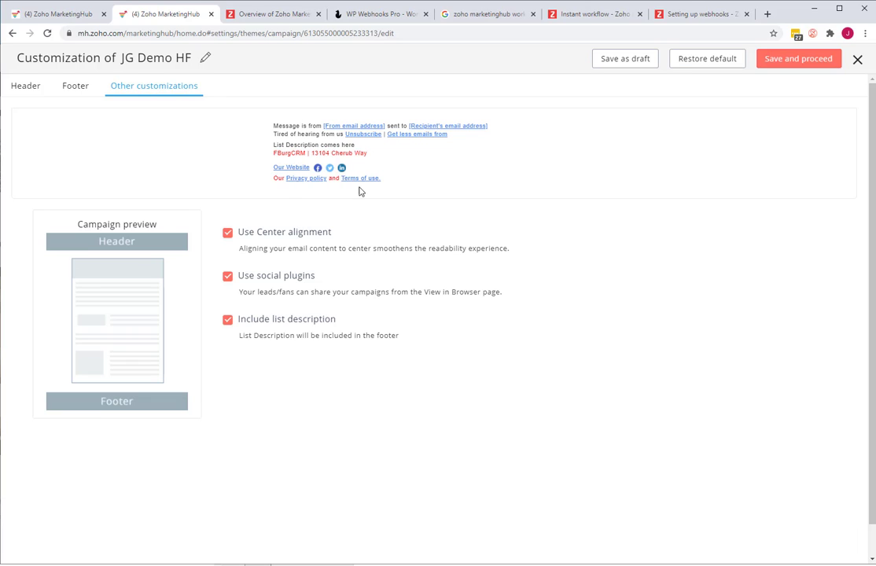
left_click(227, 278)
left_click(229, 320)
left_click(229, 312)
left_click(229, 320)
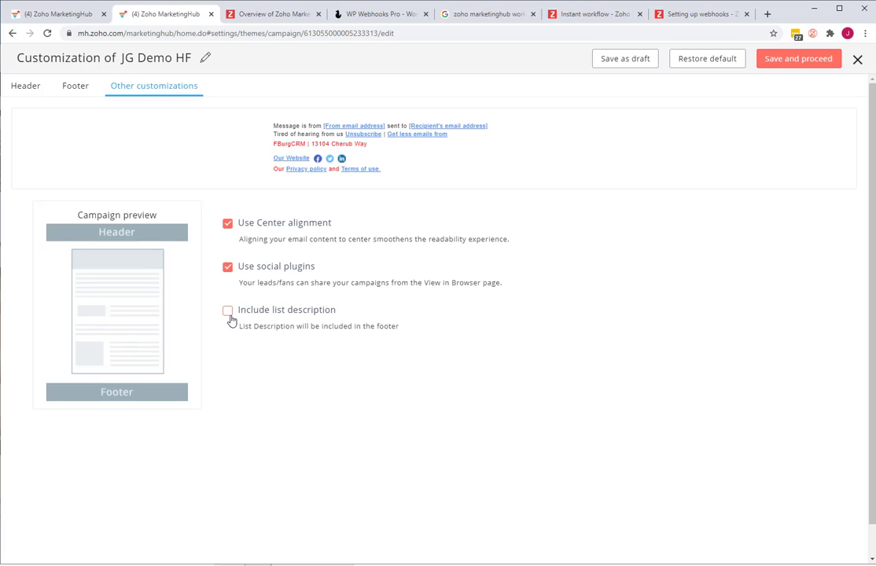
- Include the list description again and compare the campaign preview with center alignment switched on and off
left_click(228, 226)
left_click(228, 226)
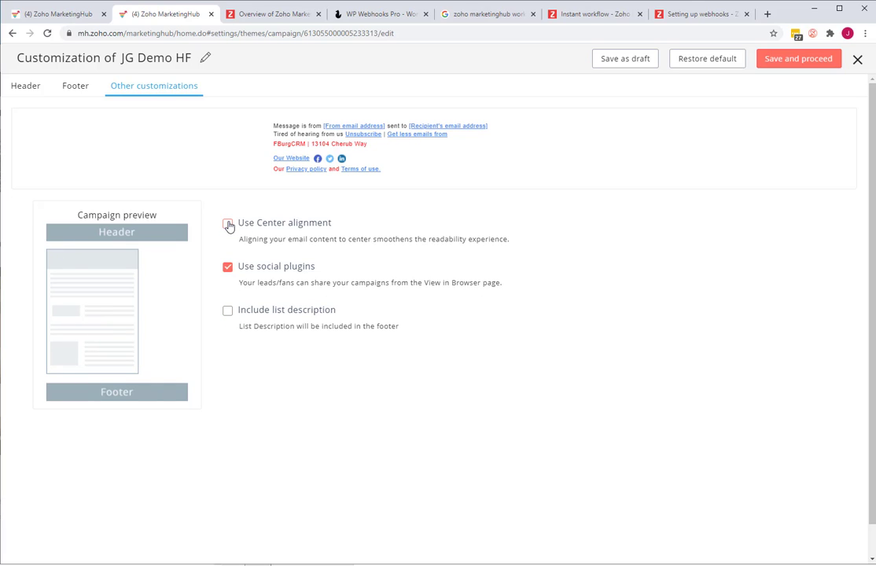
left_click(227, 313)
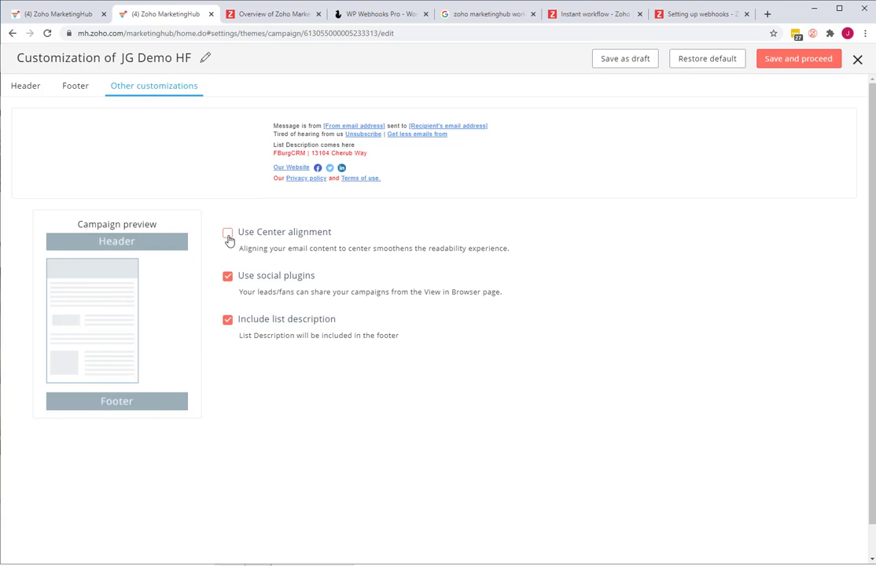
left_click(228, 236)
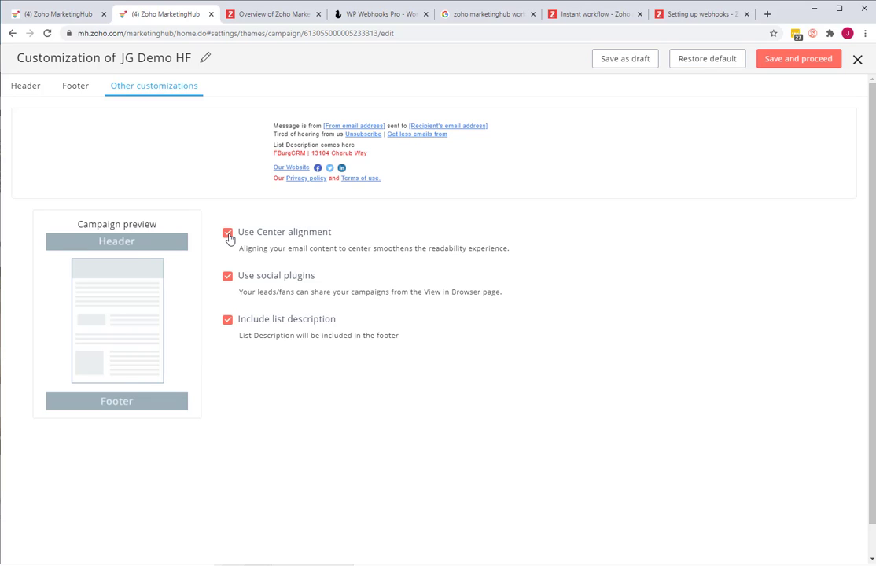
left_click(229, 236)
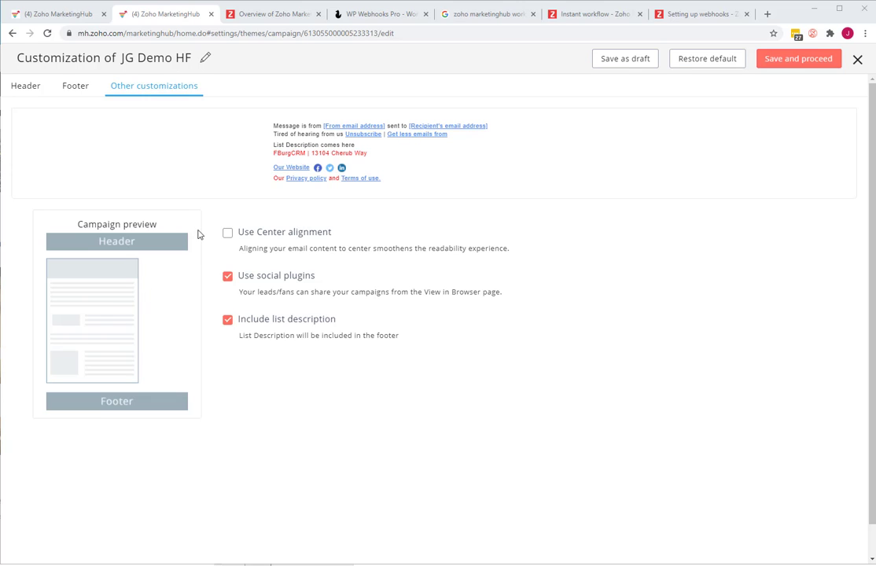
left_click(226, 236)
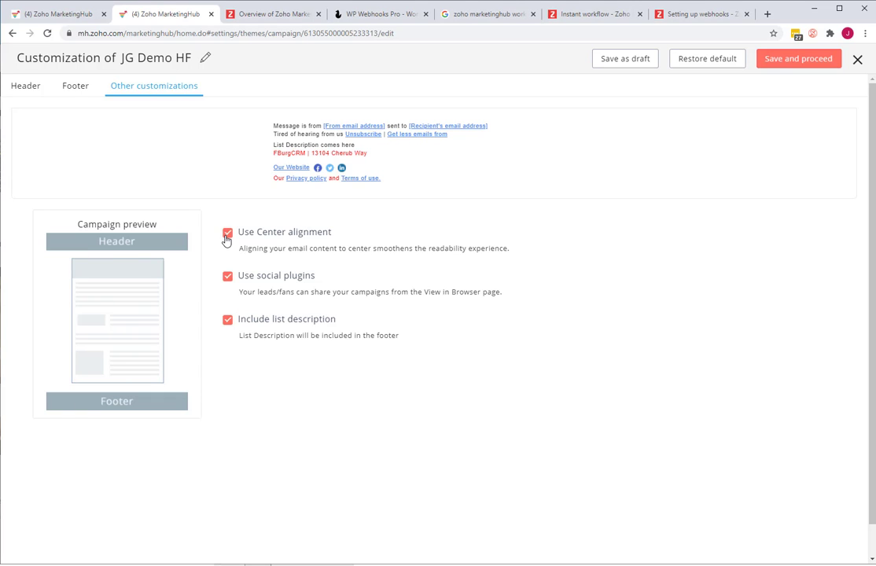
left_click(227, 235)
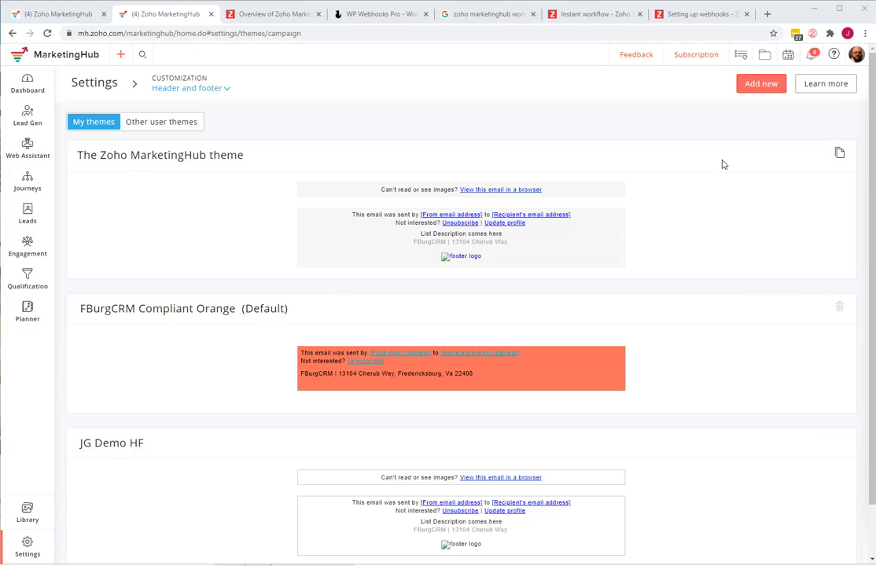
- Open the Update Profile landing page for editing from the signup pages and emails settings
left_click(94, 85)
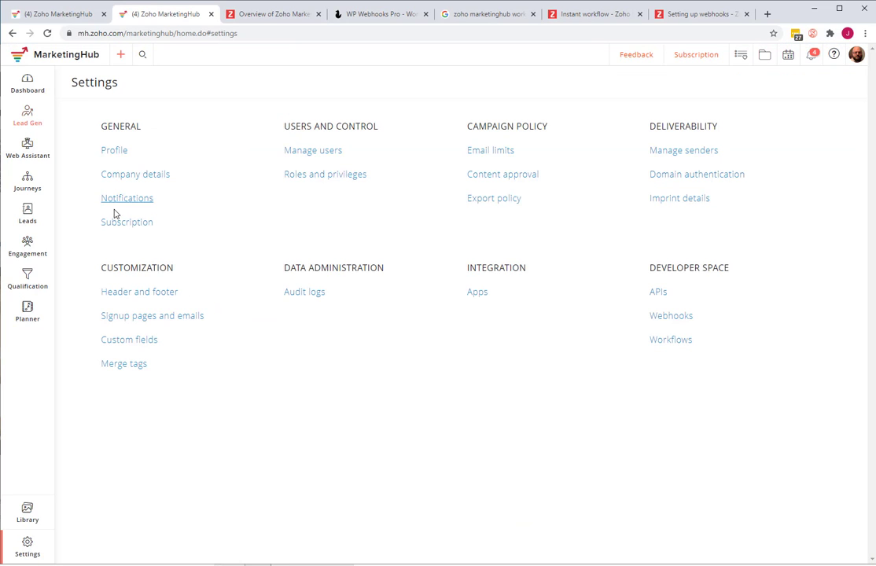
left_click(138, 317)
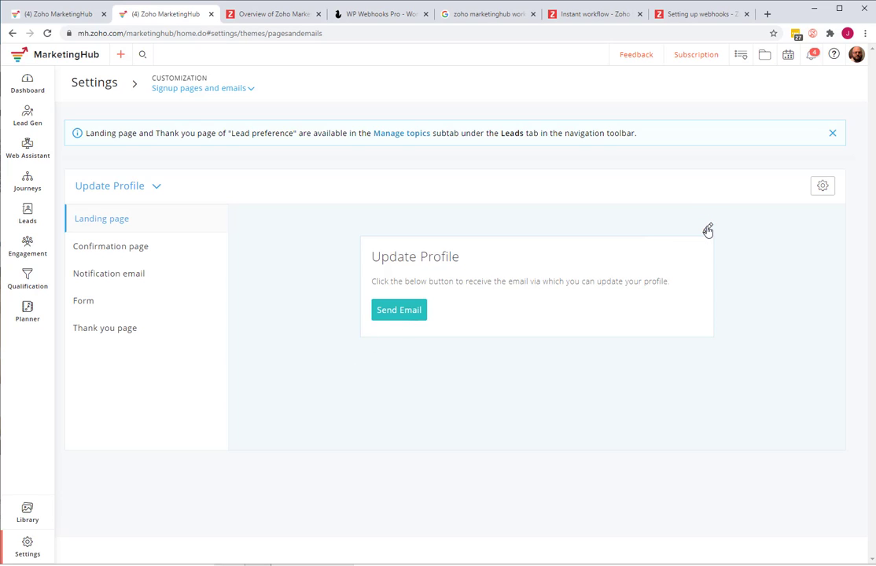
left_click(546, 258)
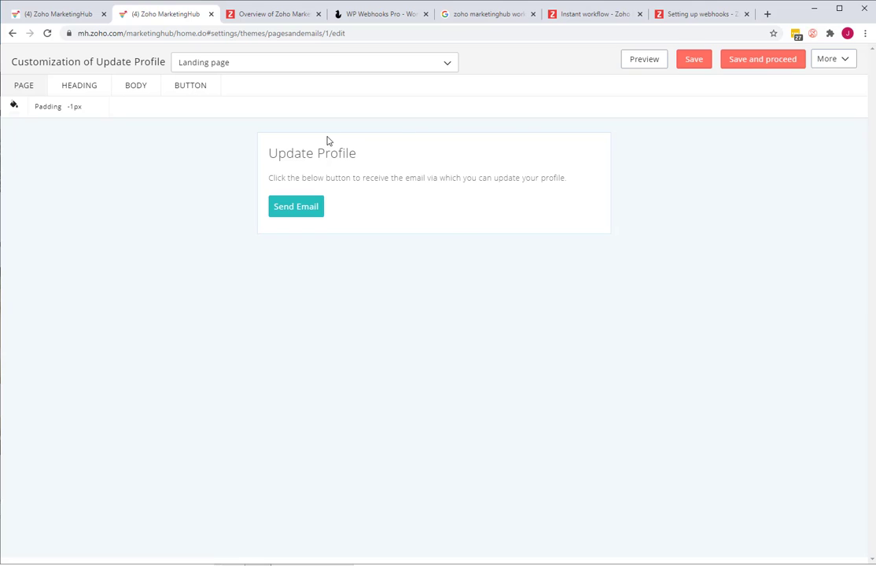
- Set the Update Profile landing page's background colour to orange #ff9900
left_click(14, 105)
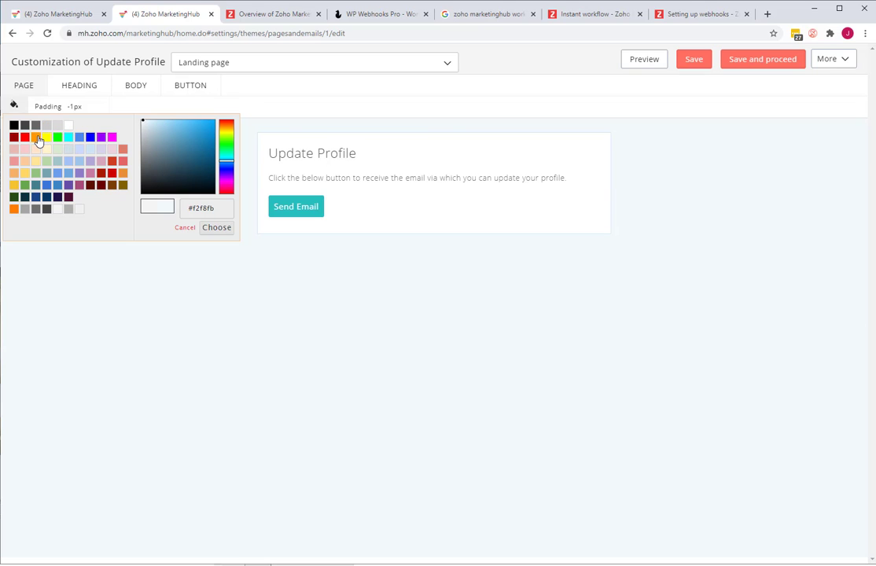
left_click(37, 138)
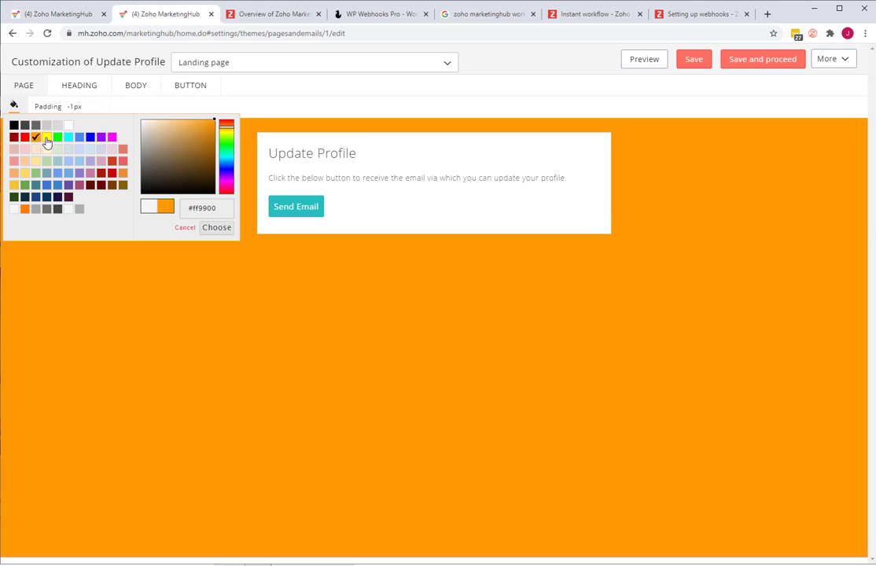
left_click(224, 230)
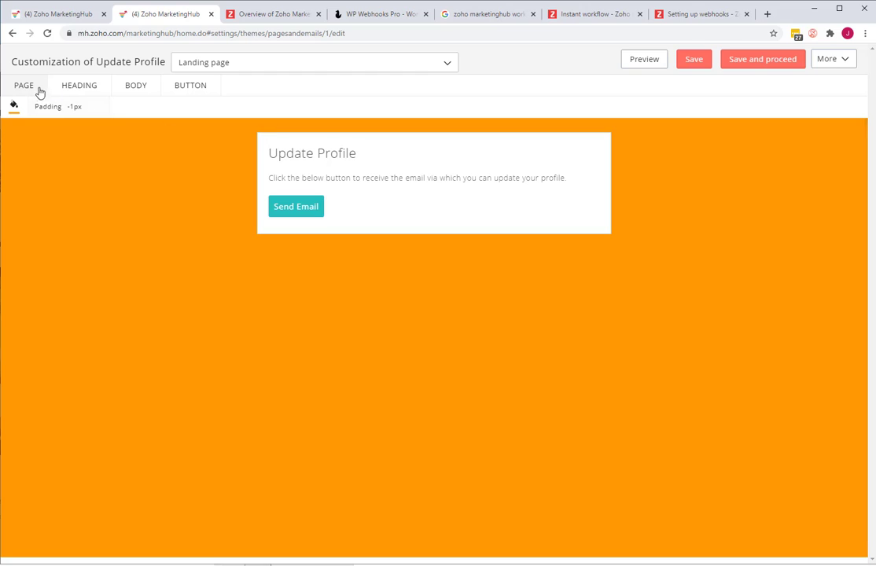
- Set the colour of the Update Profile landing page's heading to blue #0000ff
left_click(293, 152)
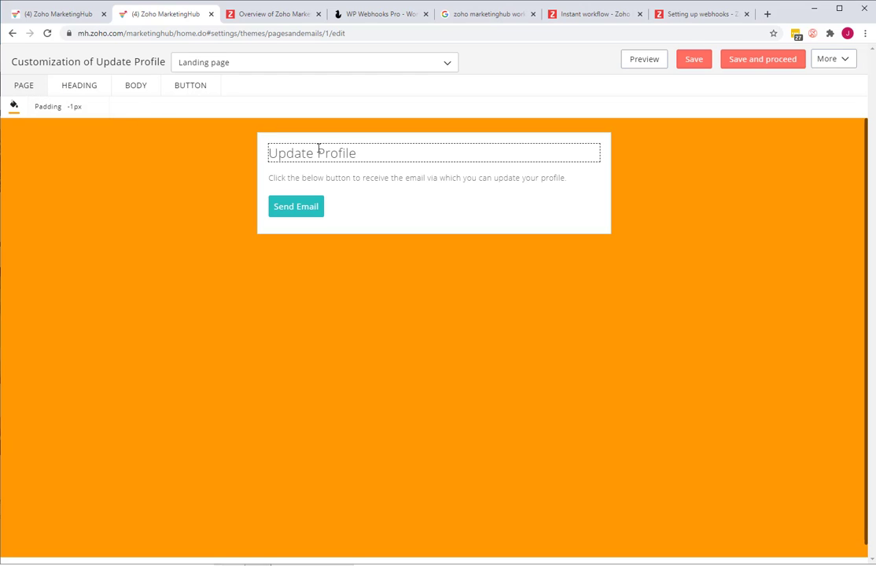
left_click(95, 87)
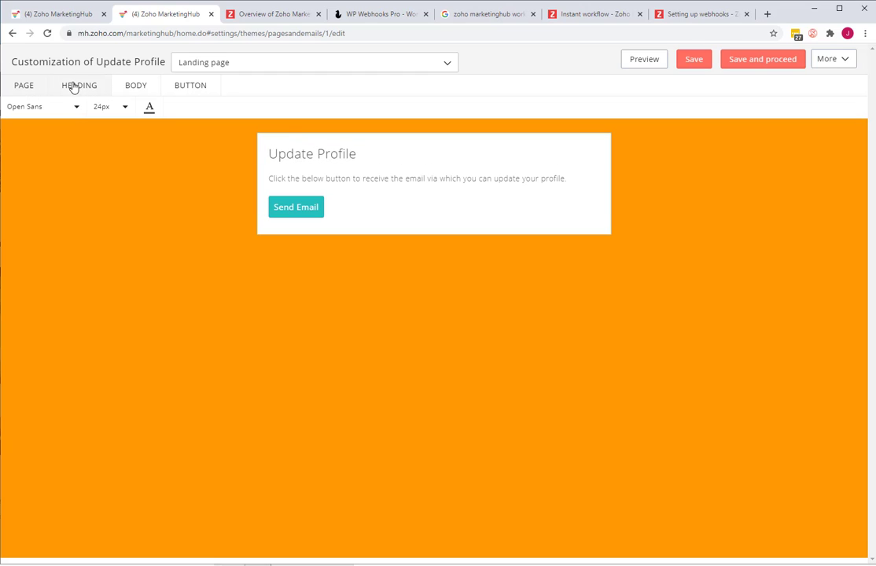
left_click(149, 108)
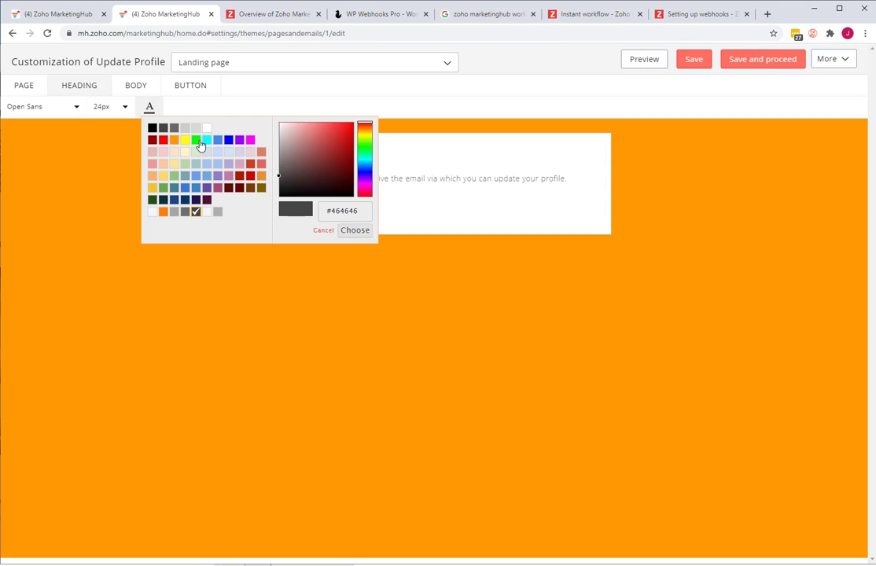
left_click(228, 140)
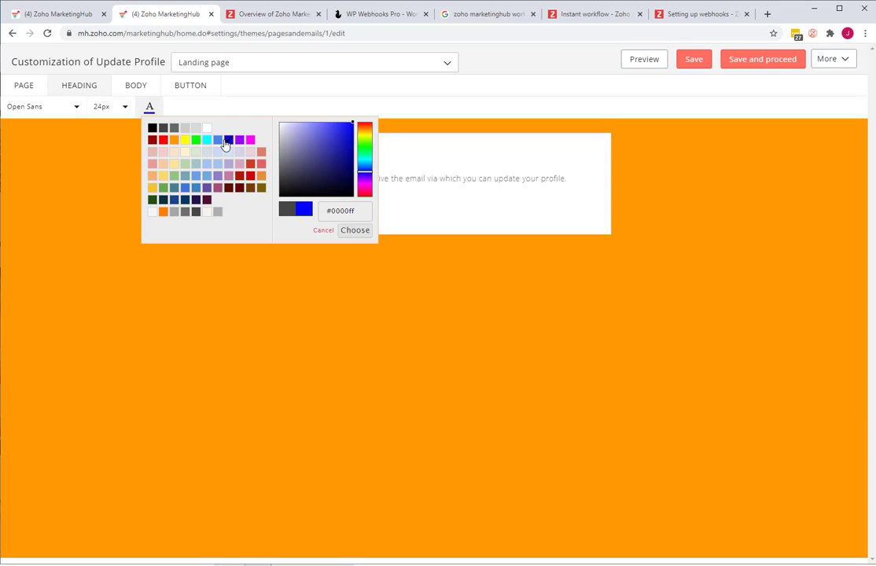
left_click(357, 233)
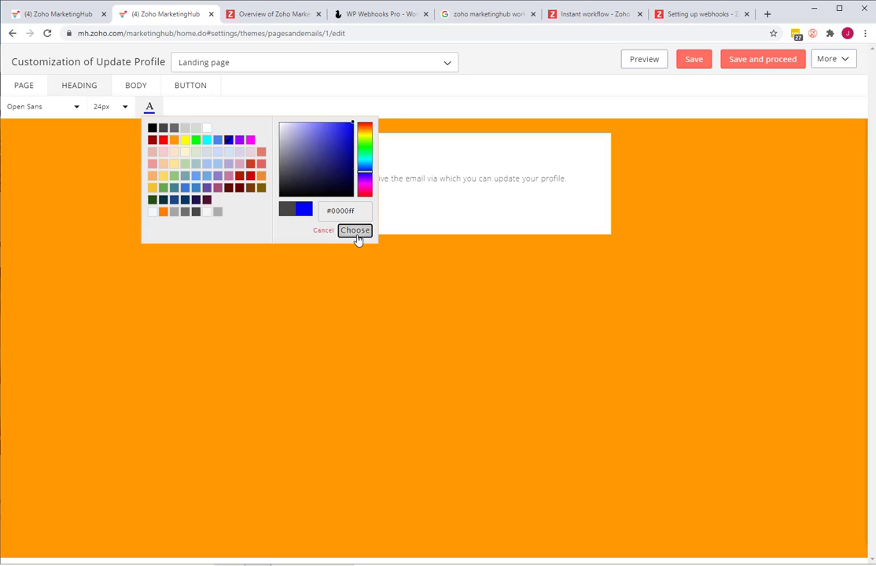
left_click_drag(269, 153, 358, 154)
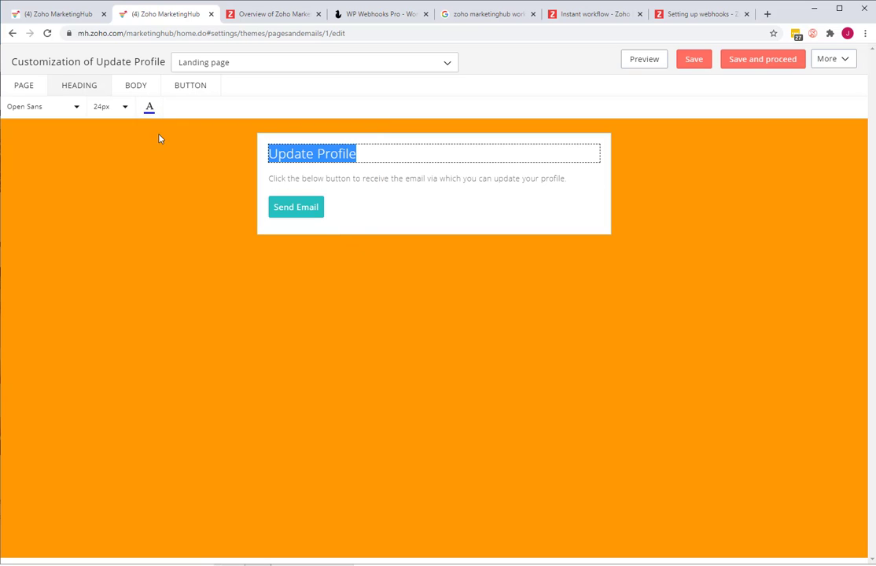
left_click(104, 110)
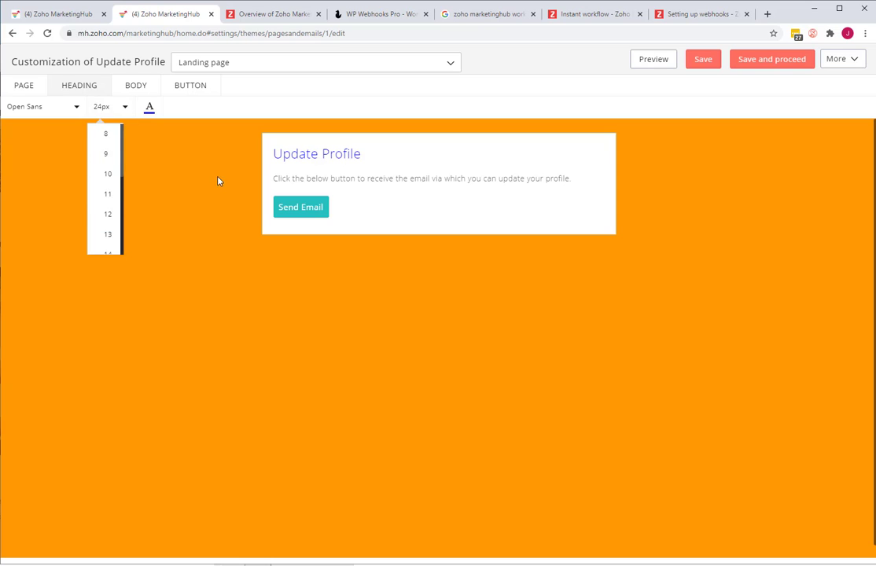
left_click(99, 108)
- Set the landing page's body text colour to yellow #ffff00
left_click(135, 87)
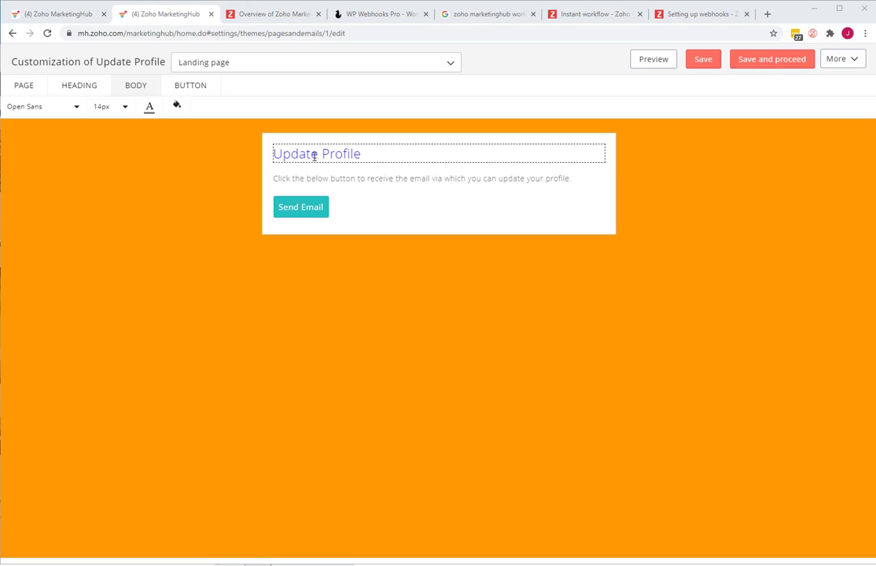
left_click(149, 107)
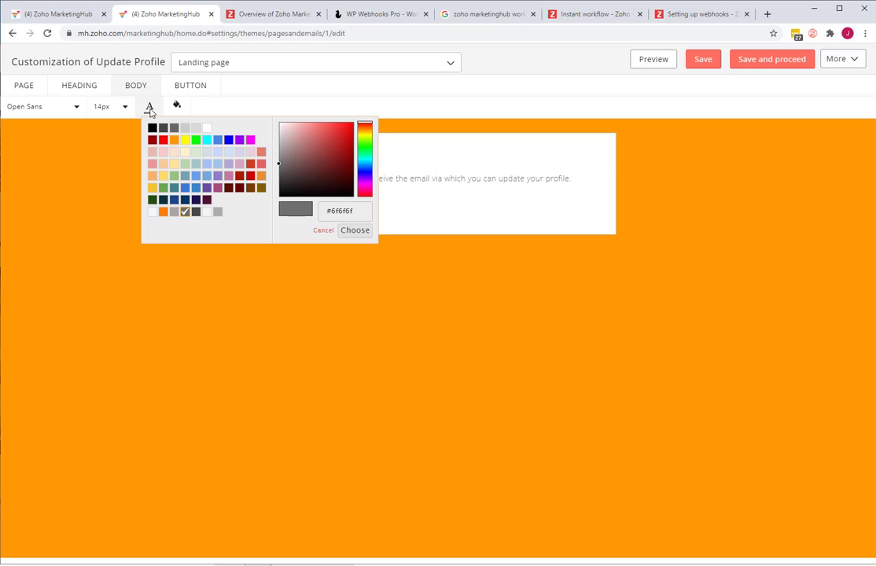
left_click(184, 142)
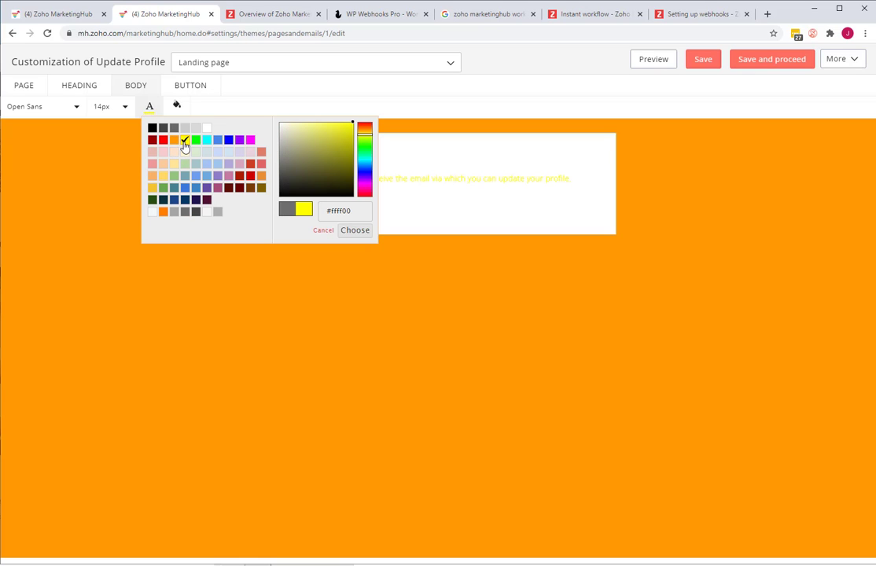
left_click(360, 233)
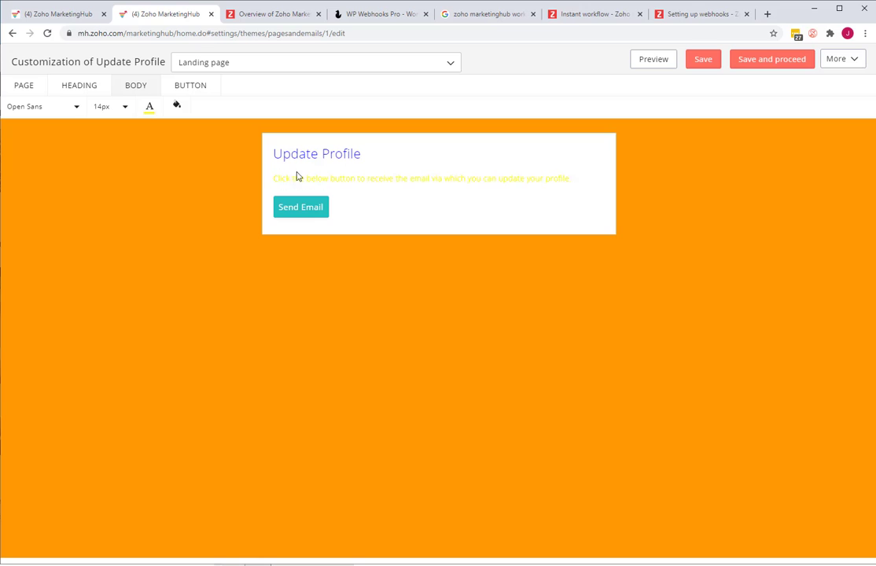
- Set the landing page's body text colour to black #000000
left_click(148, 109)
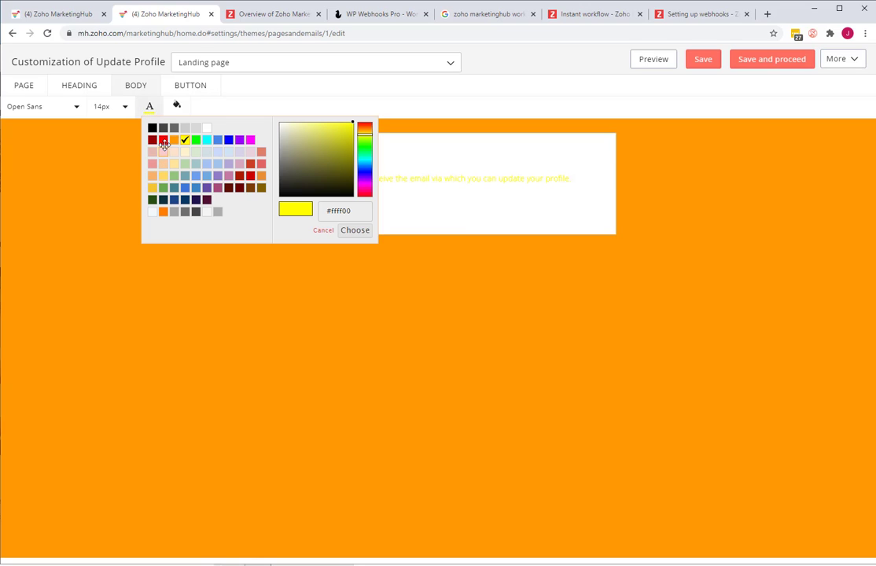
left_click(152, 132)
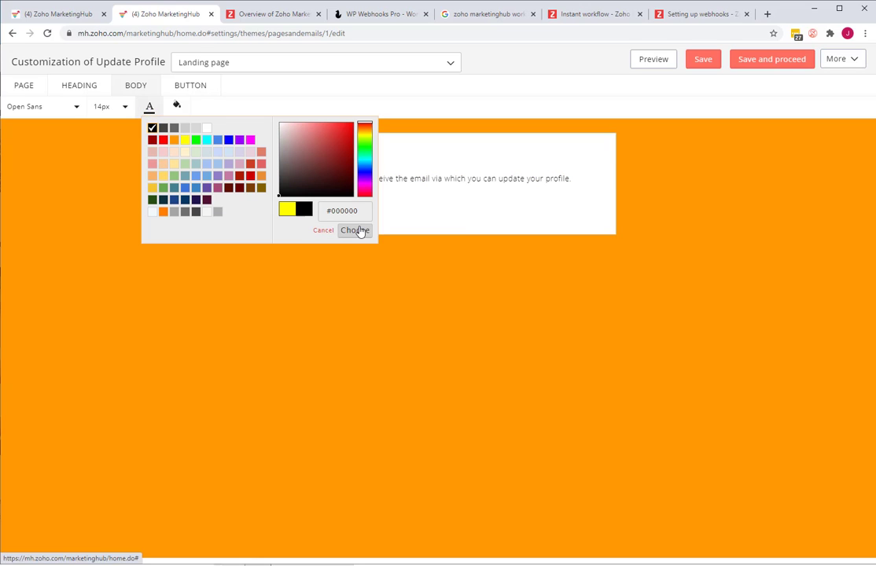
left_click(355, 230)
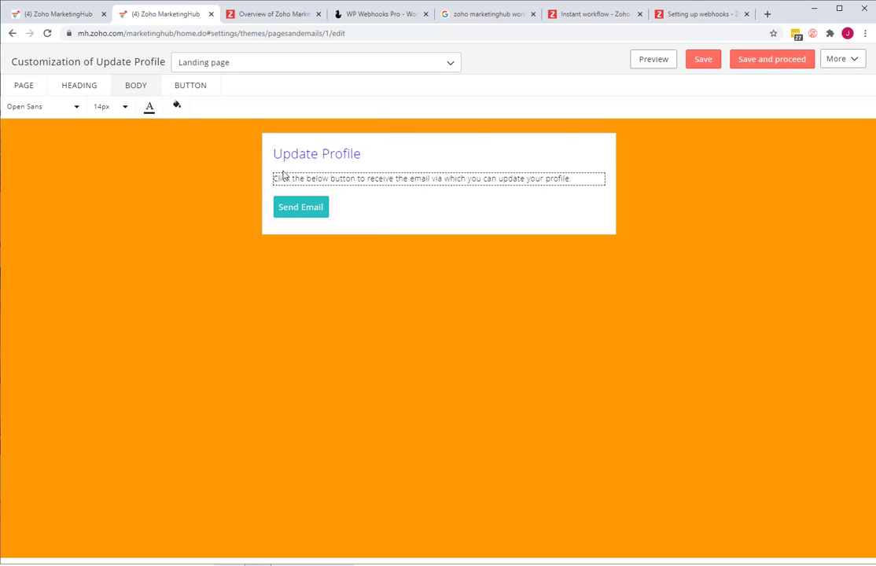
- Set the fill colour of the landing page's Send Email button to green #00ff00
left_click(189, 88)
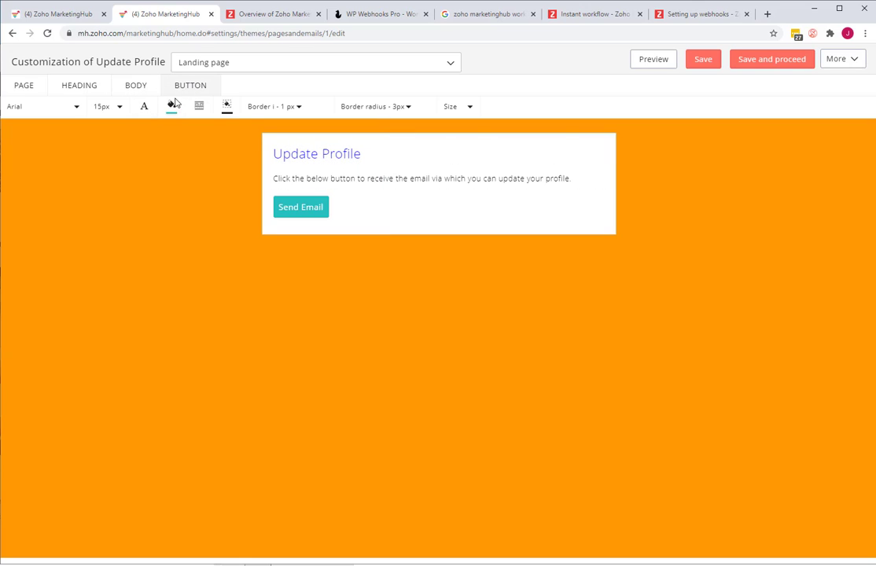
left_click(170, 109)
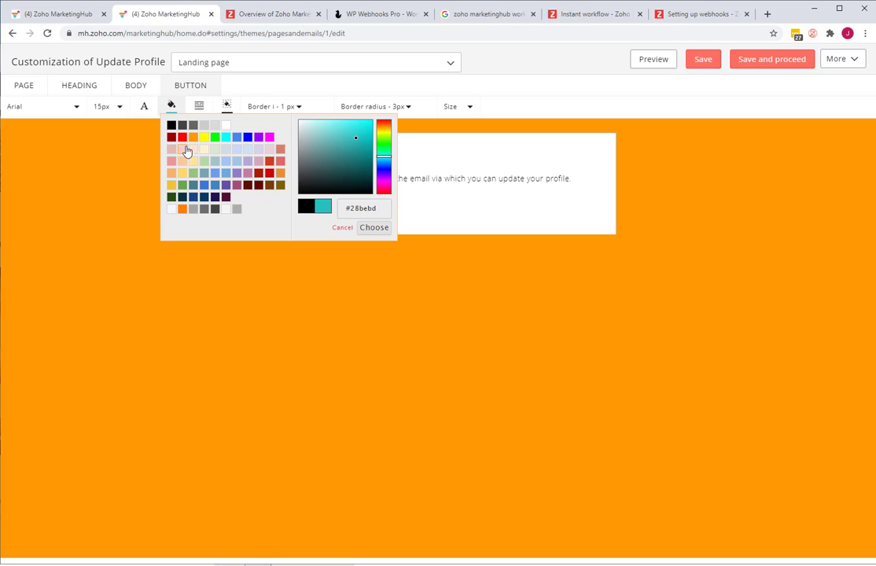
left_click(213, 139)
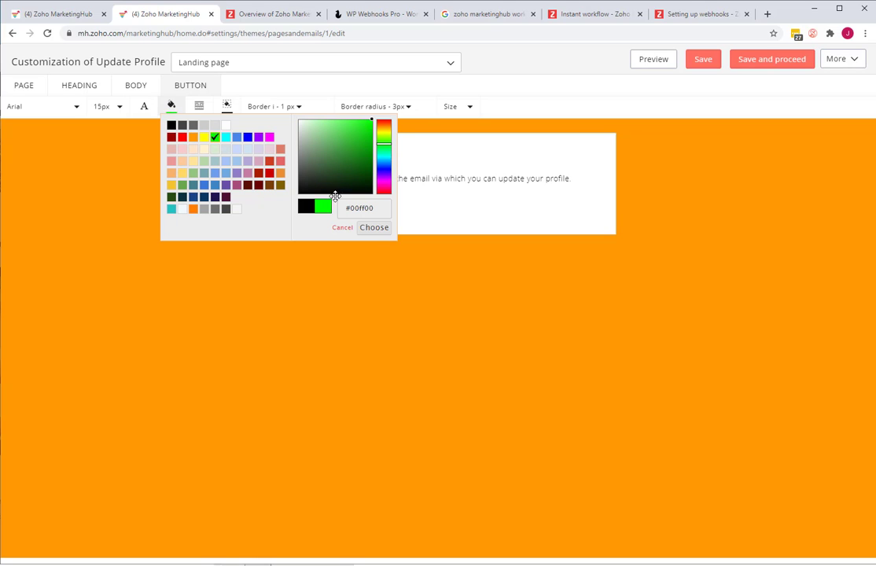
left_click(368, 229)
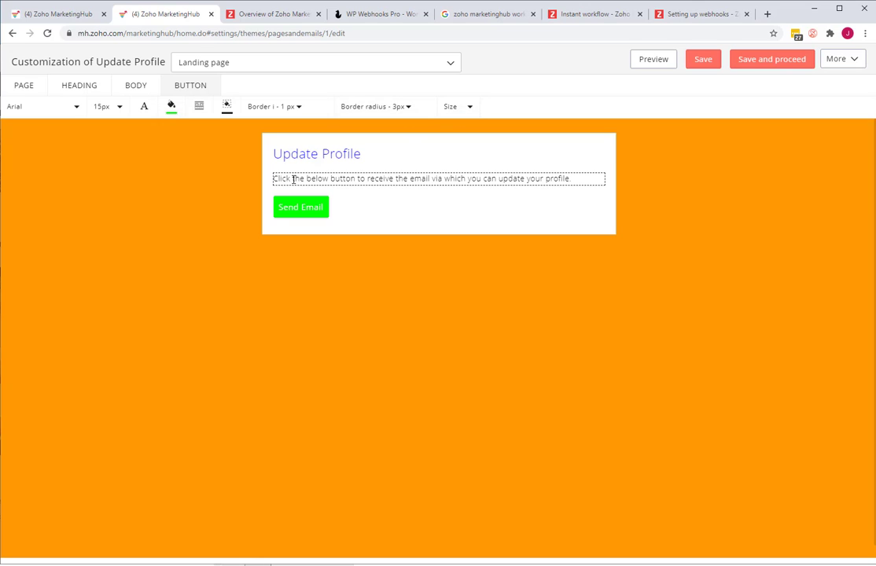
- Set the font size of the landing page's body text to 16
triple_click(352, 173)
left_click(469, 110)
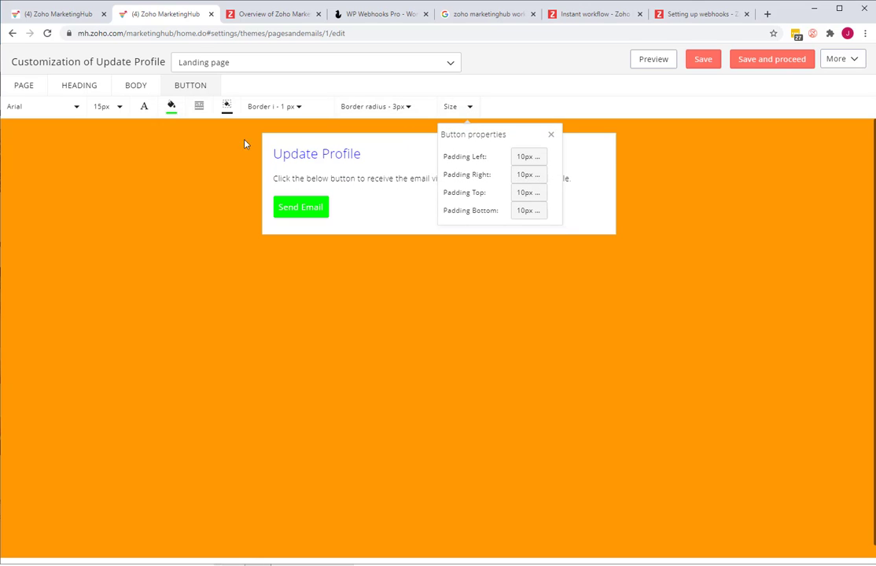
left_click(138, 87)
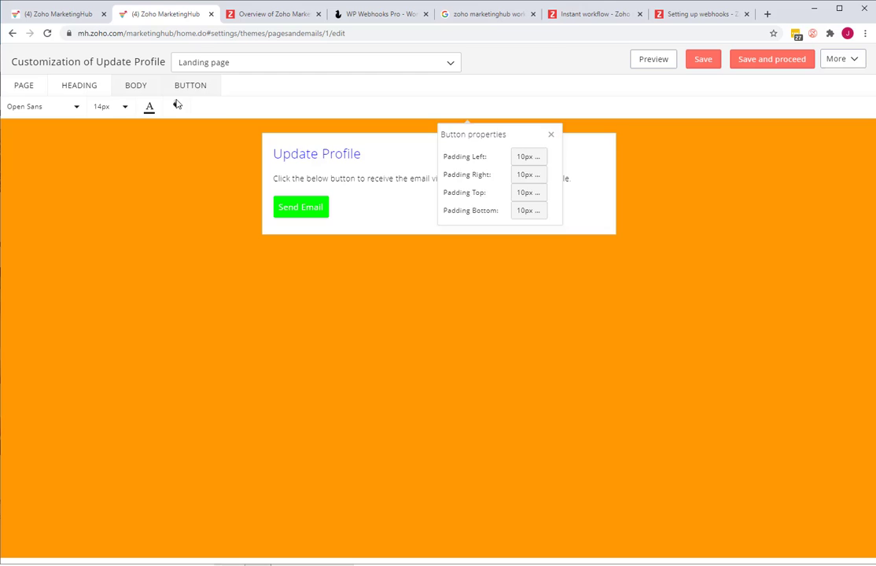
left_click(95, 112)
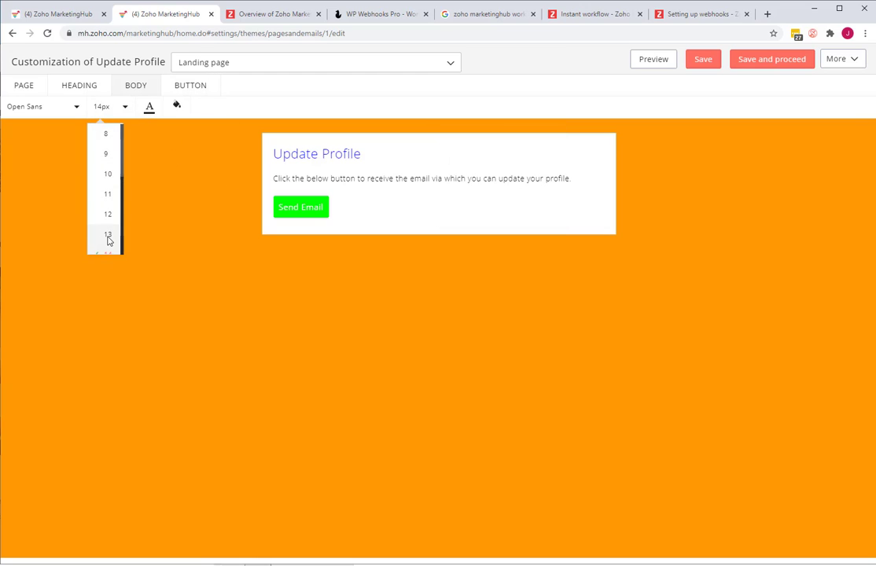
scroll(108, 240, "down", 1)
scroll(108, 240, "down", 2)
left_click(108, 200)
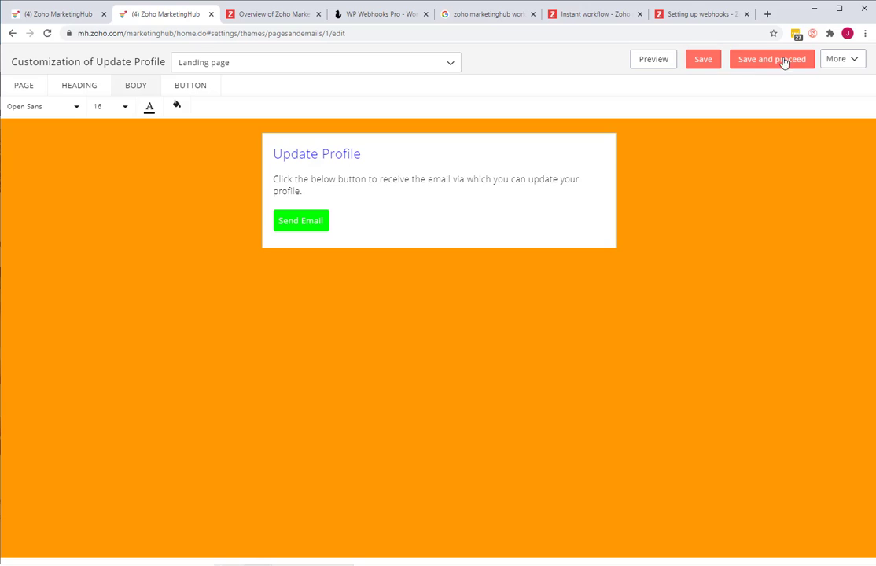
- Preview the customized Update Profile landing page and close the preview
left_click(654, 60)
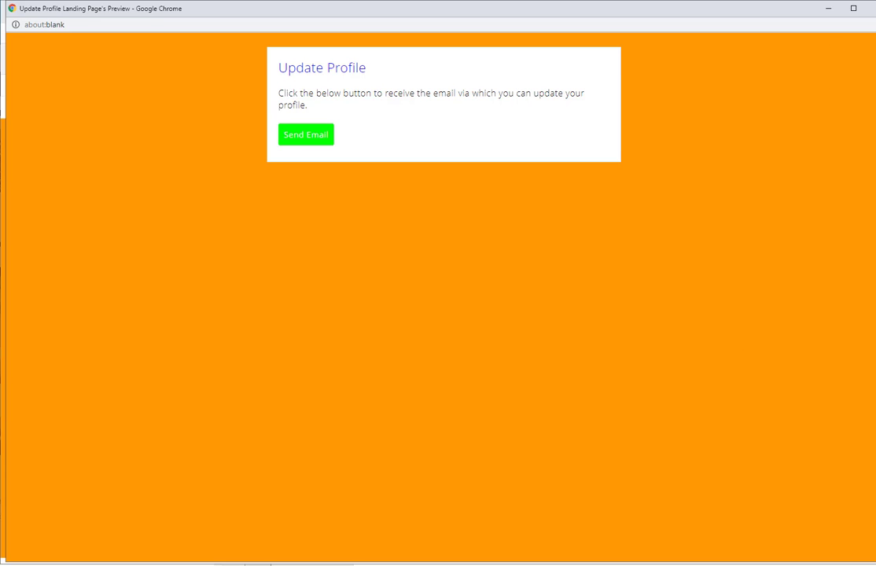
left_click(875, 8)
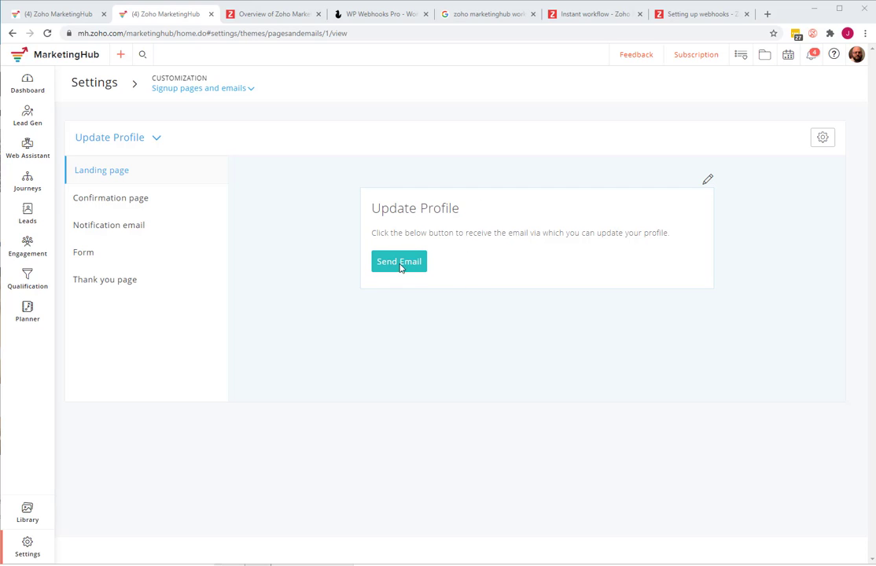
- Open the Update Profile confirmation page for editing, examine its page and heading style options, and close the editor without saving
left_click(124, 201)
left_click(124, 201)
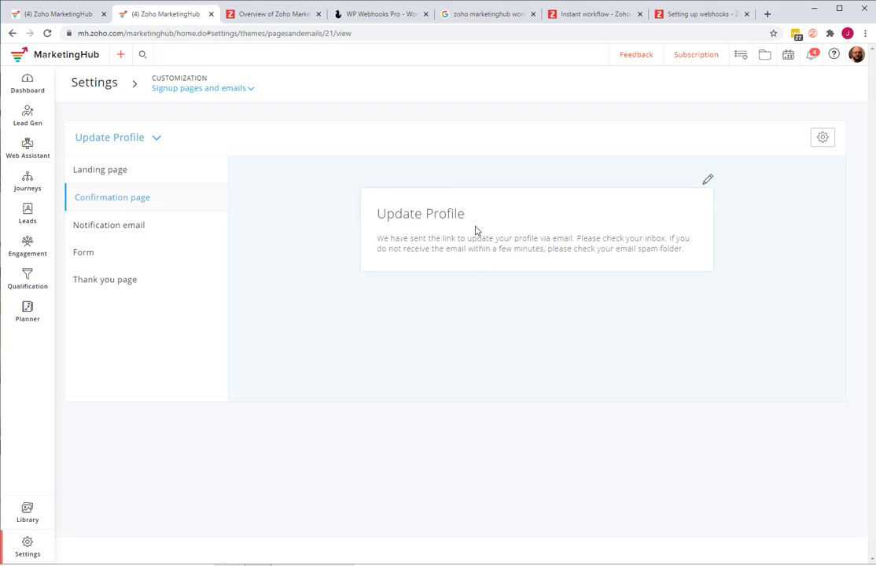
left_click(708, 181)
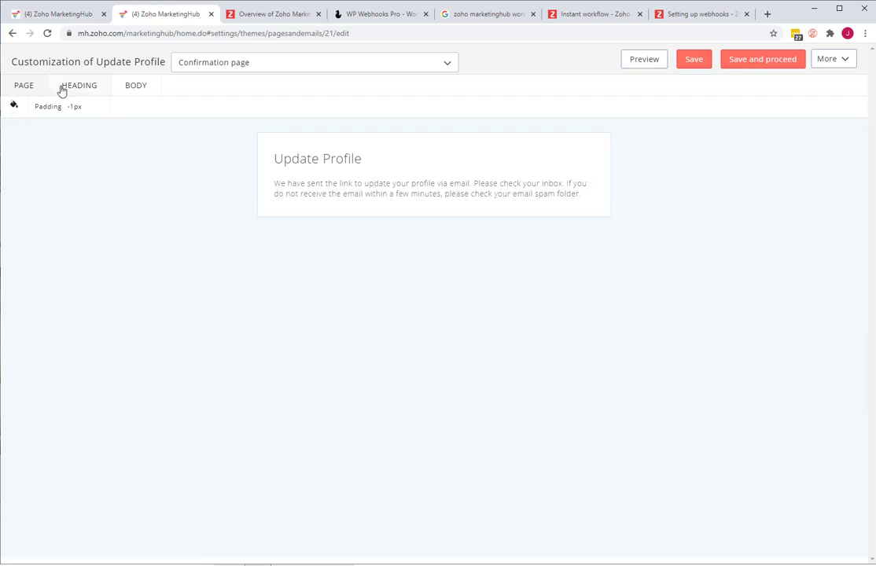
left_click(69, 89)
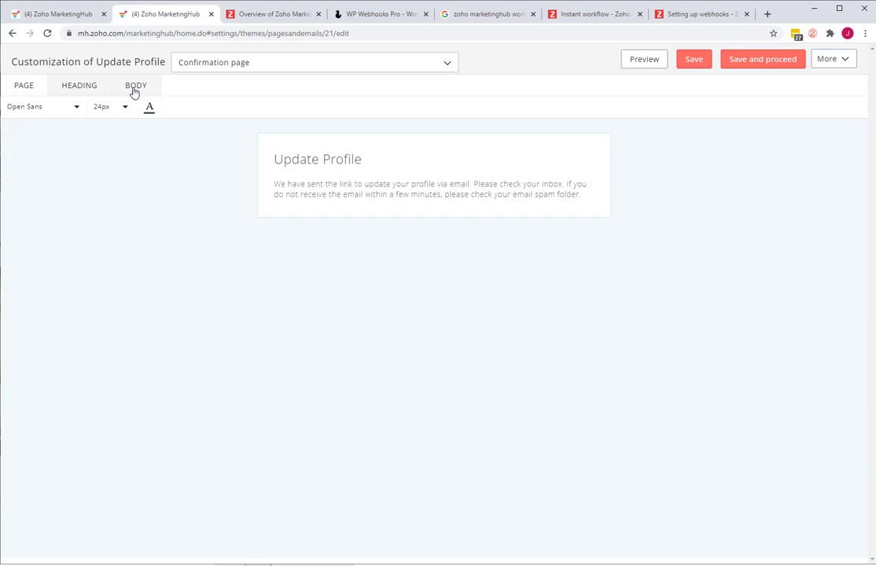
left_click(38, 88)
left_click(84, 89)
left_click(834, 69)
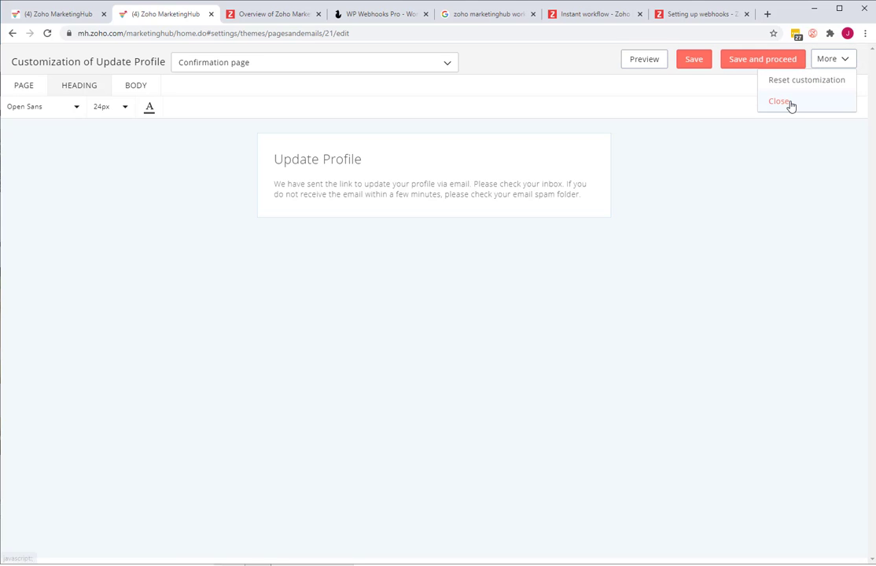
left_click(790, 103)
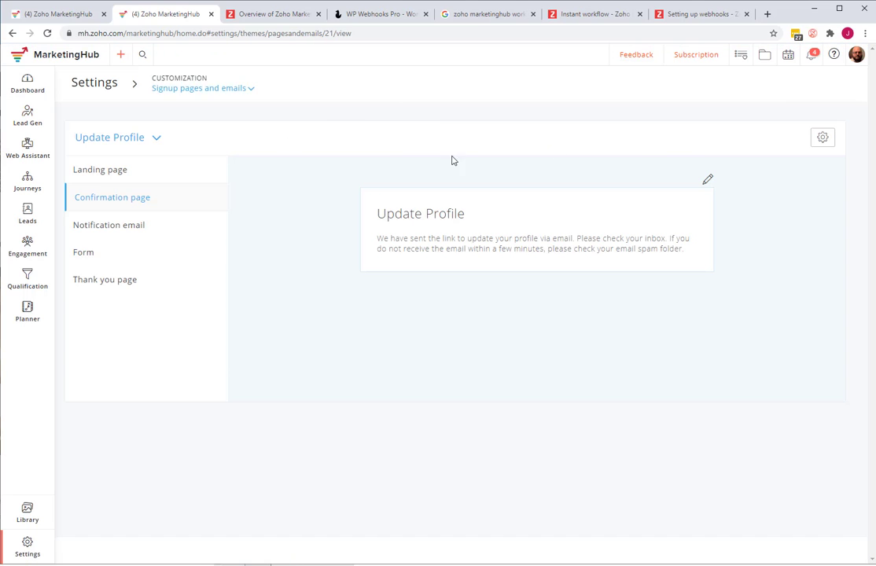
- Examine the Update Profile notification email's sender details, message content and first-name merge tag, rechecking the landing page in between
left_click(92, 228)
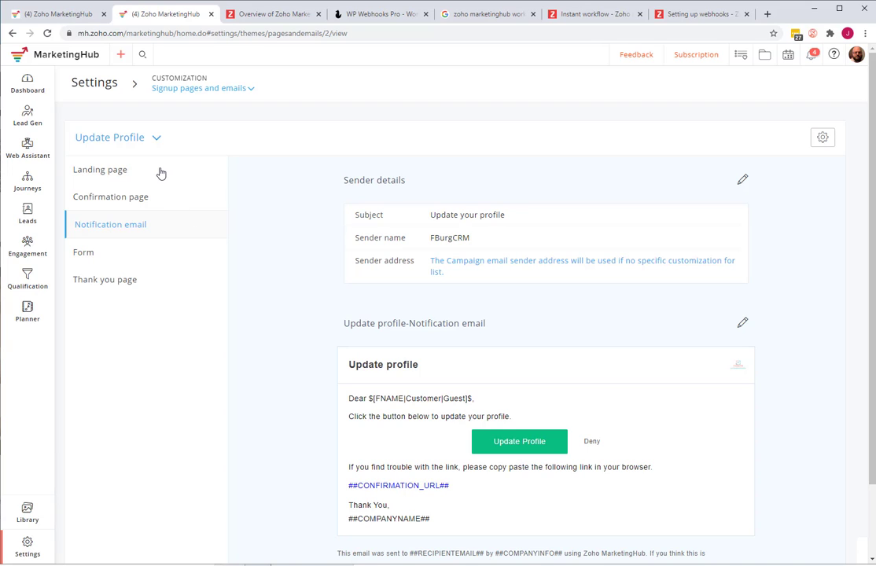
left_click(89, 176)
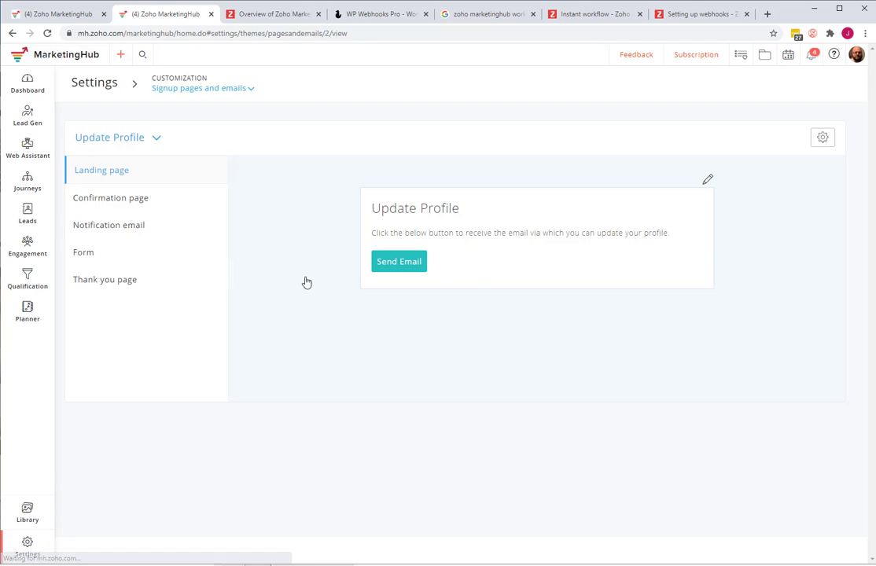
left_click(157, 228)
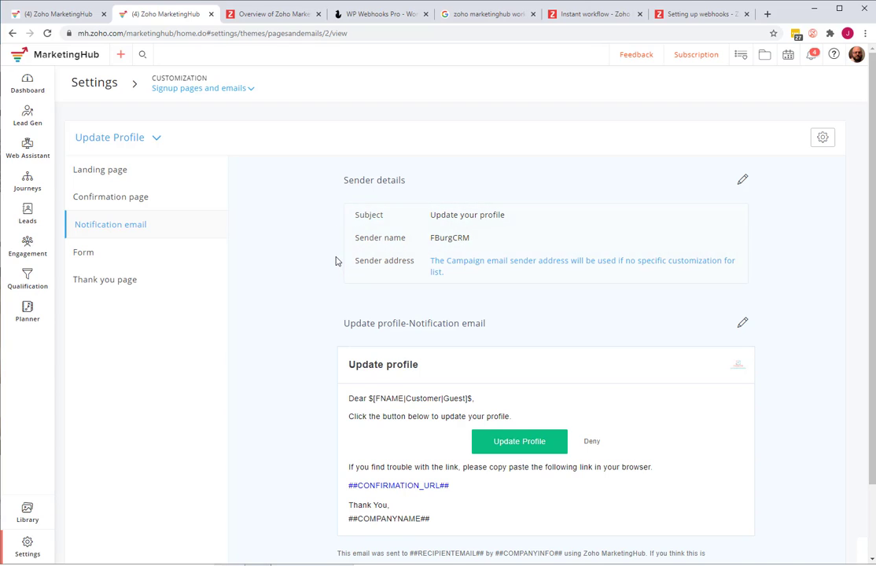
scroll(337, 260, "down", 1)
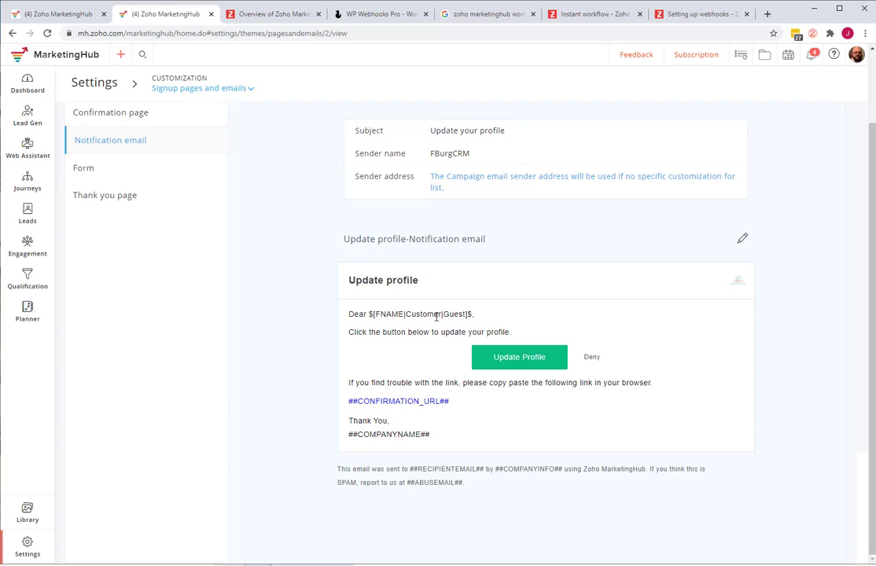
left_click_drag(468, 314, 368, 315)
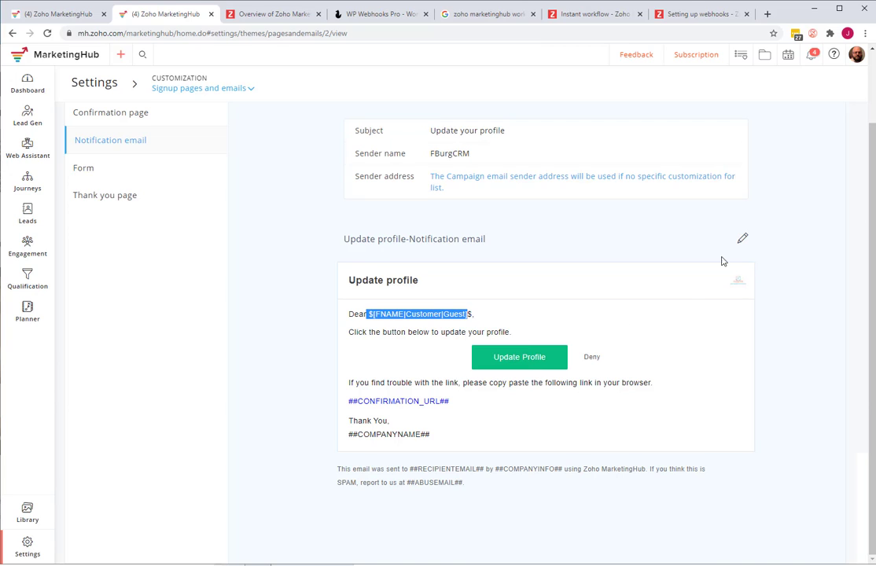
- Open the Update Profile notification email for editing and examine the merge tags for the lead's email address, first name and last name
left_click(743, 245)
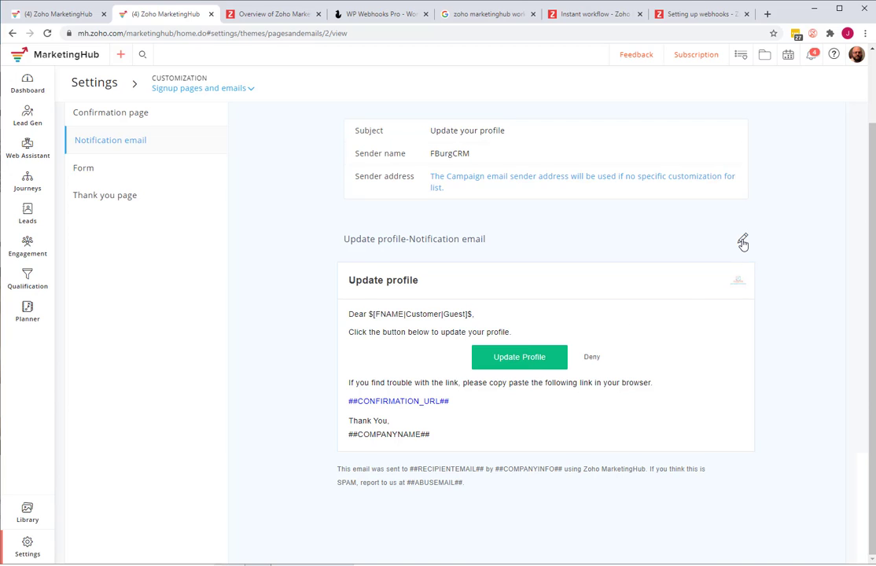
left_click(742, 245)
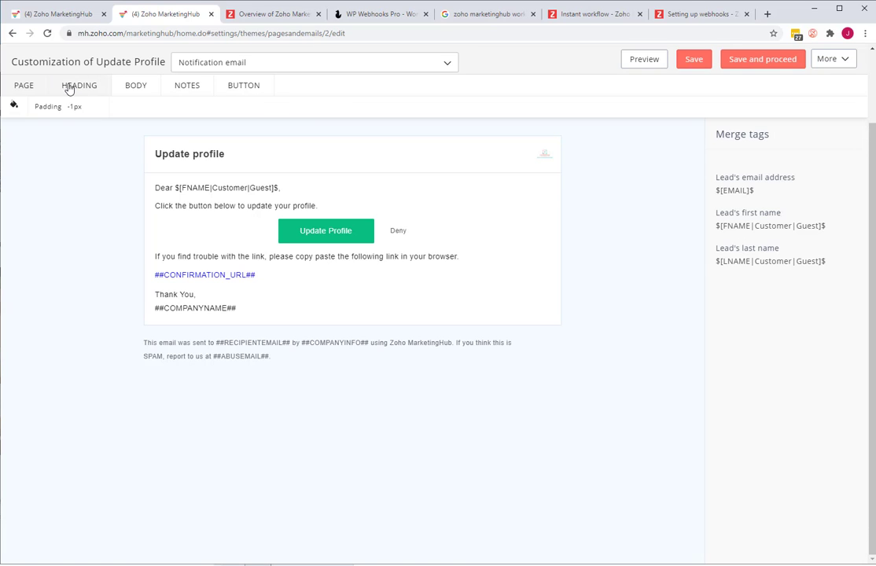
left_click(19, 89)
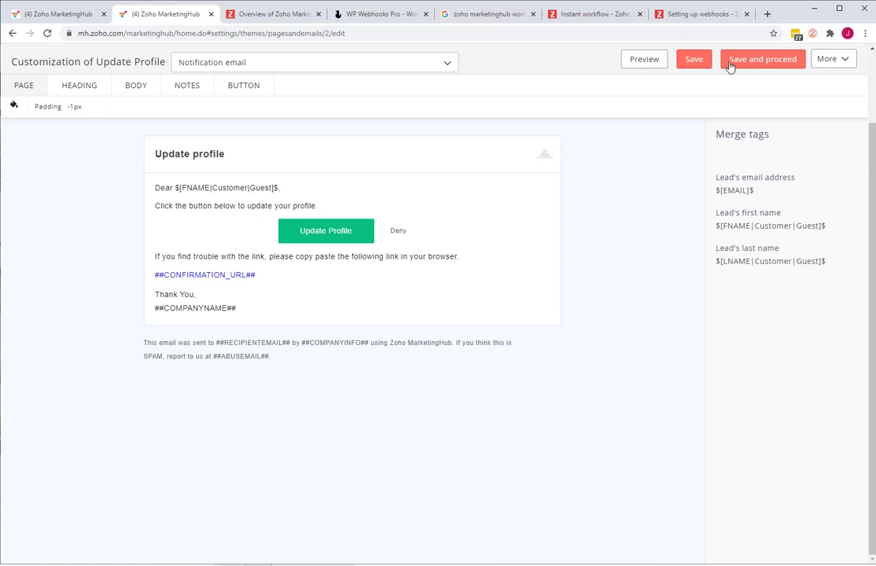
left_click(838, 61)
left_click(686, 130)
left_click(838, 227)
left_click(837, 262)
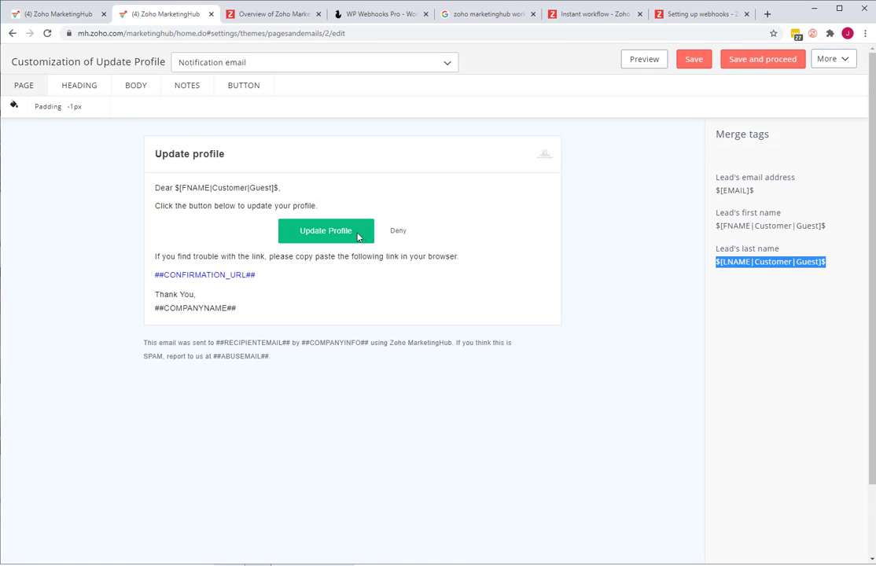
- Examine the notification email's heading and body style options, and set the Update Profile button's background color to teal #28bebd
left_click(82, 88)
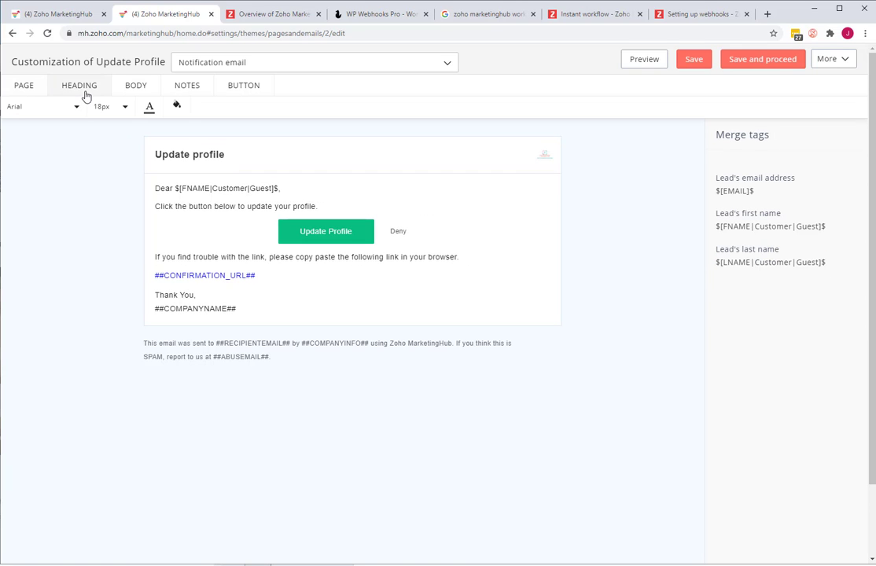
left_click(133, 86)
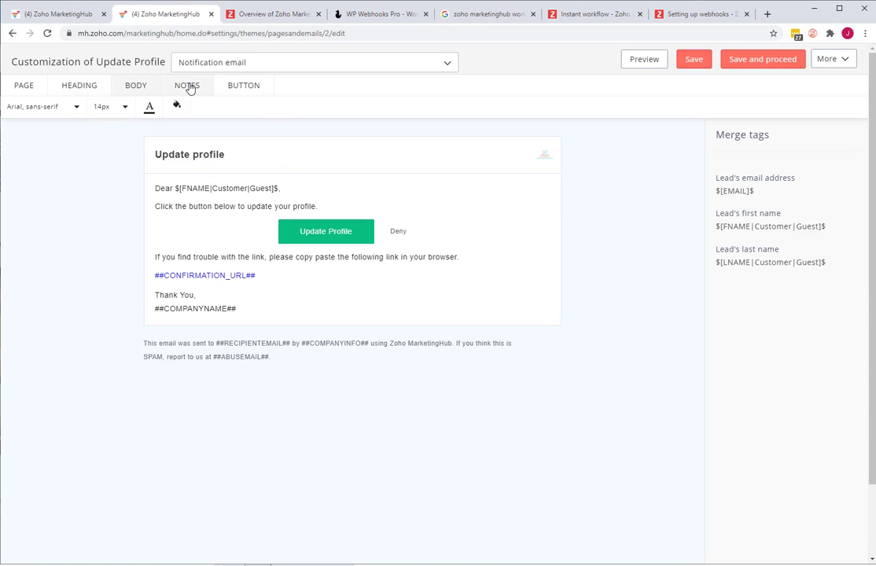
left_click(245, 88)
left_click(171, 106)
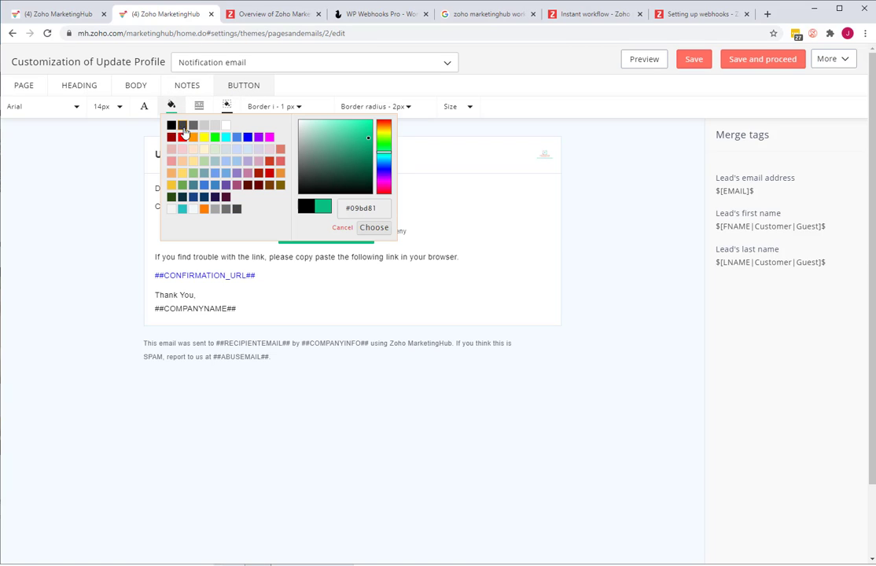
left_click(183, 209)
left_click(366, 228)
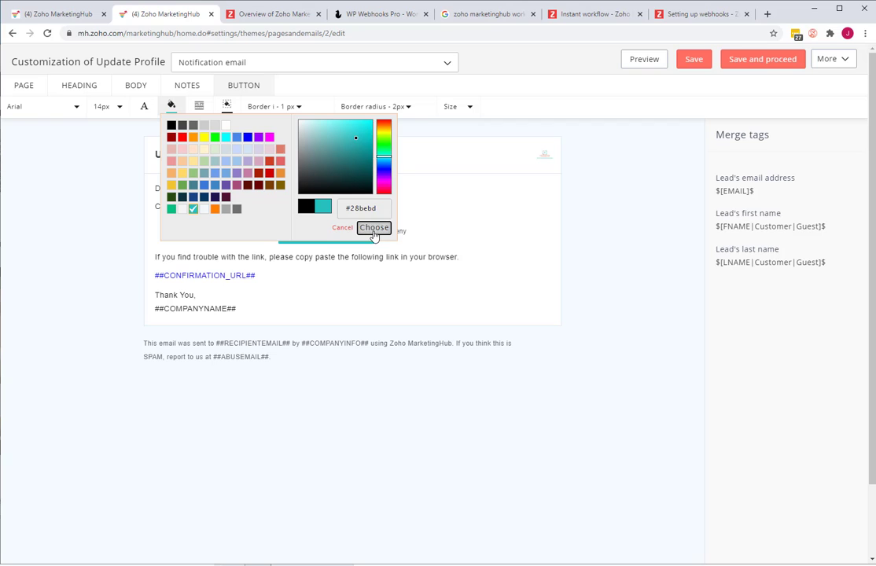
- Set the Update Profile button's background color to red #ff0000, preview the notification email and close the preview
left_click(171, 106)
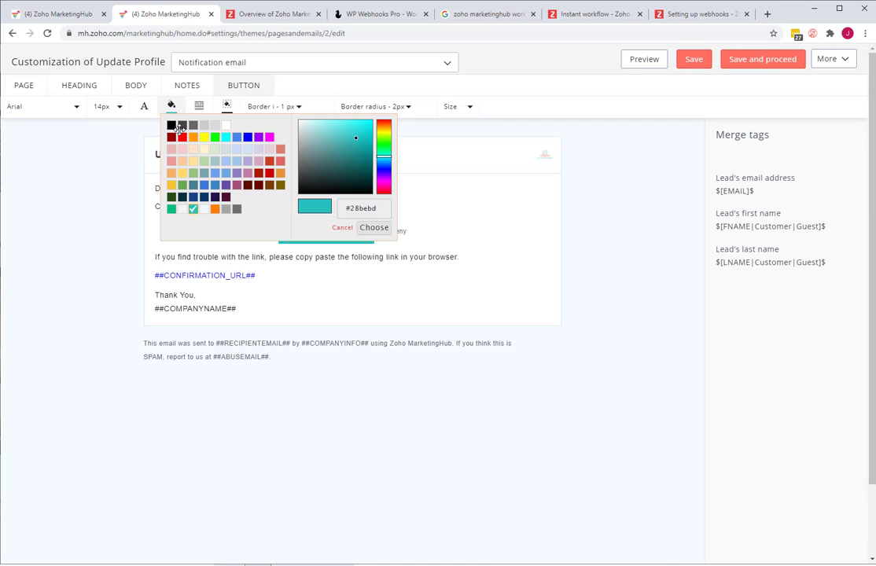
left_click(183, 139)
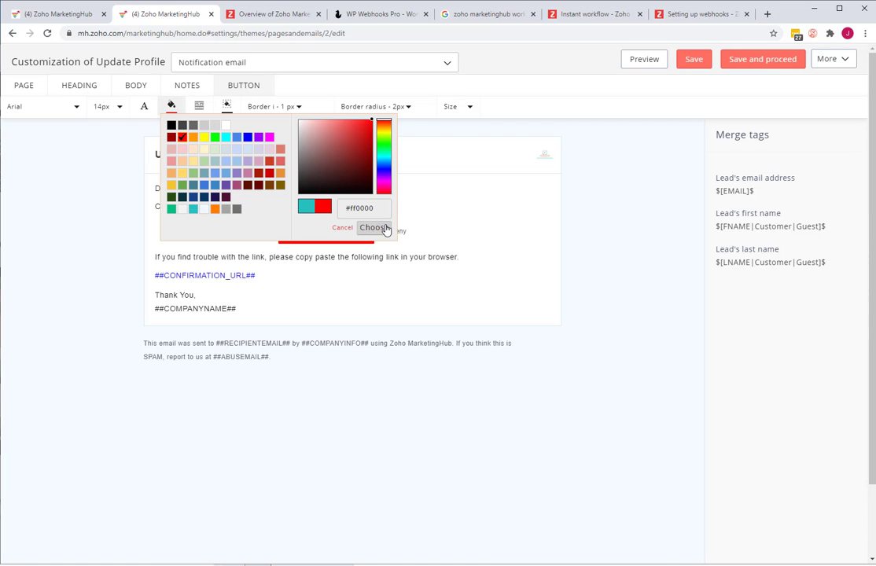
left_click(372, 227)
left_click(168, 189)
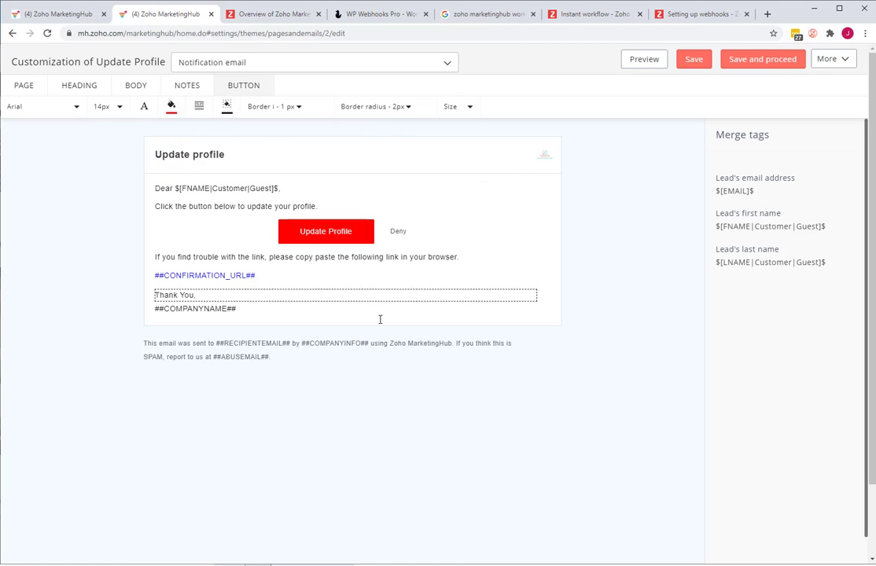
left_click(643, 60)
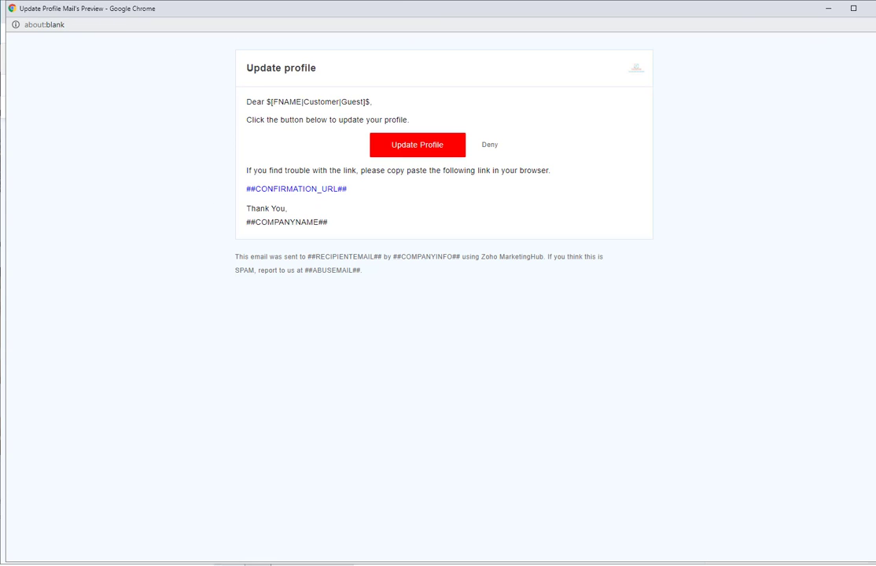
left_click(874, 8)
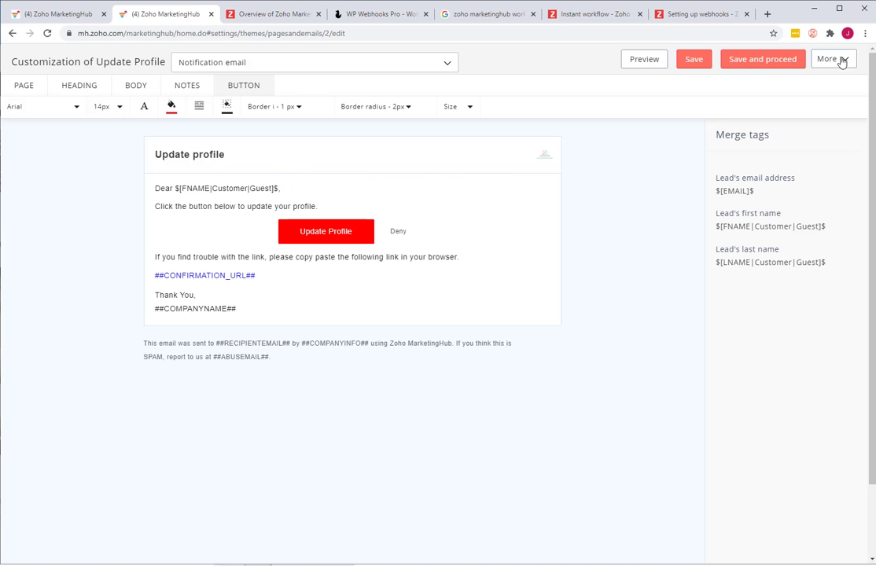
- Close the notification email editor without saving the changes and reload the page
left_click(832, 59)
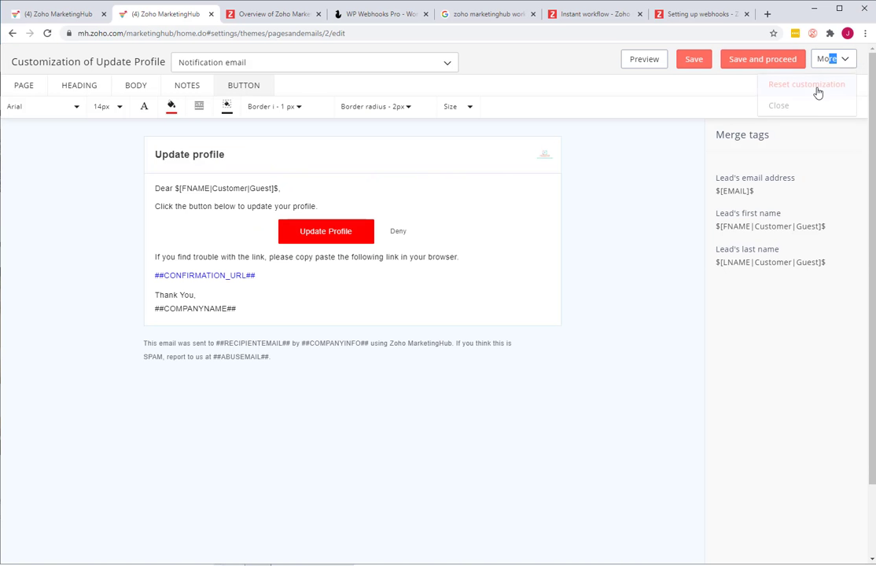
left_click(779, 103)
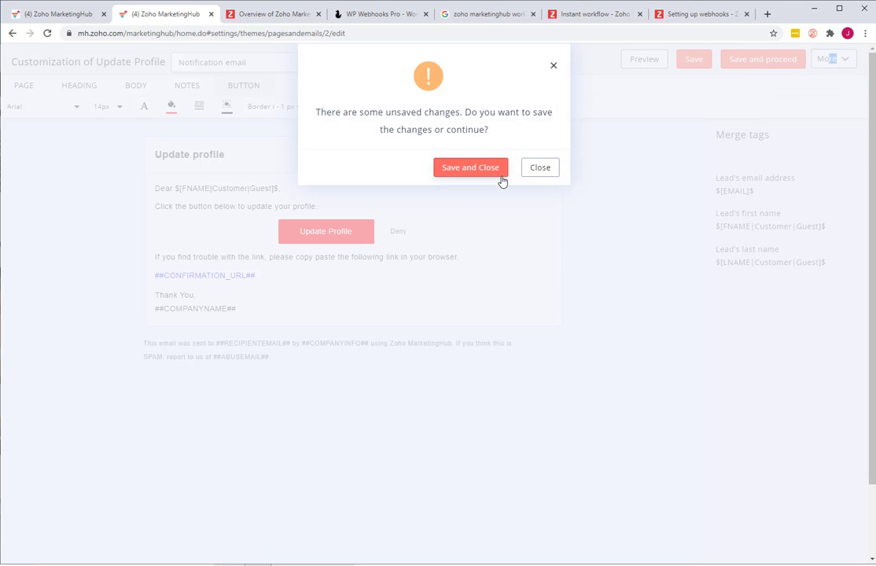
left_click(539, 168)
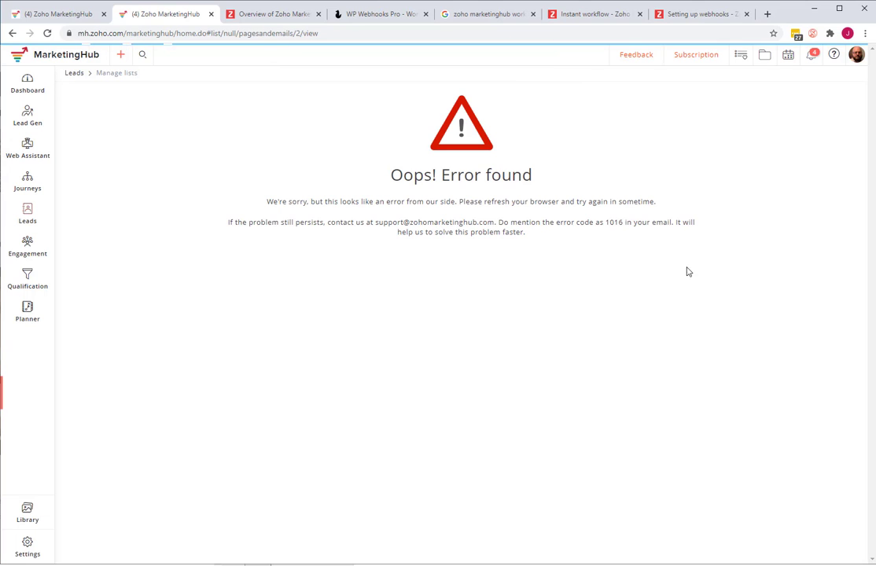
left_click(48, 34)
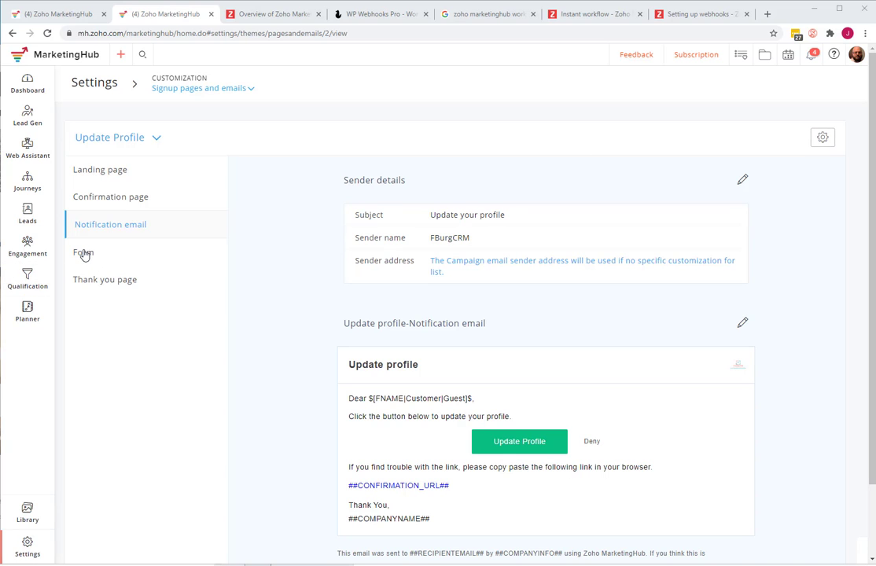
- Review the mail settings for footer notes, logo and character encoding, and examine the fields and links of the Update Profile form
left_click(814, 139)
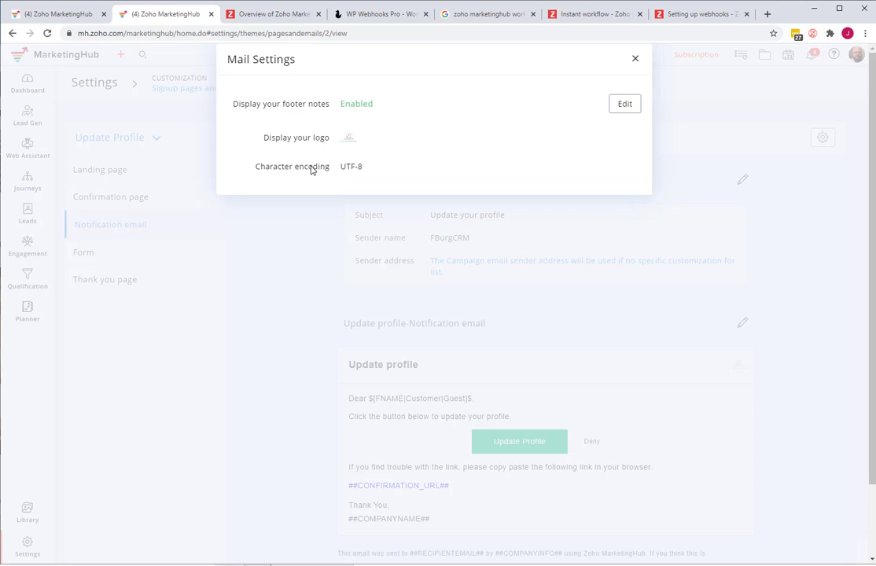
left_click(636, 59)
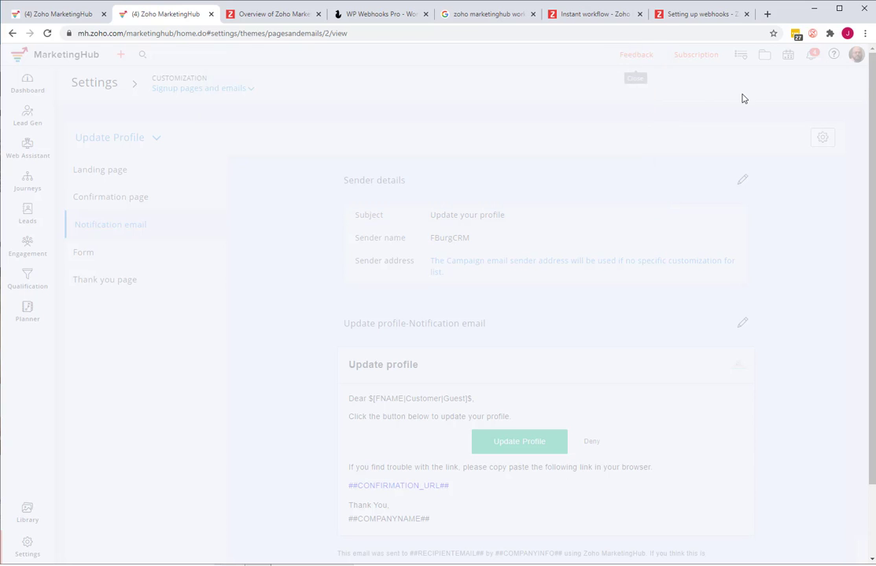
left_click(144, 253)
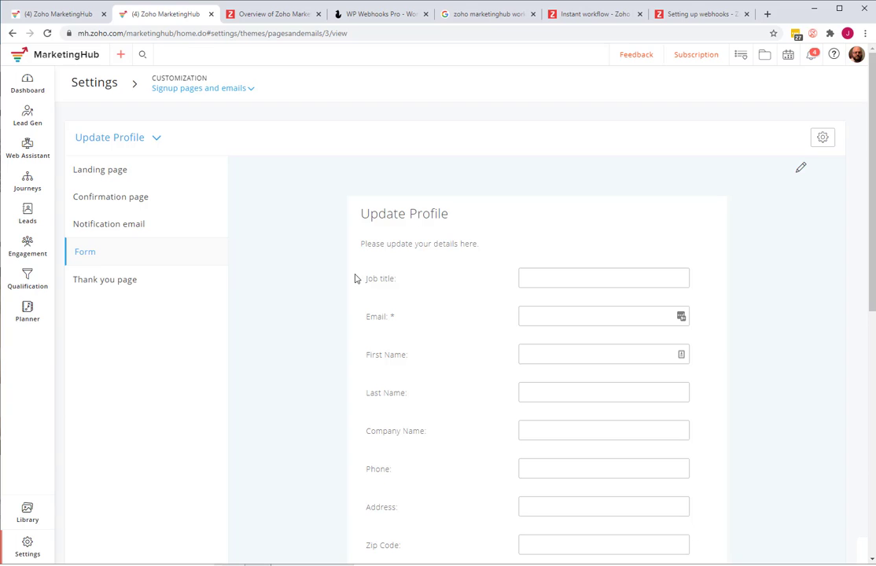
scroll(467, 255, "down", 4)
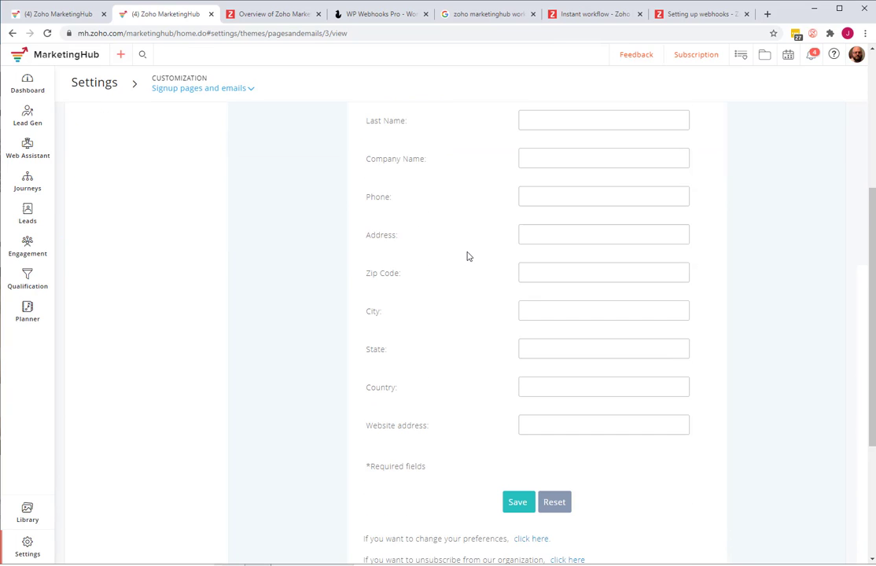
scroll(403, 256, "up", 4)
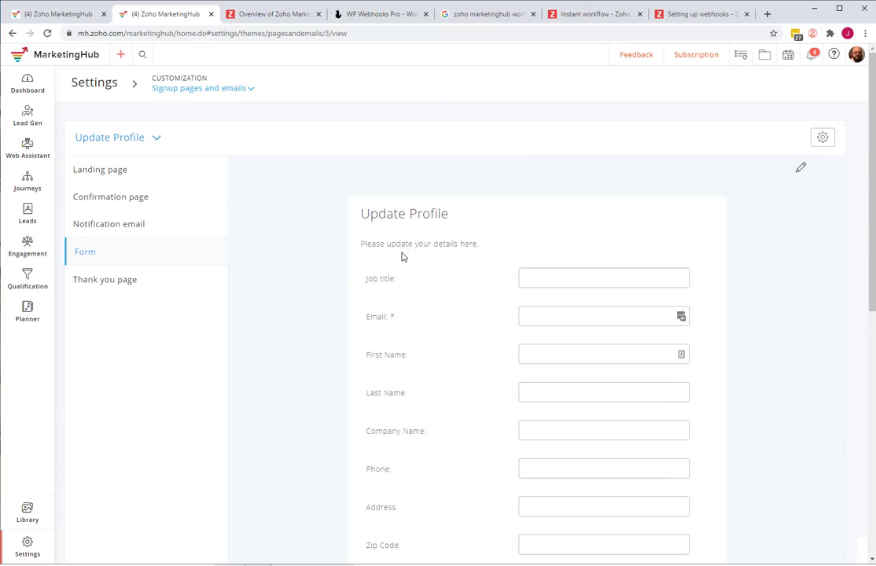
scroll(403, 256, "down", 2)
scroll(403, 257, "up", 2)
scroll(438, 252, "down", 5)
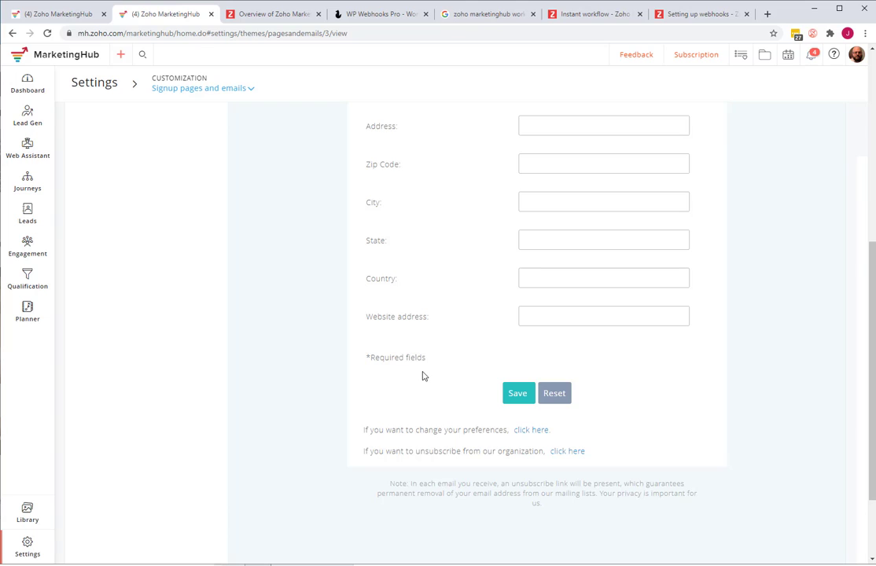
scroll(422, 376, "up", 5)
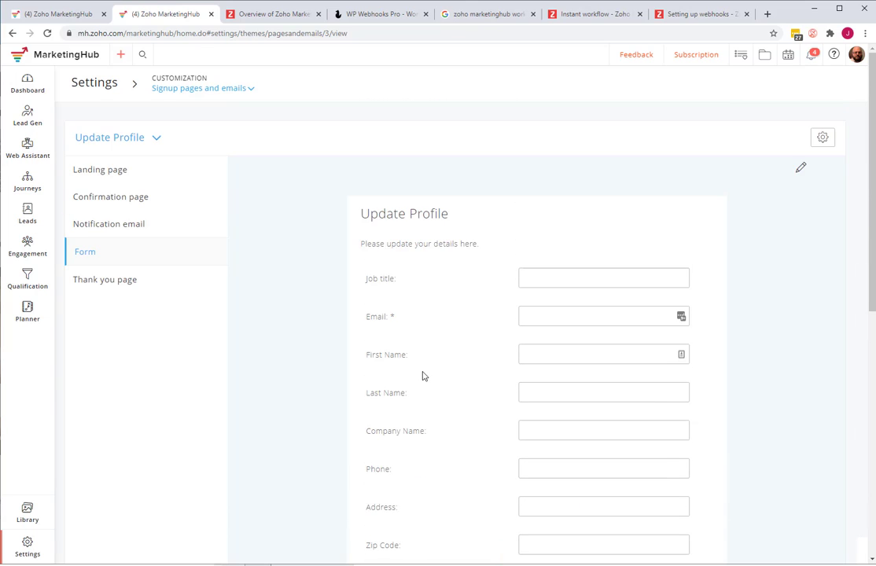
- Open the Update Profile form for editing, and replace its Job title field with the Department field above Email
left_click(800, 170)
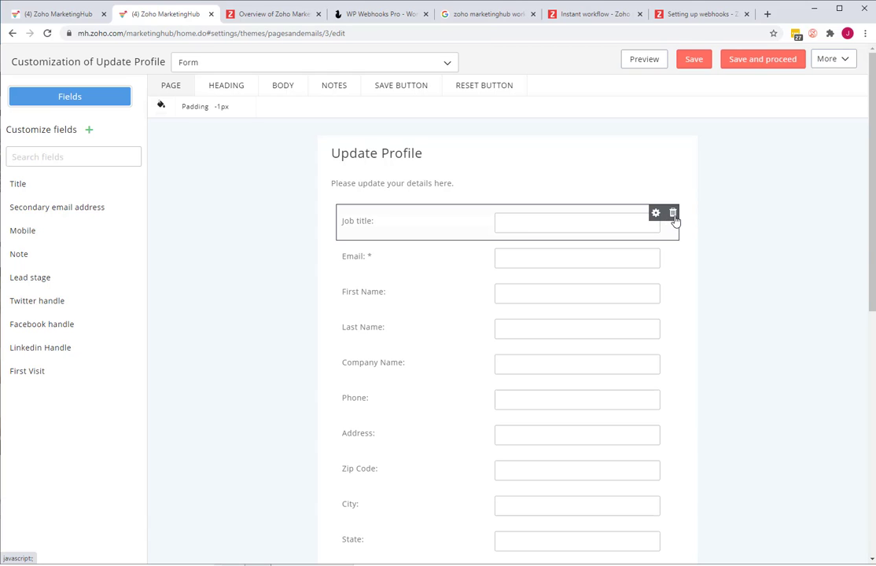
left_click(674, 218)
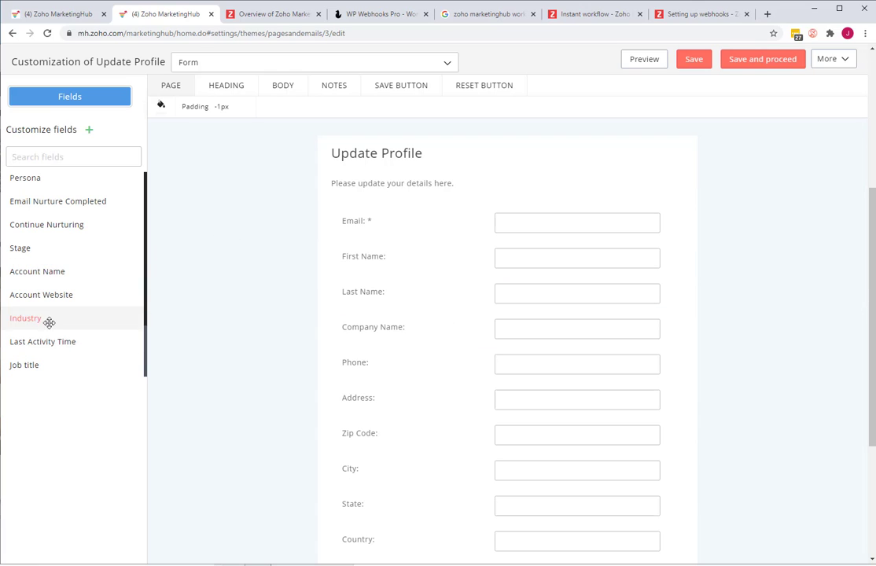
scroll(63, 224, "up", 3)
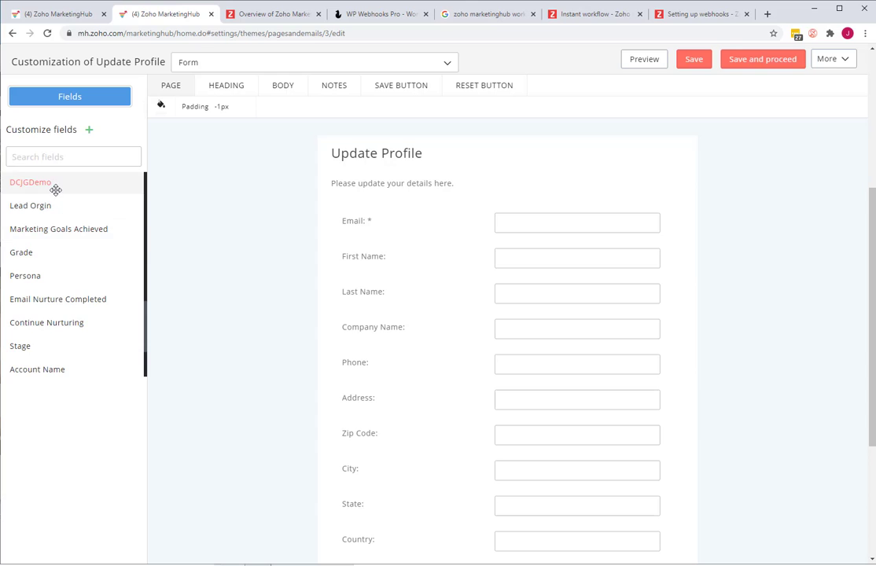
scroll(54, 191, "up", 4)
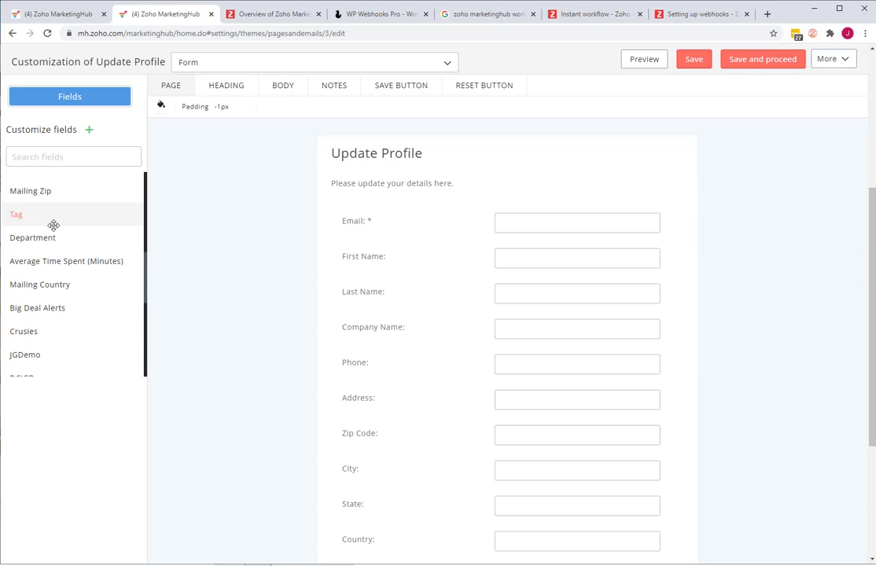
scroll(54, 265, "up", 4)
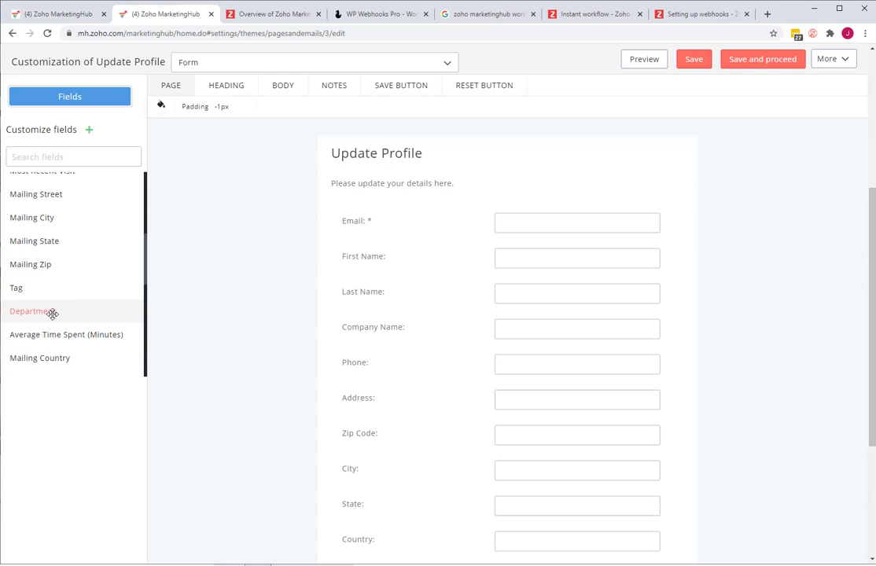
scroll(72, 288, "up", 1)
scroll(72, 288, "down", 1)
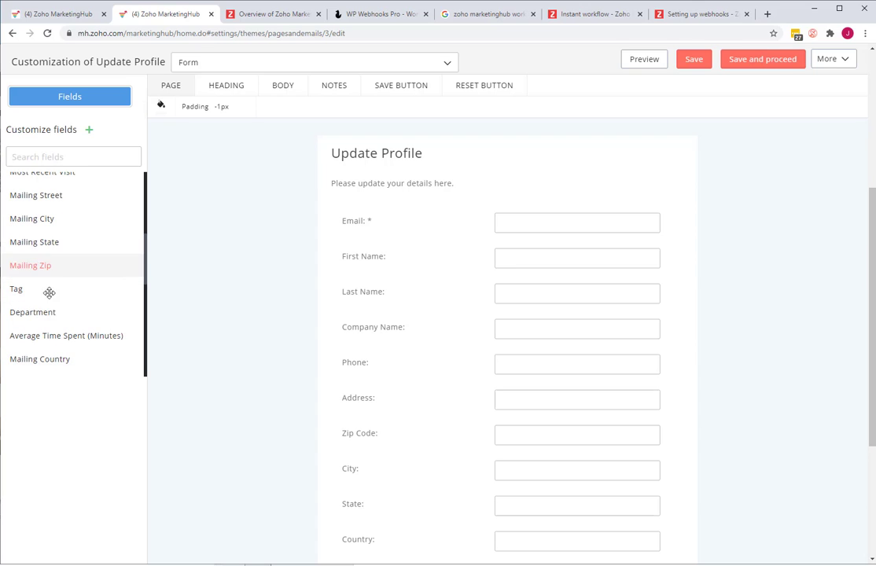
left_click_drag(56, 312, 532, 212)
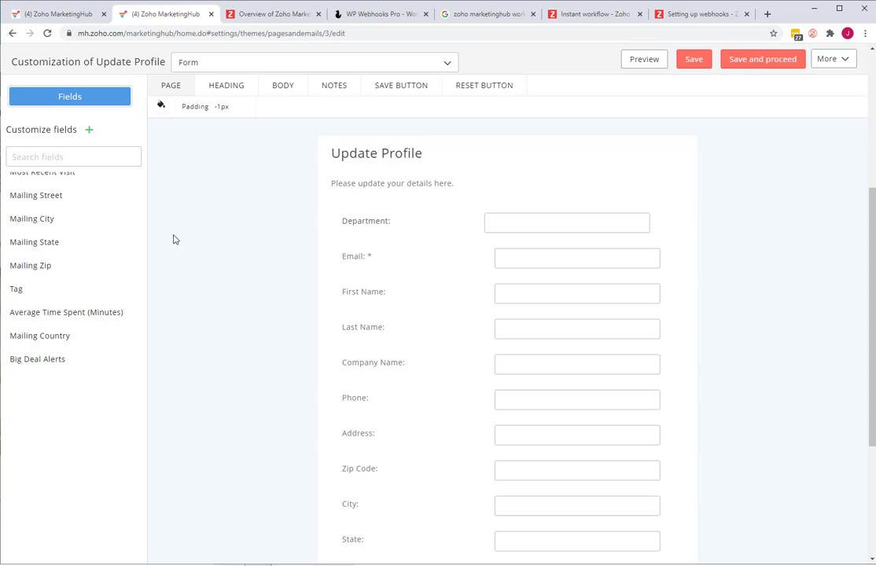
- Preview the edited Update Profile form, examine its buttons, preference and unsubscribe links and privacy note, and close the preview
scroll(189, 233, "down", 1)
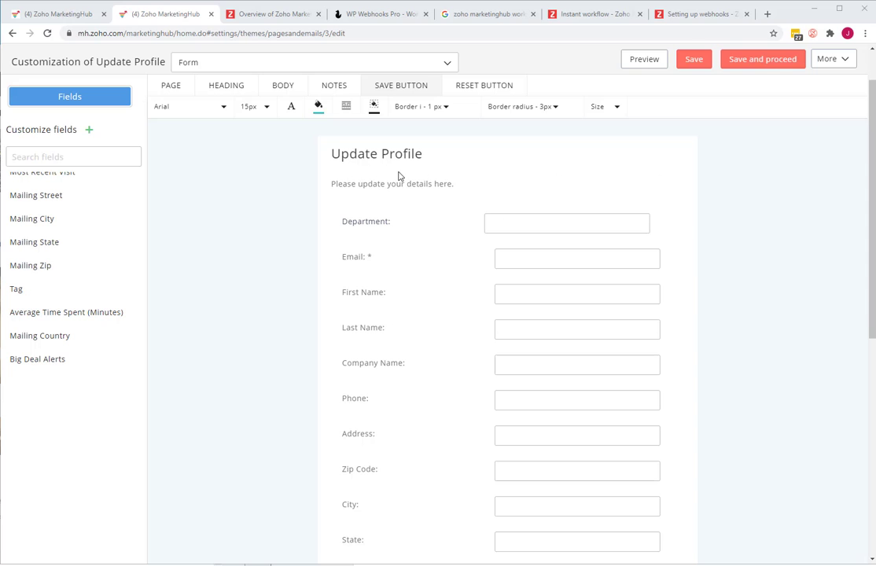
left_click(639, 61)
scroll(243, 212, "down", 4)
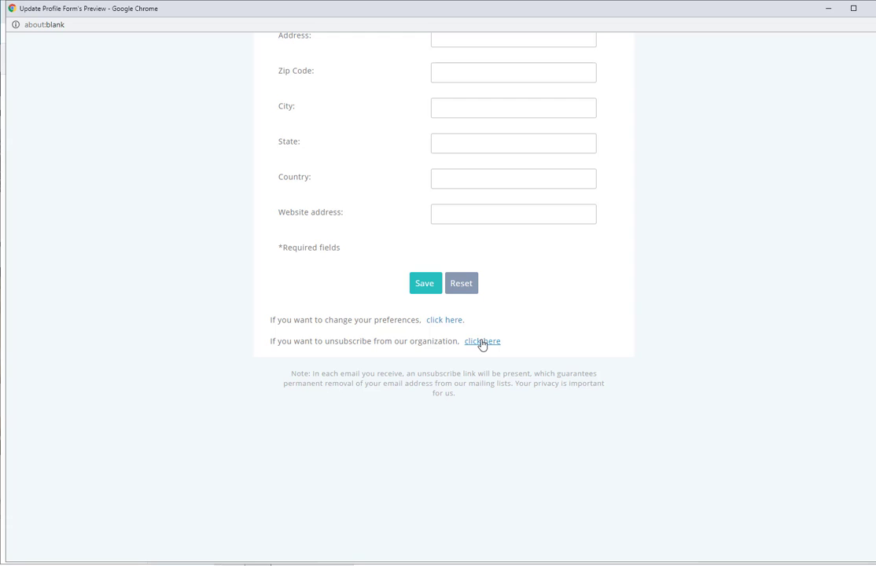
left_click_drag(352, 375, 450, 395)
left_click(396, 375)
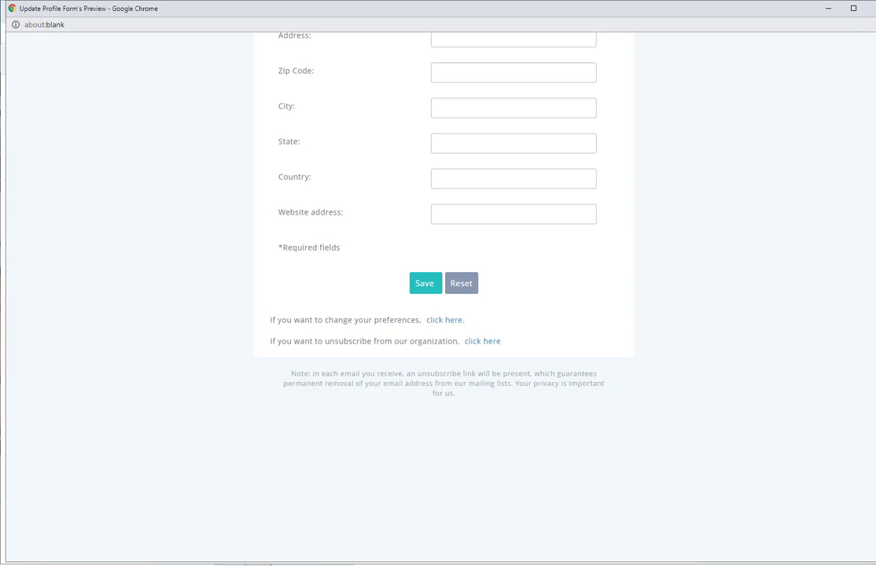
left_click(873, 9)
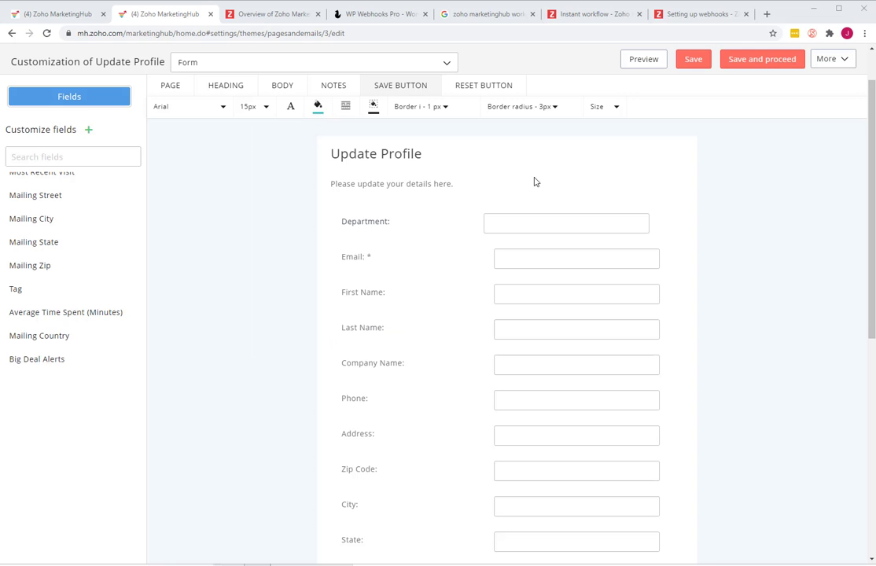
- Examine the form's style options for the notes, the save button and the reset button
left_click(340, 90)
left_click(391, 84)
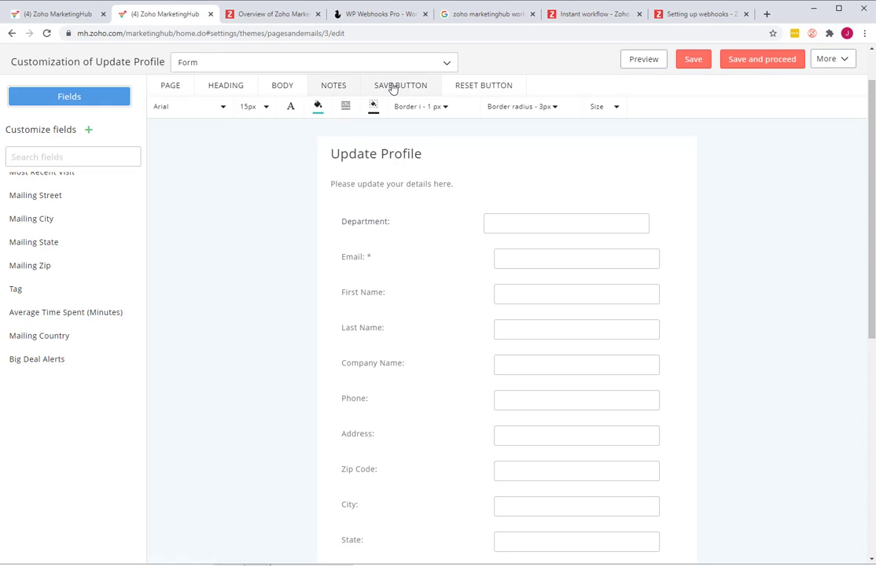
left_click(462, 89)
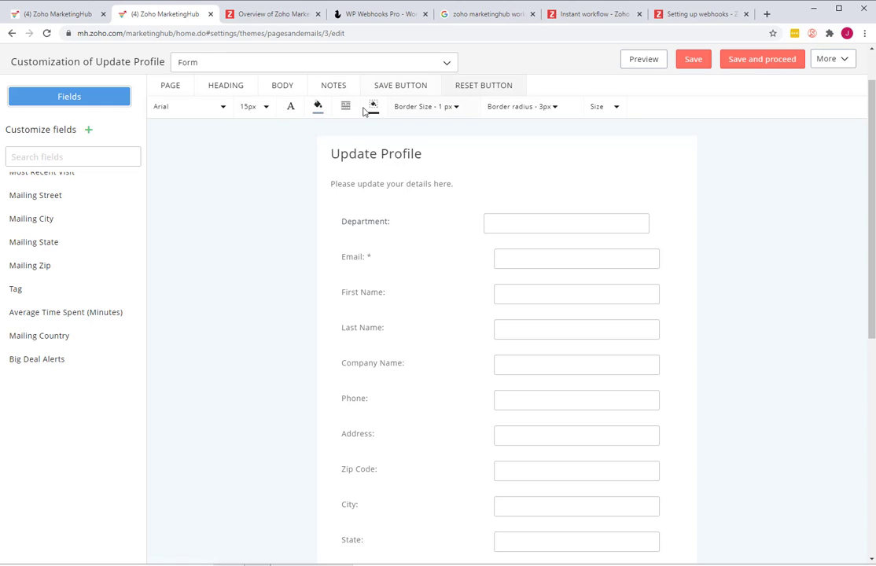
- Close the Update Profile form editor without saving the edits
left_click(831, 59)
left_click(815, 109)
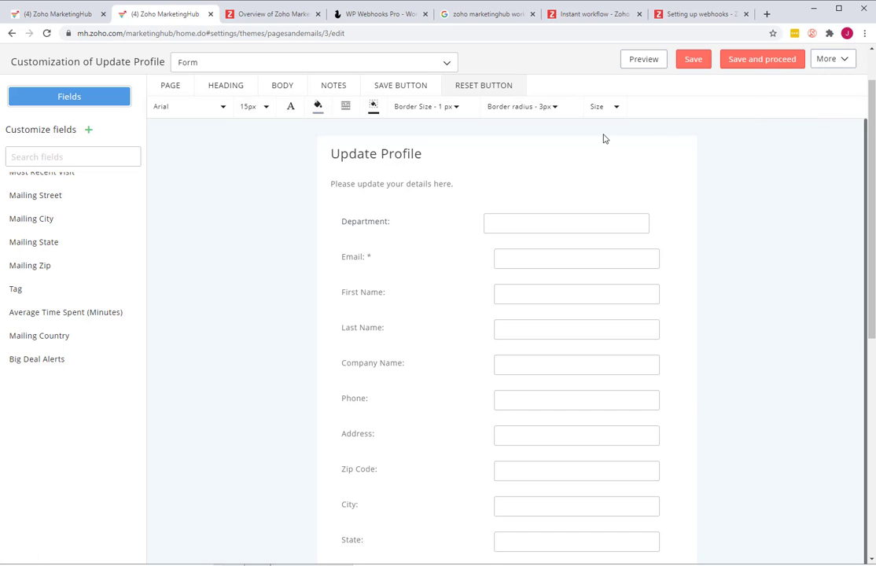
left_click(836, 63)
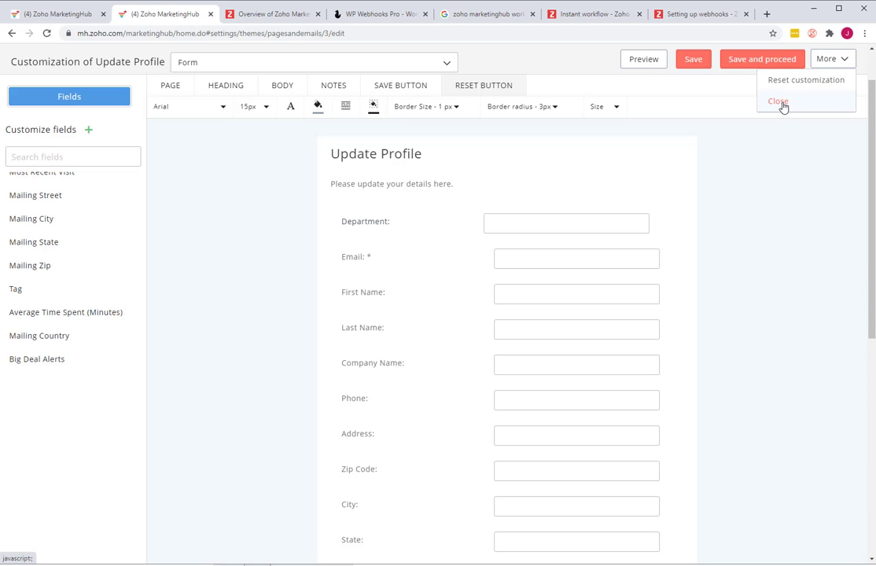
left_click(780, 102)
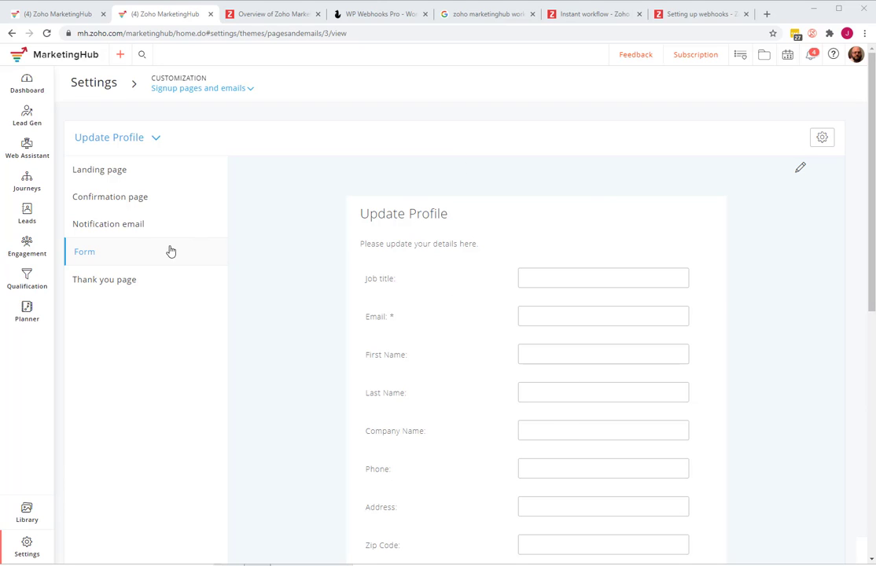
- Open the Update Profile's Thank you page for editing, examine its content, and close the editor without changes
left_click(105, 281)
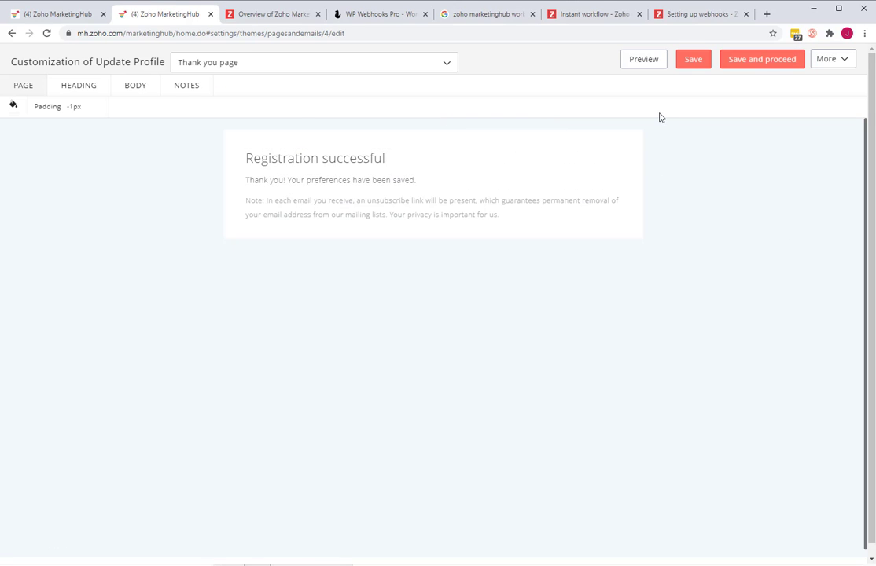
left_click(836, 61)
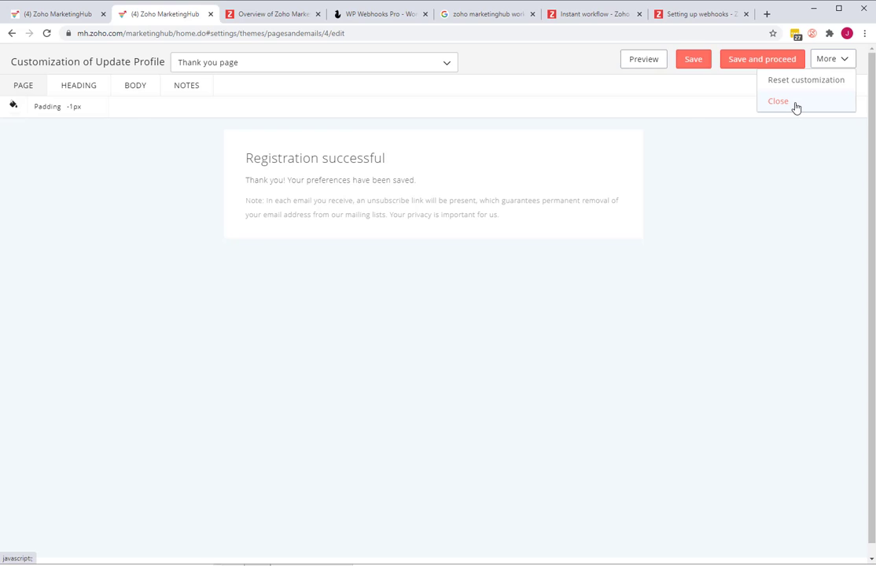
left_click(796, 108)
left_click(539, 168)
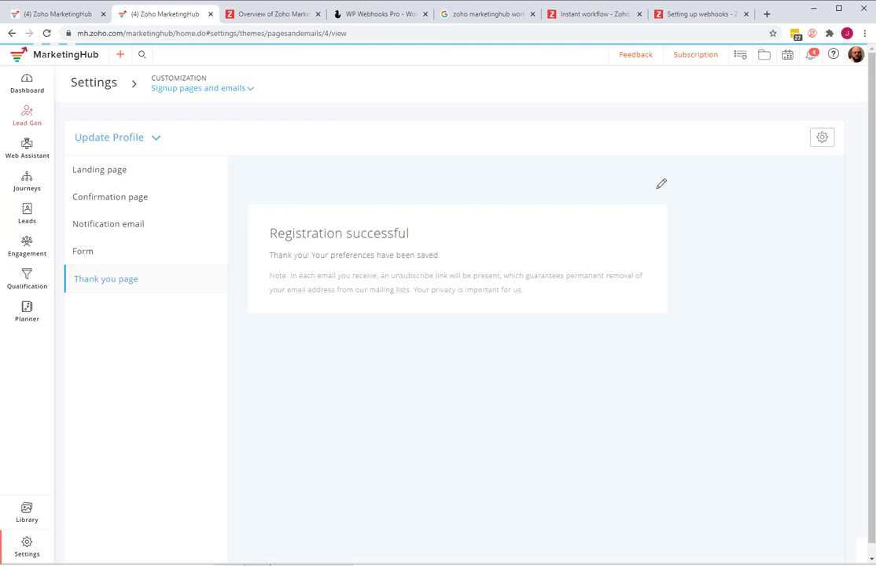
- Open the custom fields settings and review the lead, account, product audience and product data fields
left_click(96, 83)
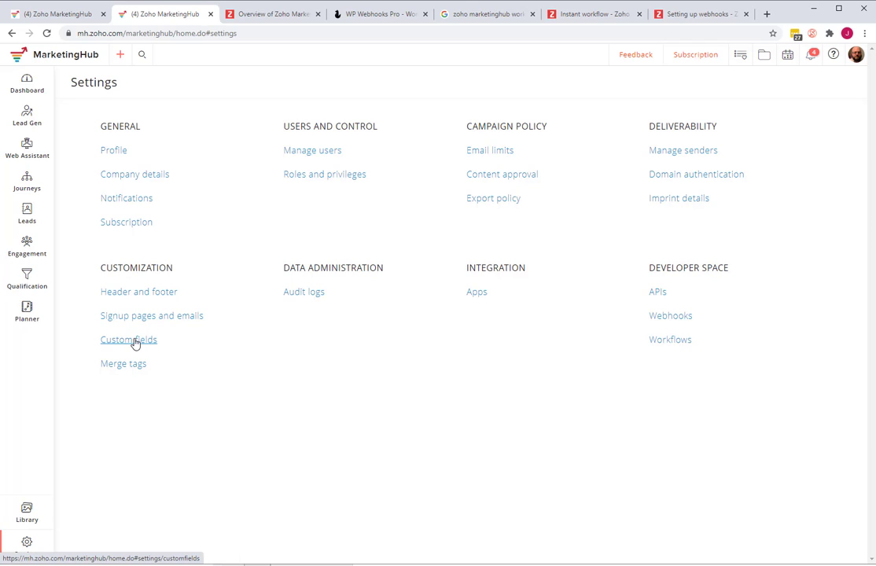
left_click(128, 340)
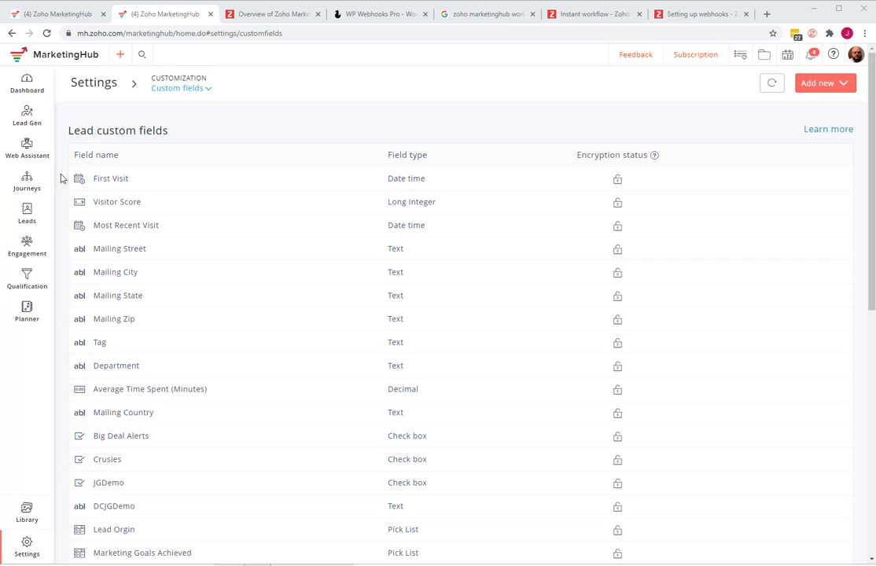
scroll(216, 258, "down", 4)
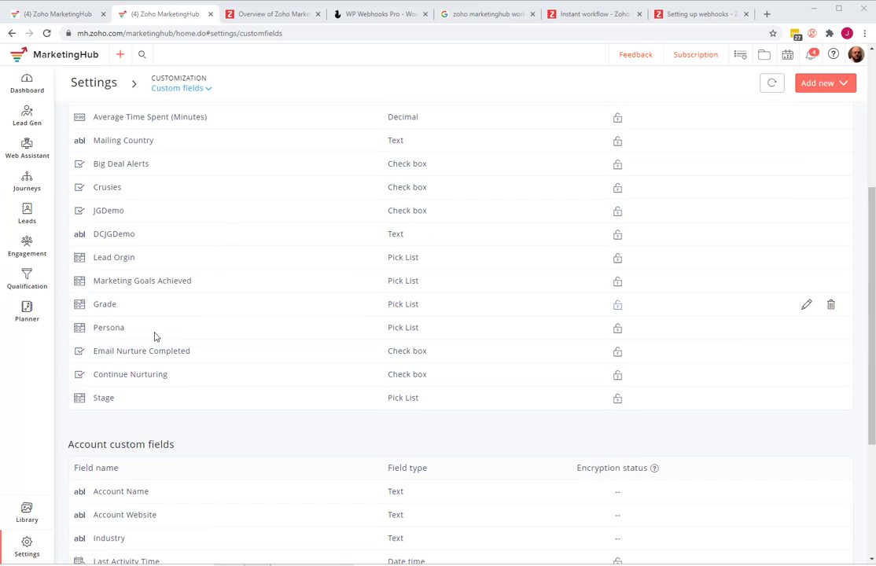
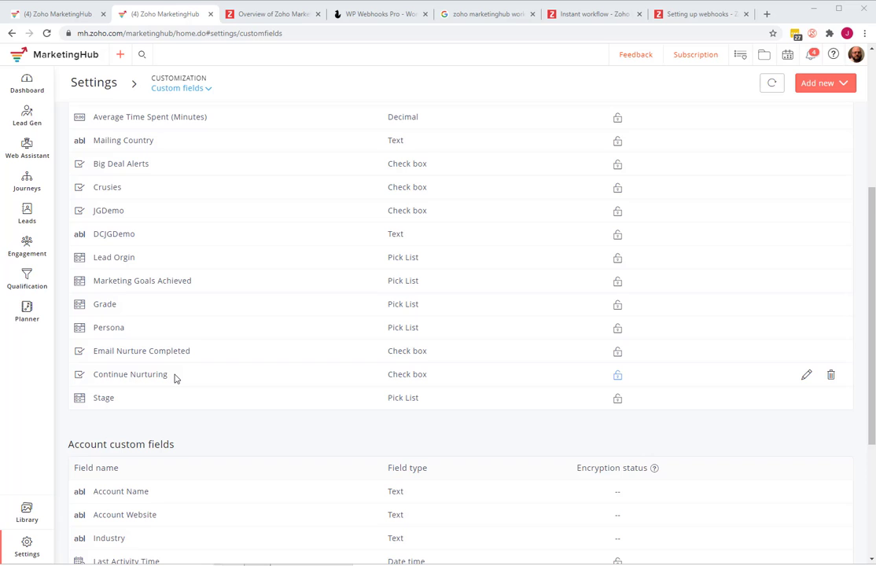
scroll(174, 378, "down", 3)
scroll(150, 256, "up", 6)
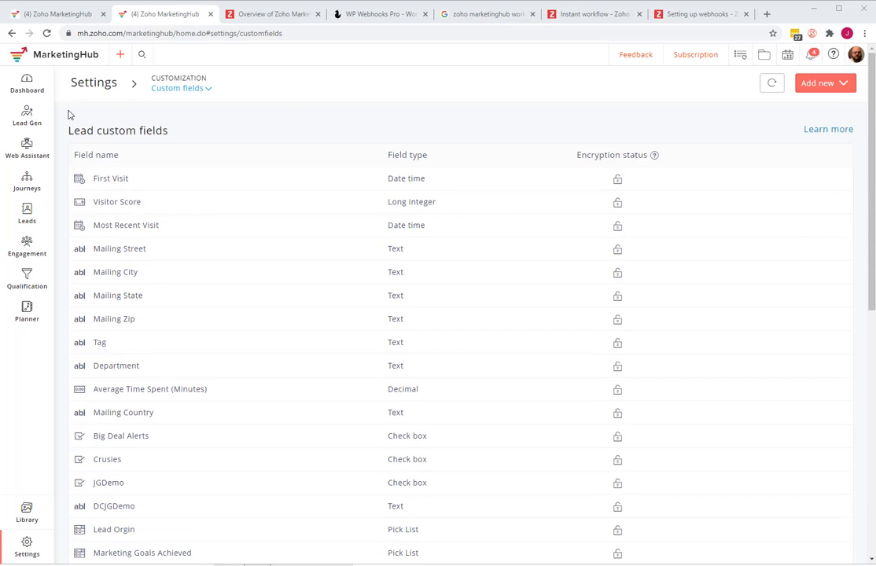
scroll(162, 176, "down", 6)
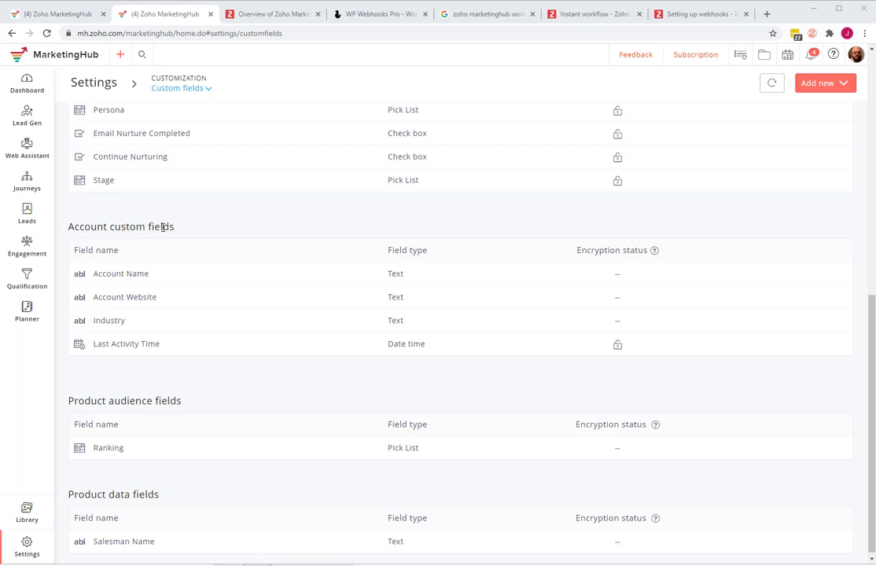
scroll(137, 342, "down", 1)
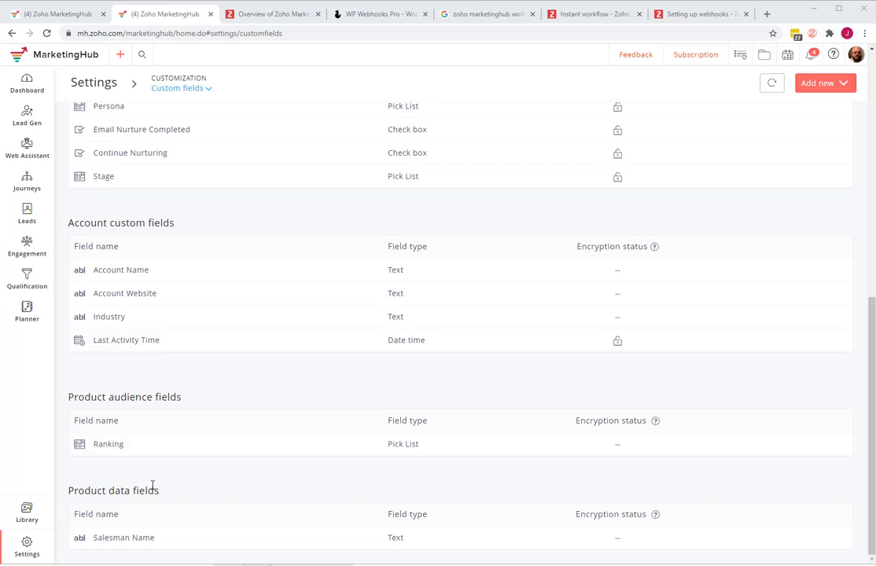
scroll(153, 485, "up", 10)
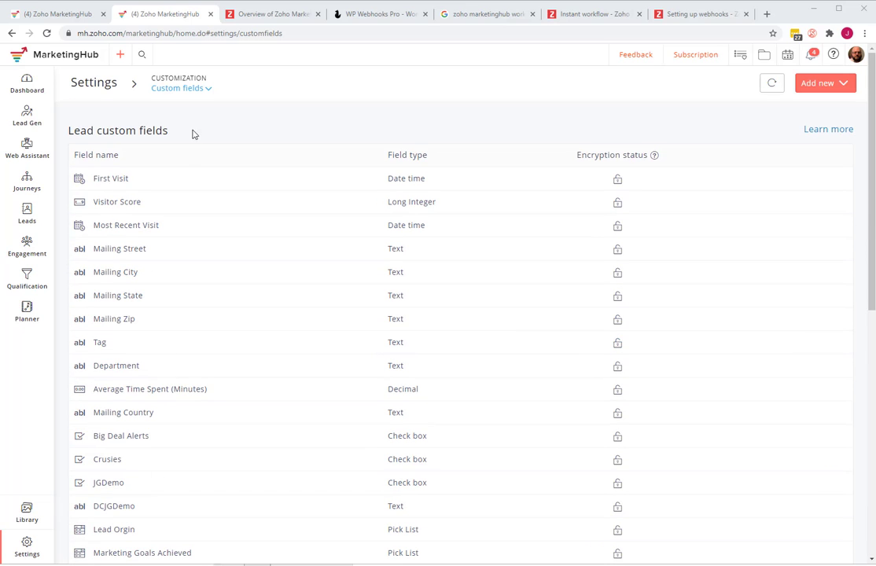
- Start a new lead custom field and examine the available field types and their options, from Integer and Email to Pick List and Percent
left_click(835, 92)
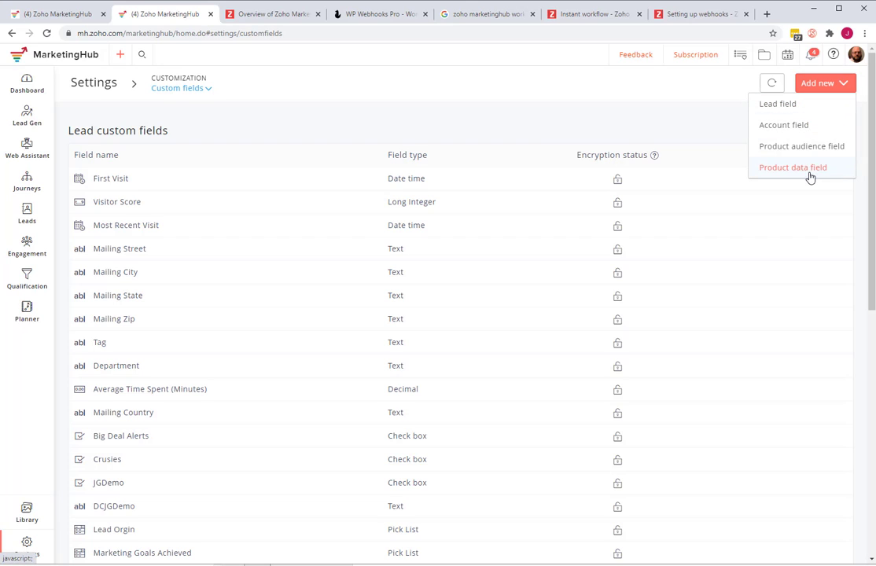
left_click(787, 108)
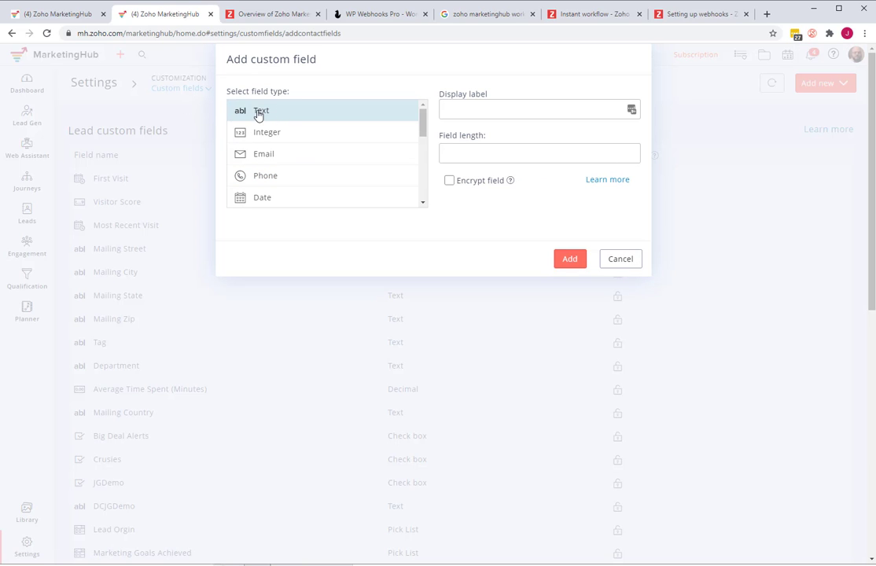
left_click(265, 135)
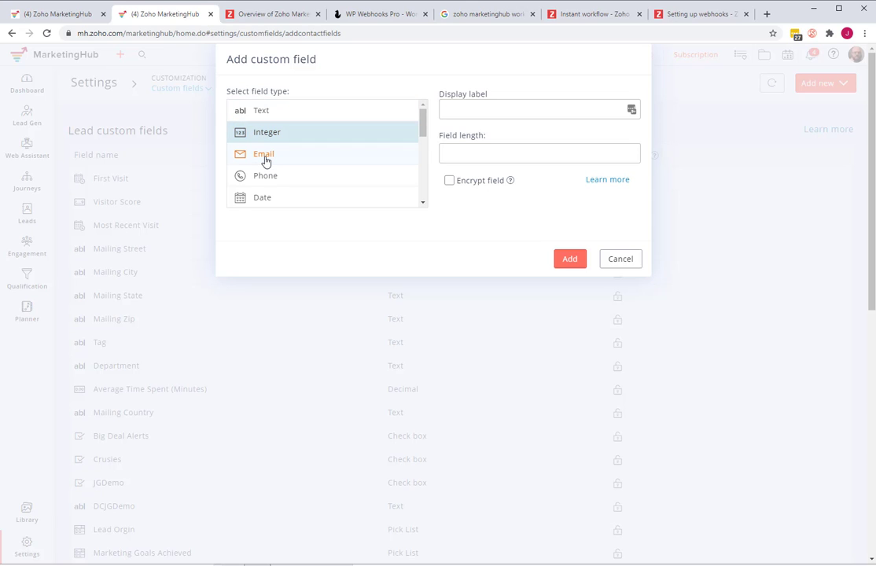
left_click(266, 160)
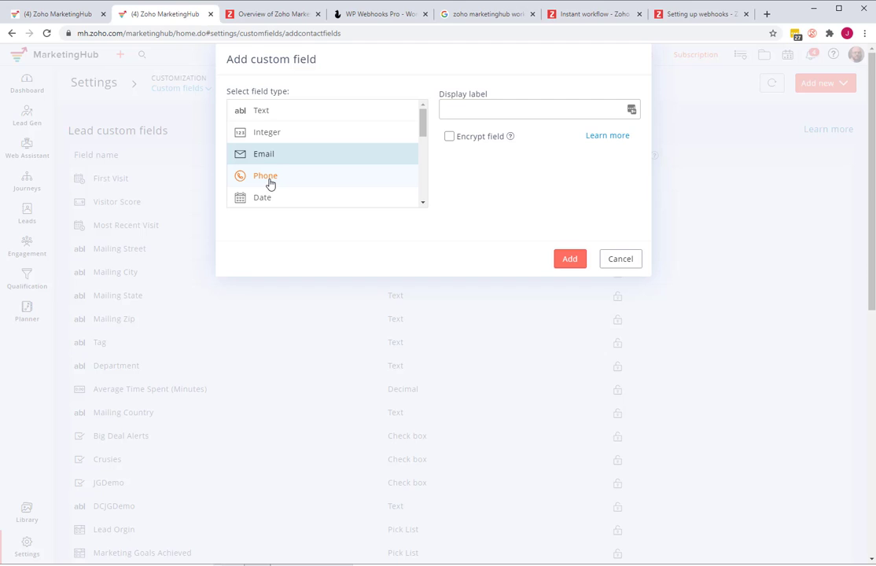
left_click(270, 181)
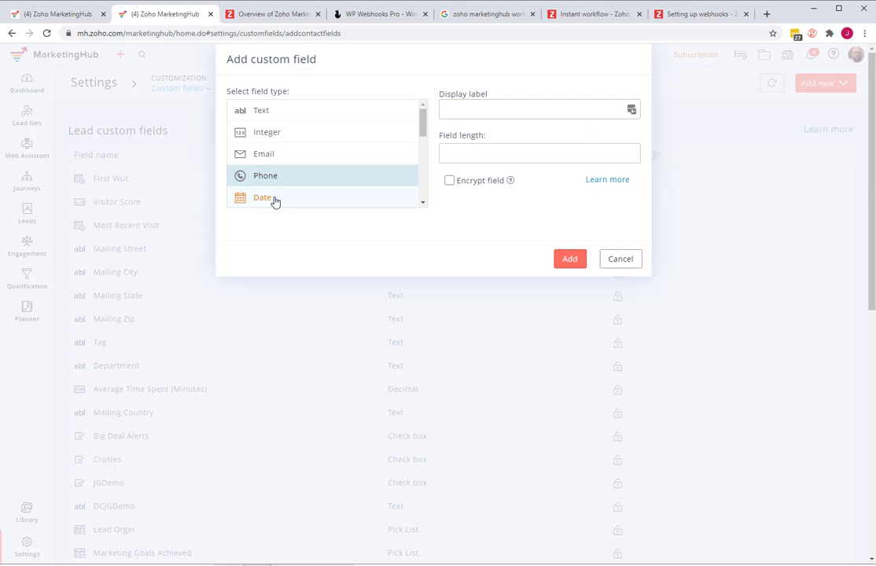
left_click(275, 200)
scroll(322, 170, "down", 2)
scroll(321, 161, "up", 2)
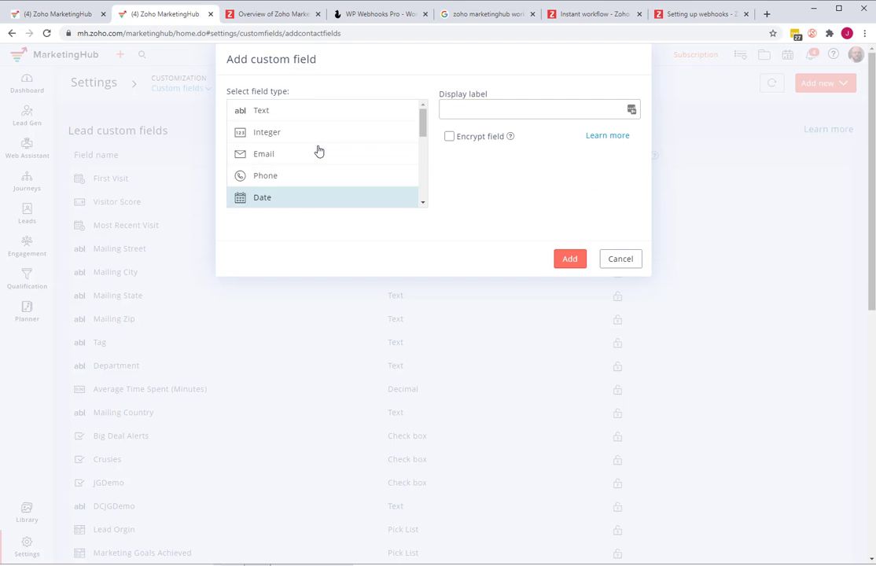
scroll(315, 153, "down", 3)
left_click(298, 156)
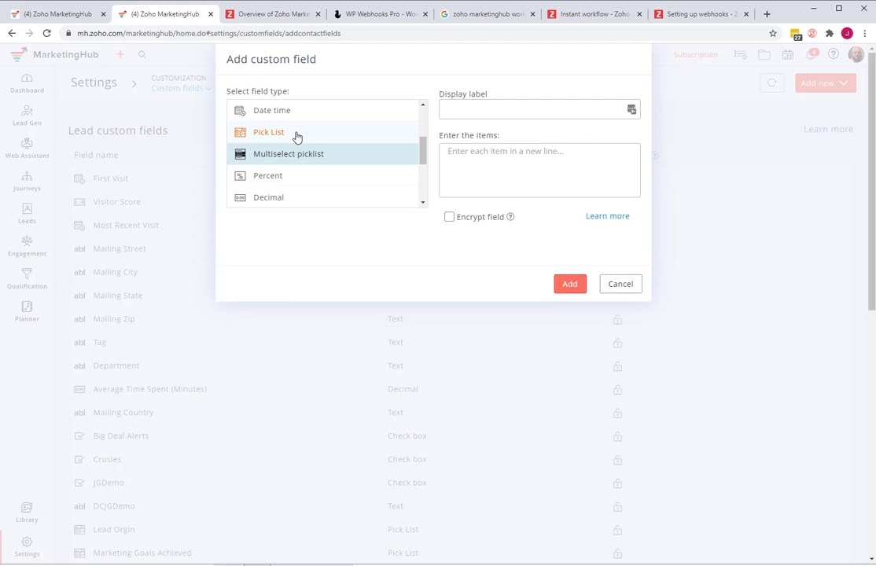
left_click(297, 137)
left_click(293, 177)
scroll(295, 181, "down", 3)
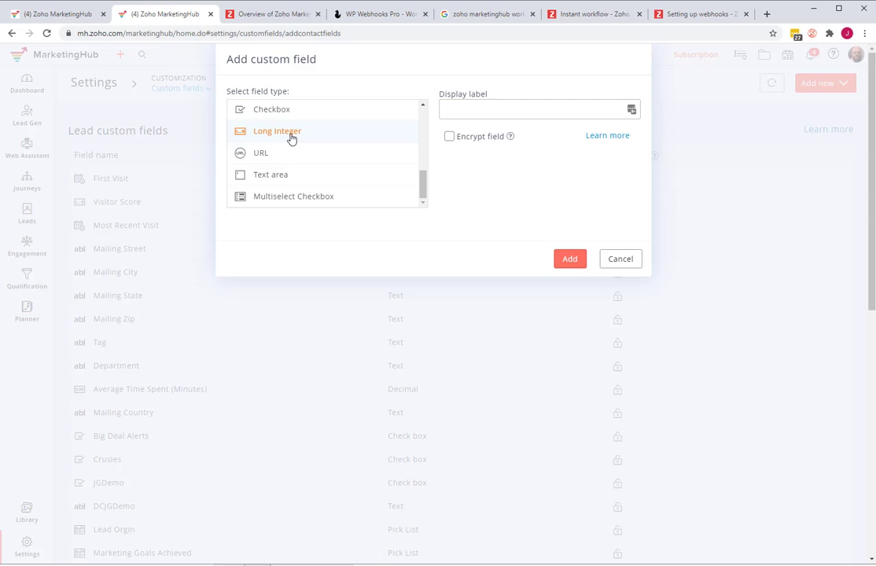
scroll(290, 164, "down", 3)
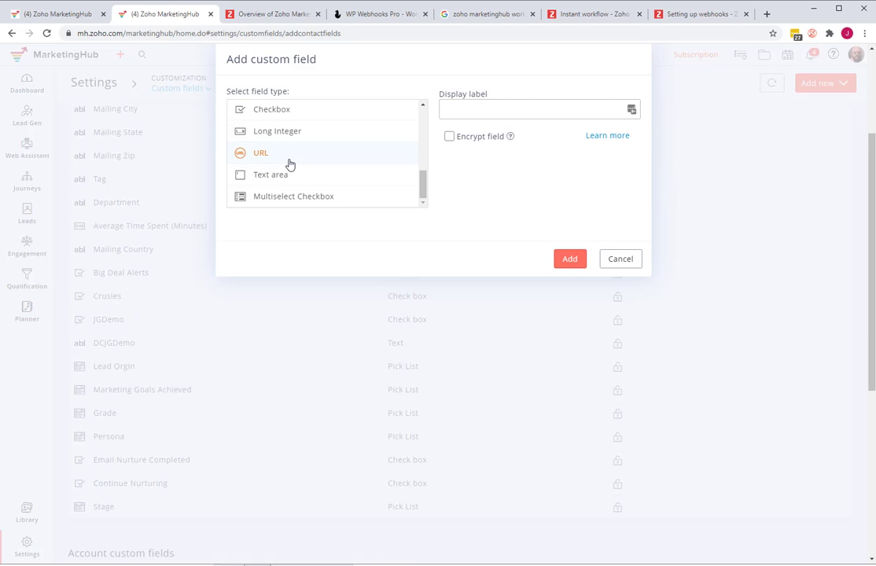
scroll(291, 165, "up", 3)
scroll(284, 132, "up", 3)
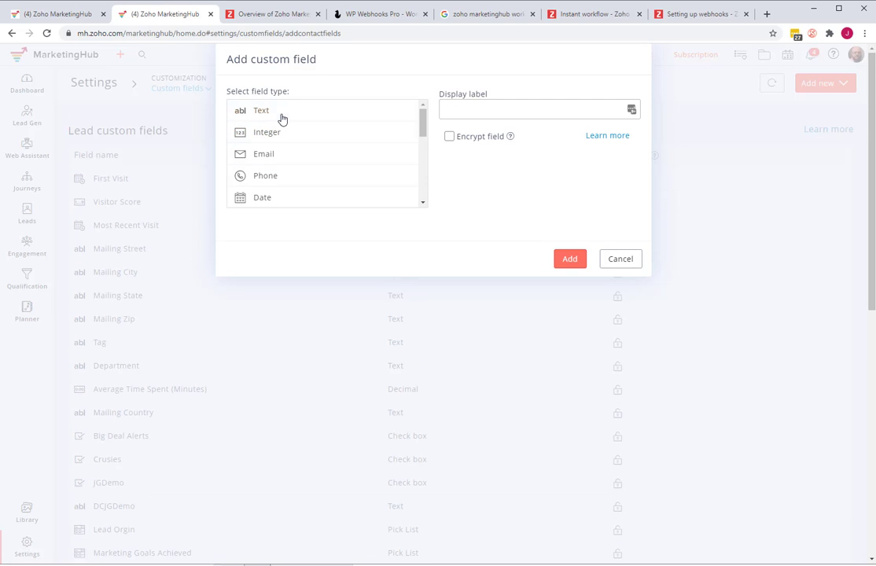
- Add a Text lead field with the display label Nick Name and a field length of 40
left_click(287, 118)
left_click(476, 110)
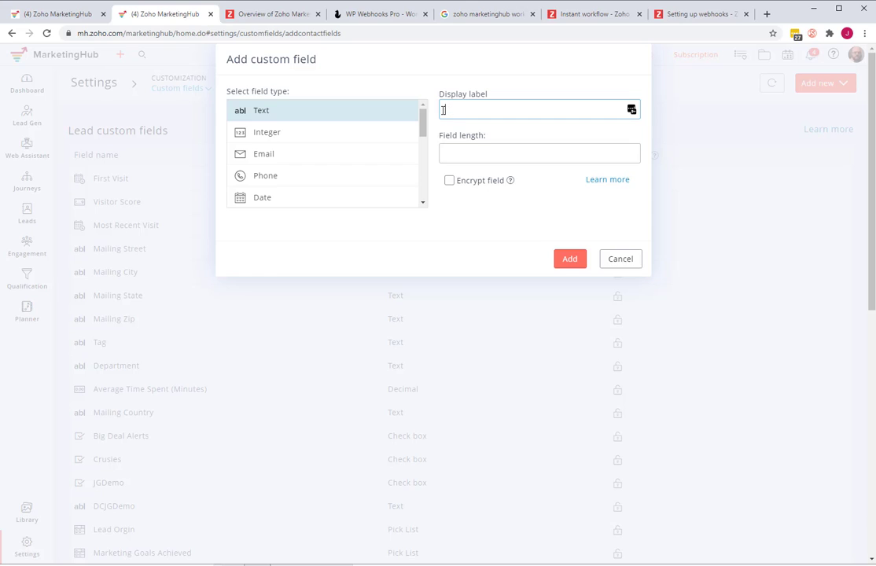
type("NickName")
key("Left")
key("Left")
key("Left")
key("Left")
left_click(468, 154)
type("40")
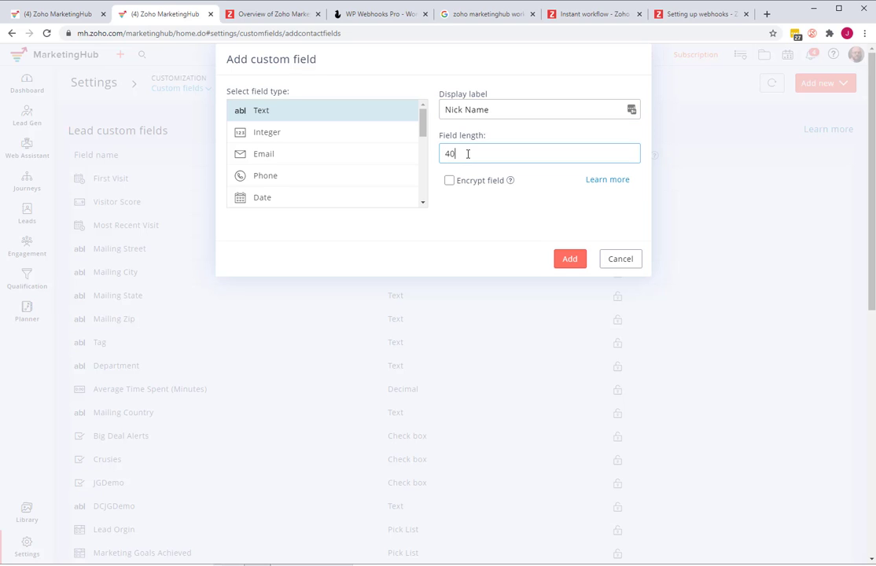
left_click(568, 260)
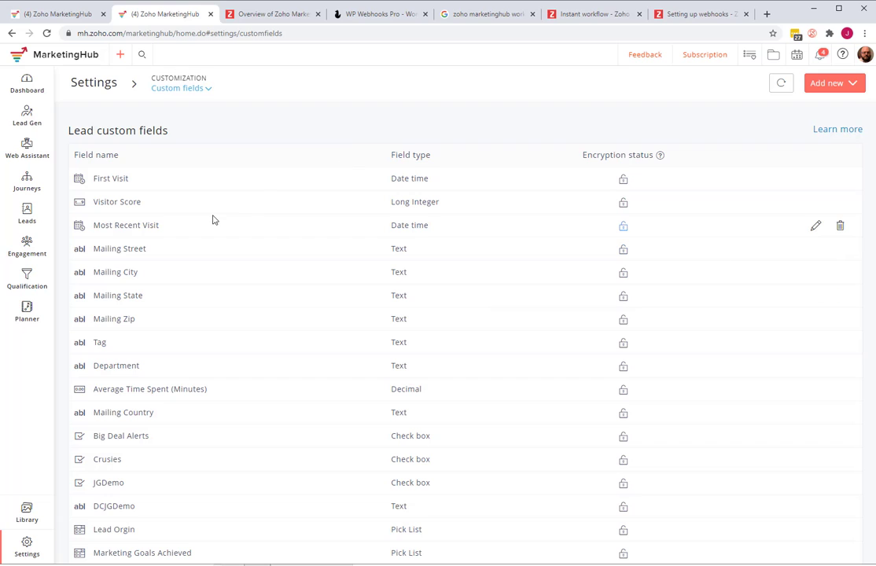
- Find the new Nick Name field in the lead custom fields list and highlight its name
scroll(213, 219, "down", 5)
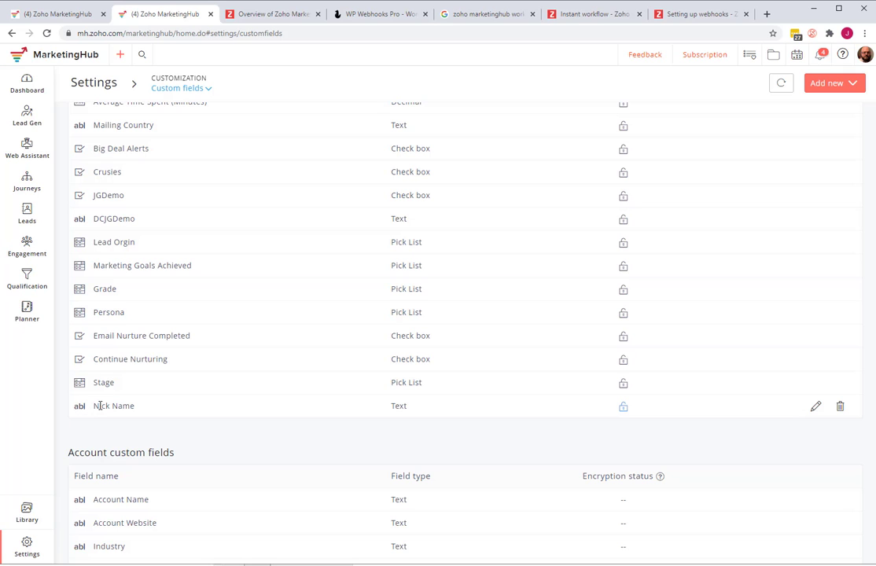
scroll(100, 406, "up", 3)
scroll(100, 406, "down", 3)
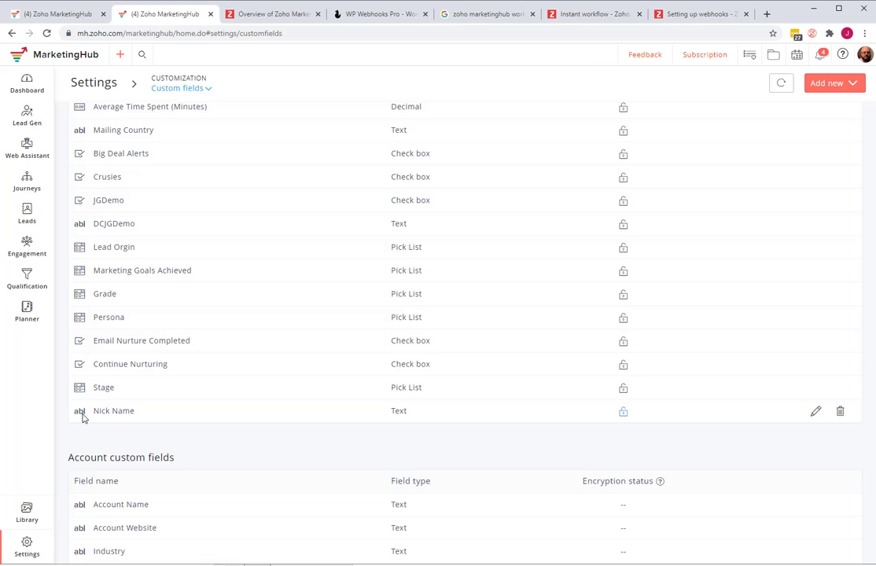
left_click_drag(135, 411, 100, 410)
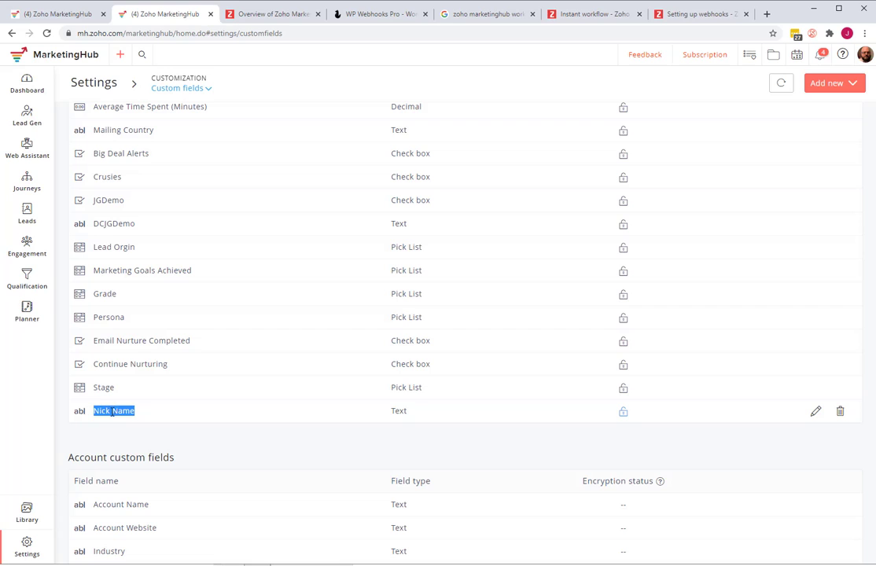
- Review the account and product custom fields, and read the help note on the lead fields' encryption status
scroll(79, 413, "down", 2)
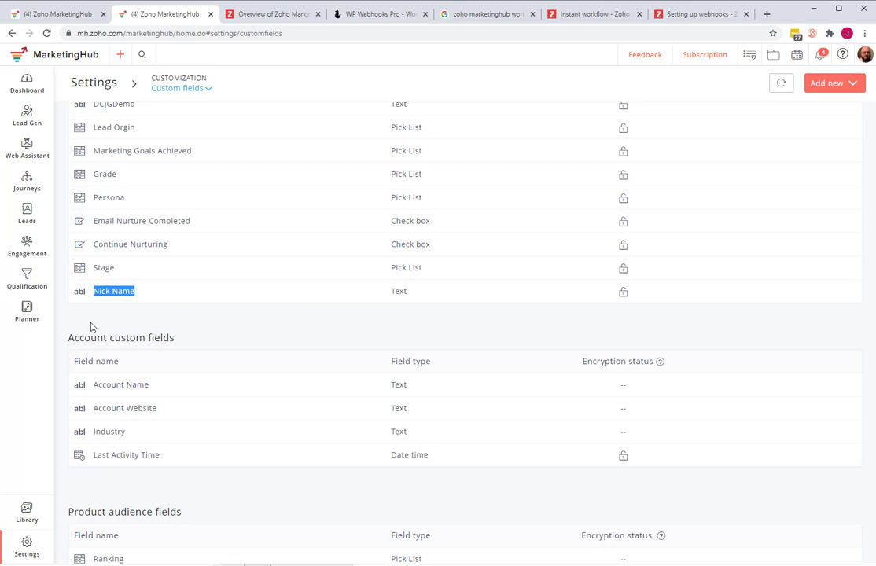
scroll(102, 341, "down", 2)
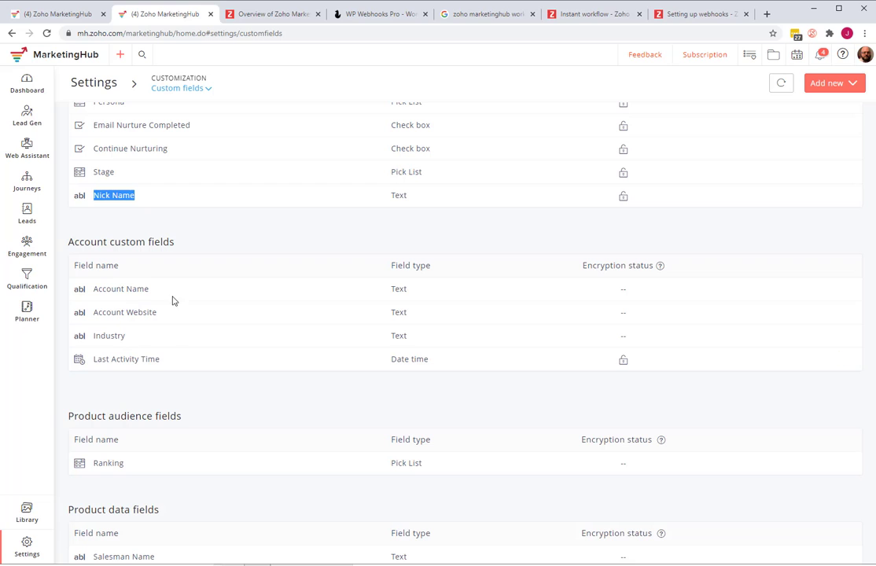
scroll(154, 297, "down", 1)
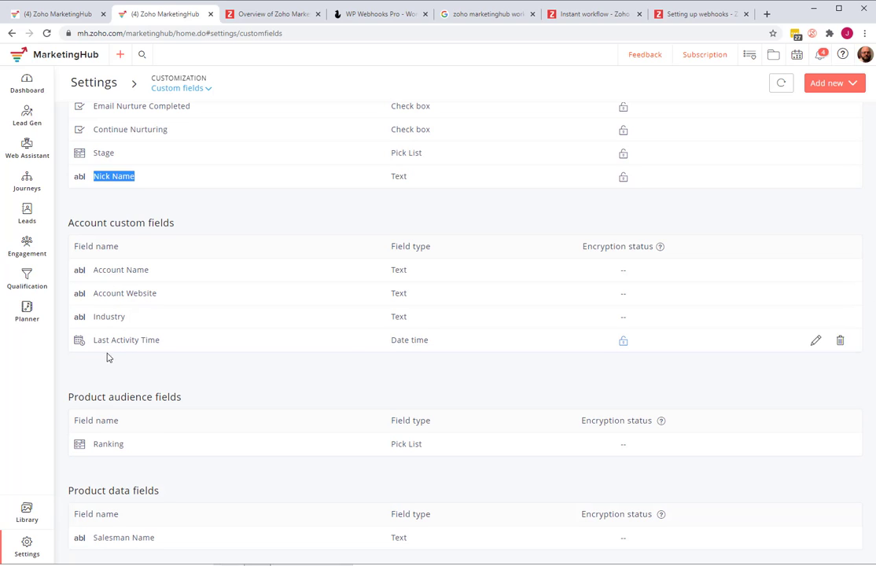
scroll(123, 362, "up", 1)
scroll(123, 362, "up", 6)
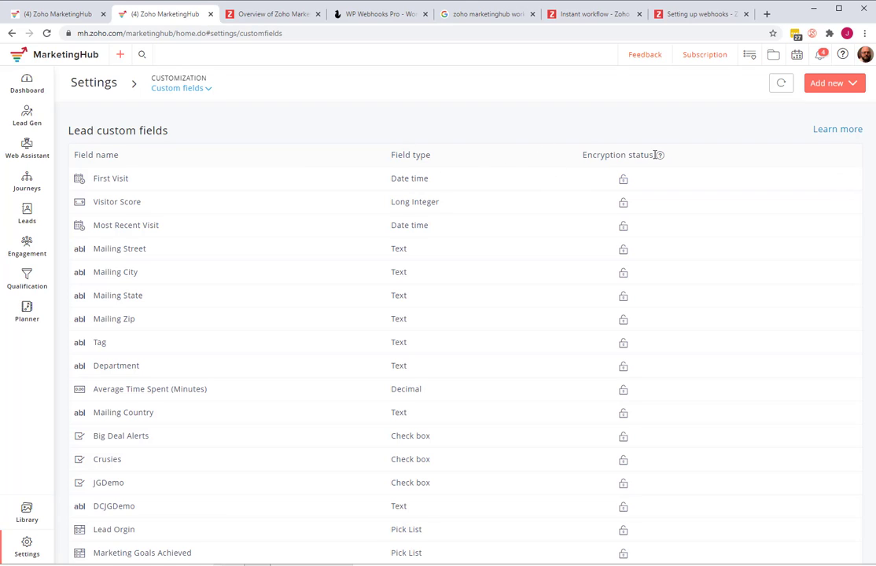
mouse_move(660, 159)
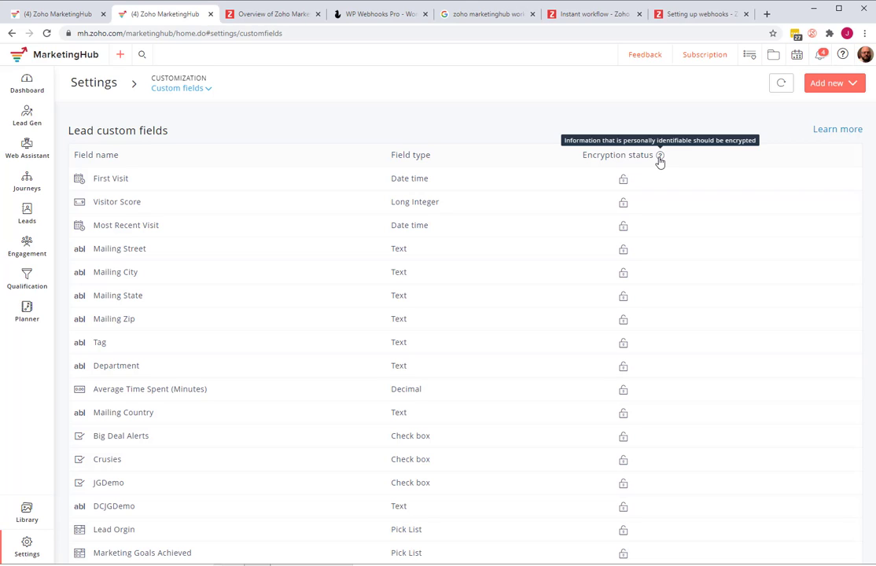
- Highlight the Encryption status column heading of the lead custom fields list
left_click_drag(584, 155, 652, 155)
left_click(596, 156)
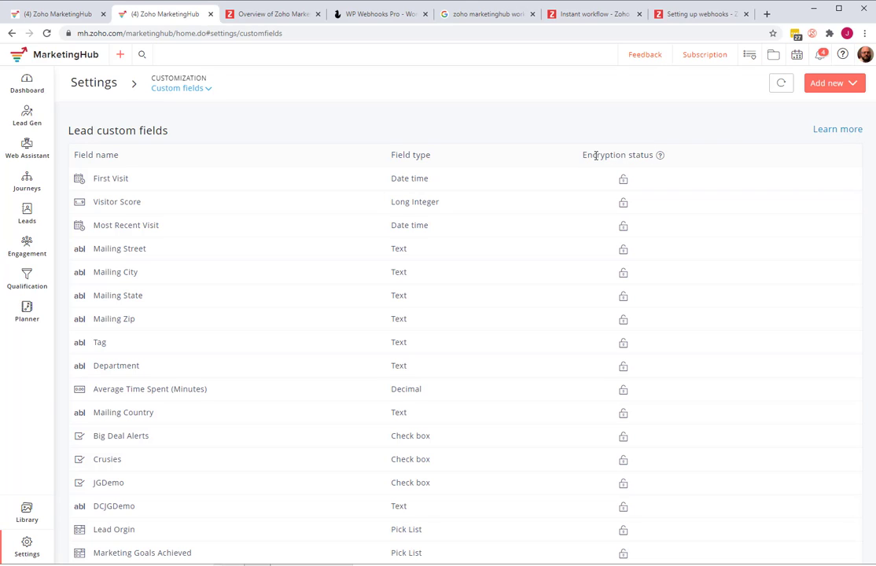
left_click_drag(583, 156, 653, 152)
left_click(598, 155)
left_click_drag(585, 154, 650, 151)
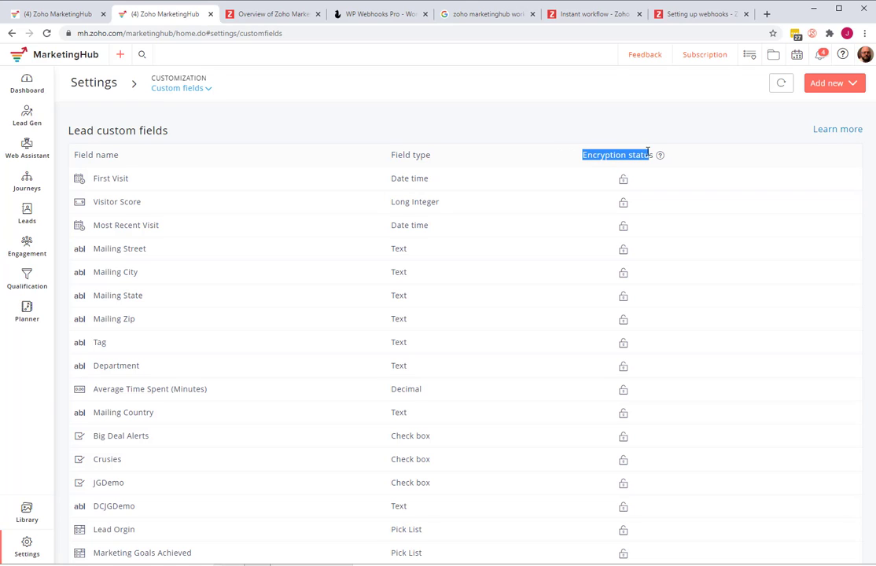
left_click(631, 135)
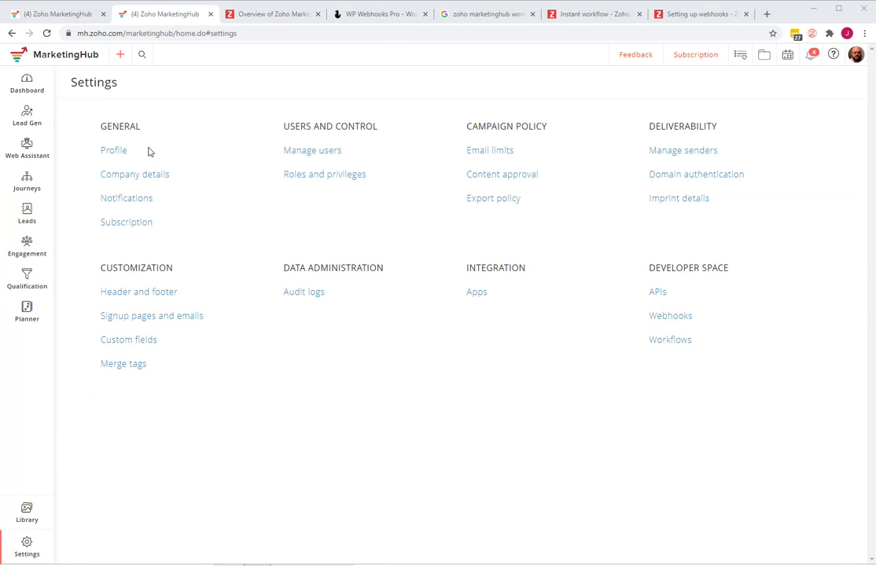
- Open the merge tags settings and examine the lead detail tags and the Facebook like icon tag under the social share tags
left_click(129, 366)
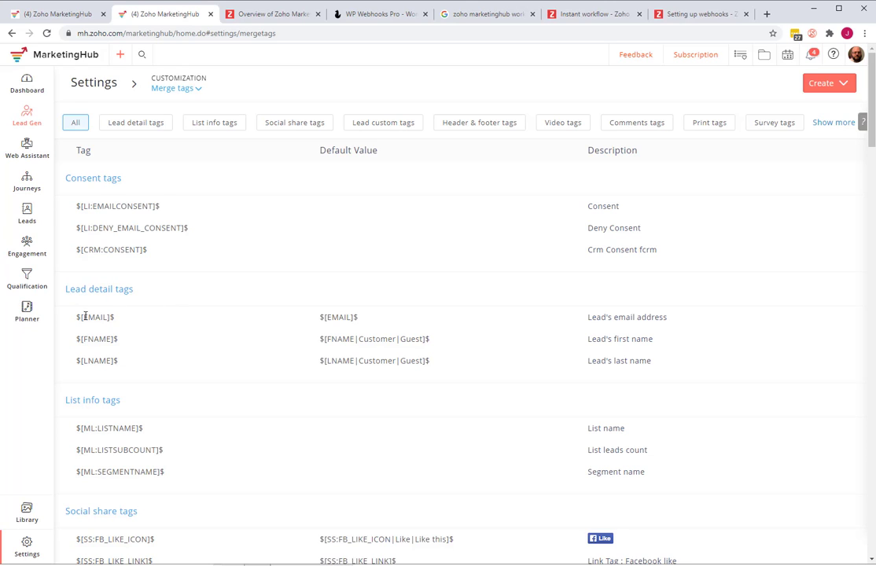
left_click_drag(65, 289, 131, 293)
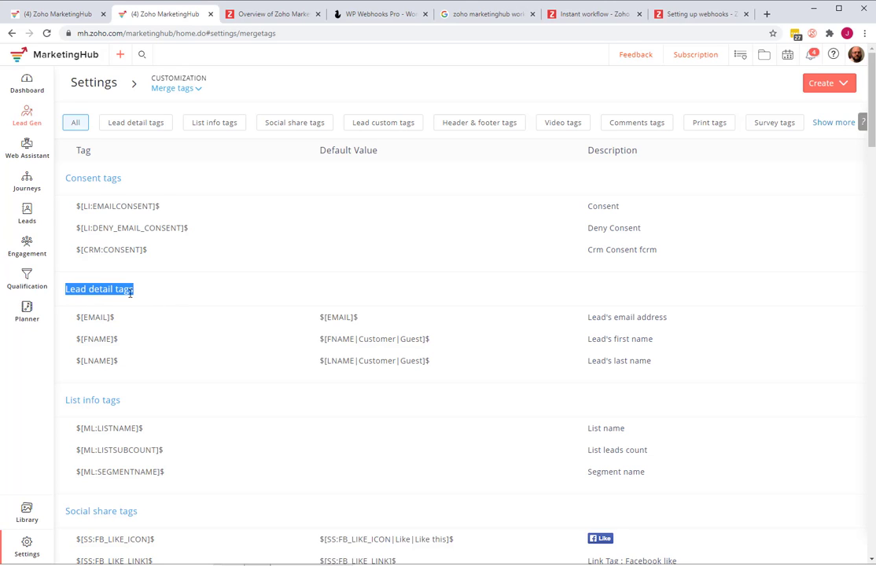
left_click_drag(88, 314, 116, 317)
left_click(94, 350)
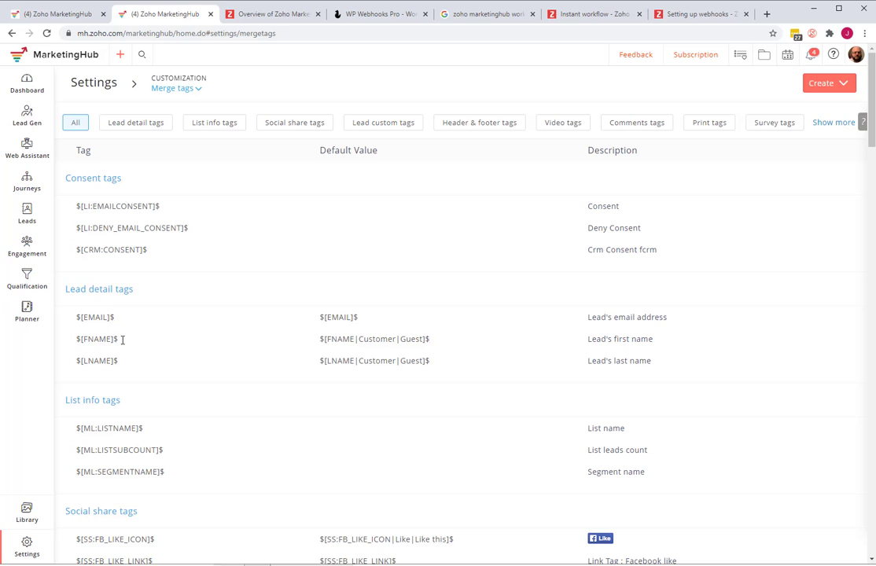
scroll(167, 339, "down", 3)
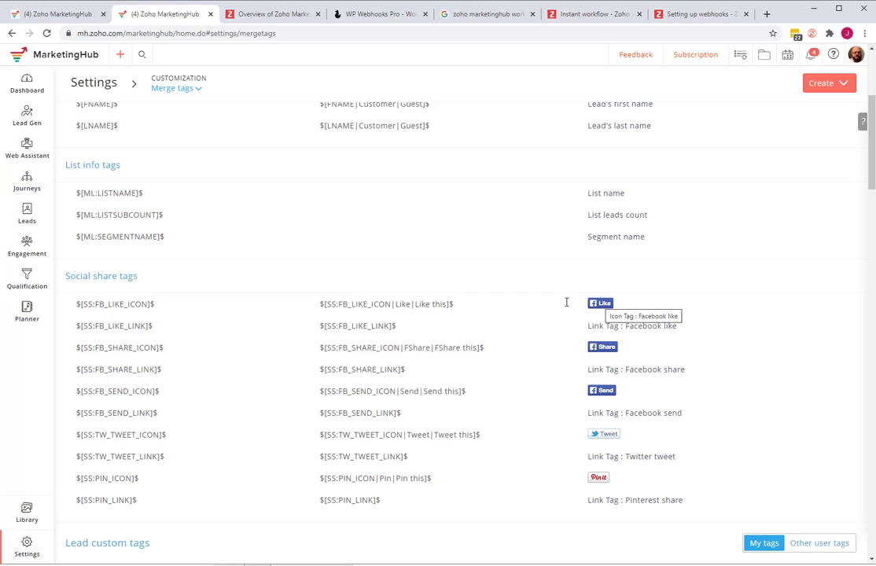
left_click_drag(166, 304, 74, 307)
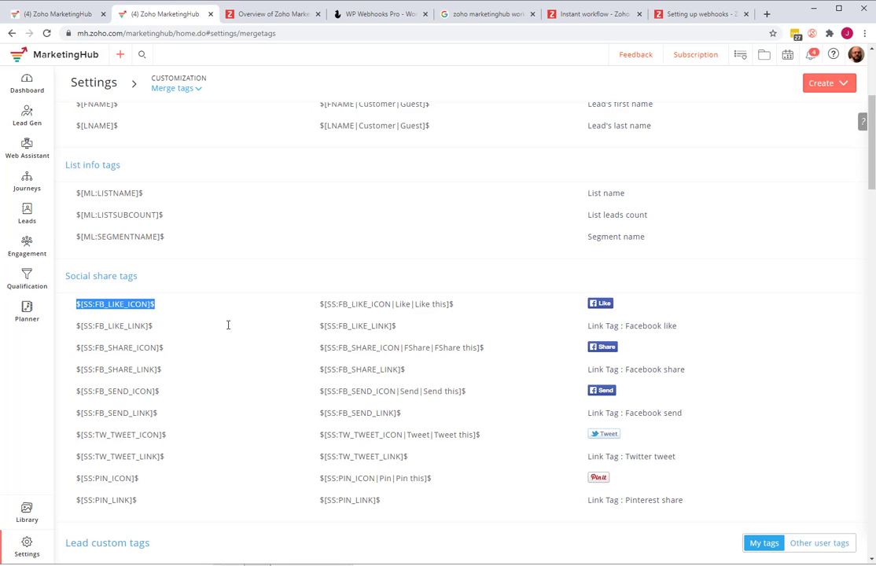
- Examine the lead custom tags, highlighting the industry and company tags
scroll(228, 324, "down", 4)
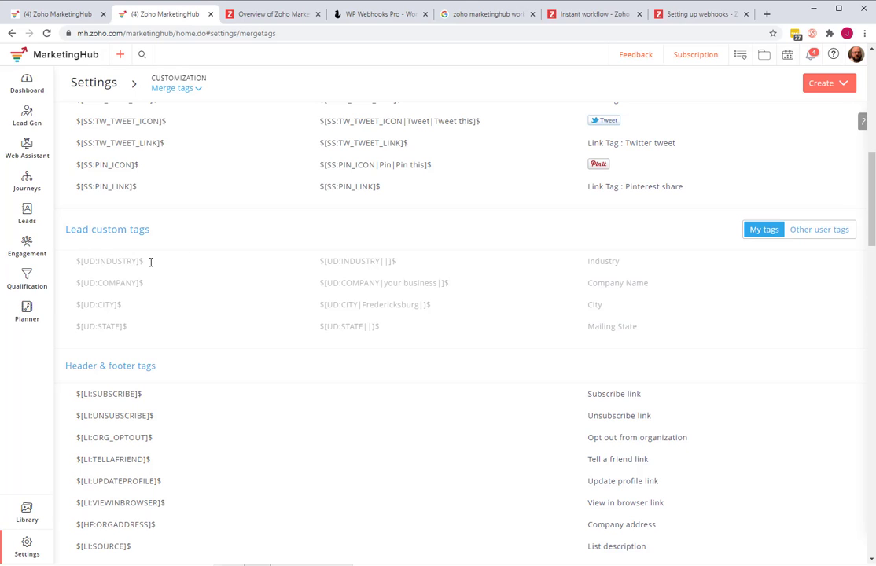
left_click_drag(134, 261, 144, 283)
triple_click(88, 263)
left_click(76, 282)
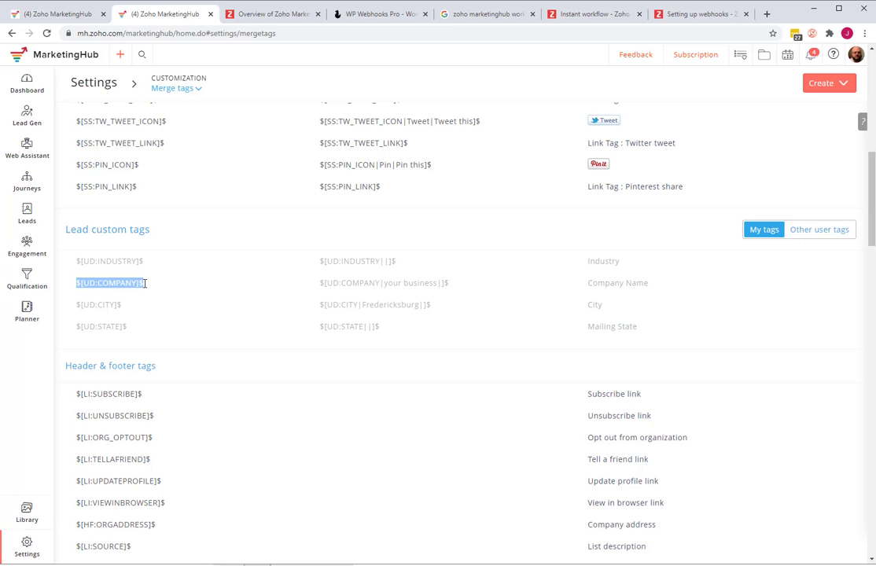
left_click(113, 281)
- Look through the header and footer tags, the video tags and the comments tags
scroll(183, 269, "down", 6)
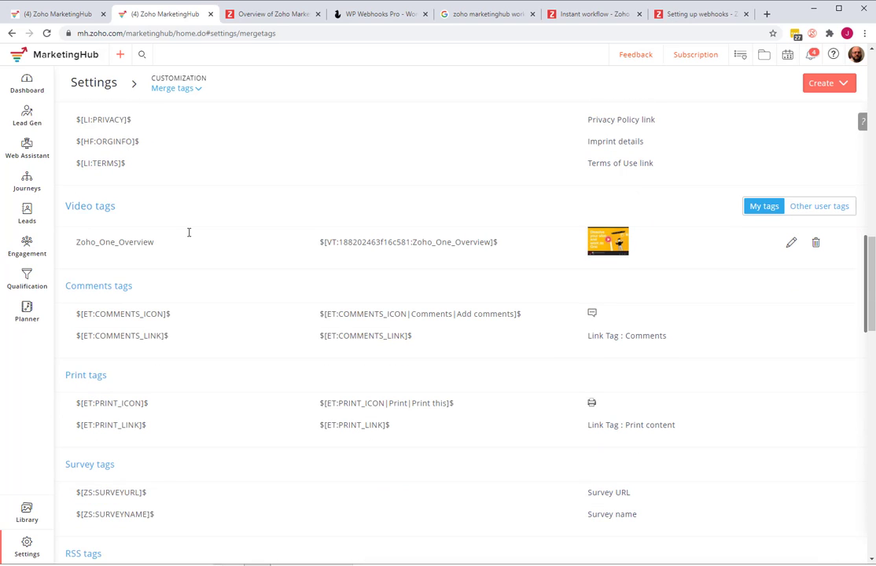
scroll(188, 232, "up", 5)
scroll(189, 235, "down", 6)
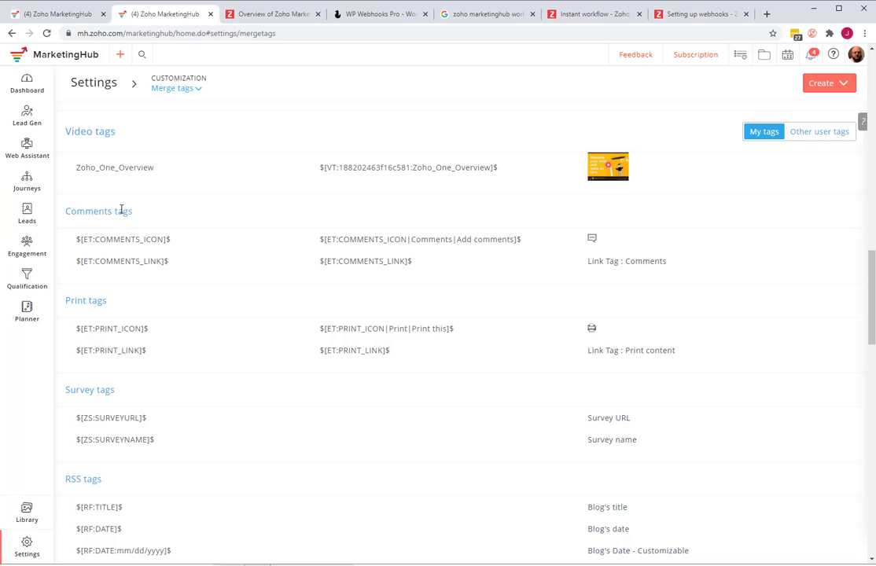
left_click_drag(116, 212, 132, 212)
scroll(131, 214, "up", 2)
scroll(131, 224, "down", 3)
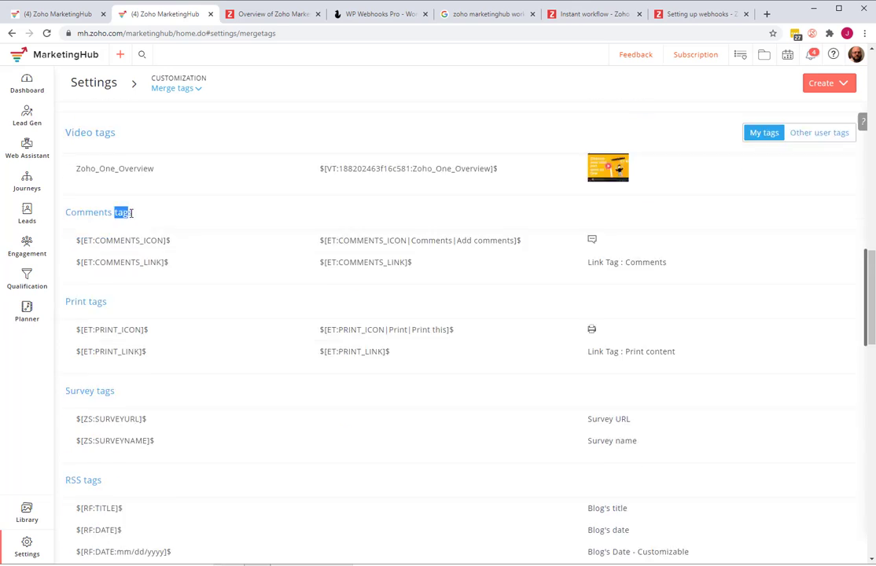
- Start a new YouTube video tag named About Us with you.com as its video link
left_click(830, 93)
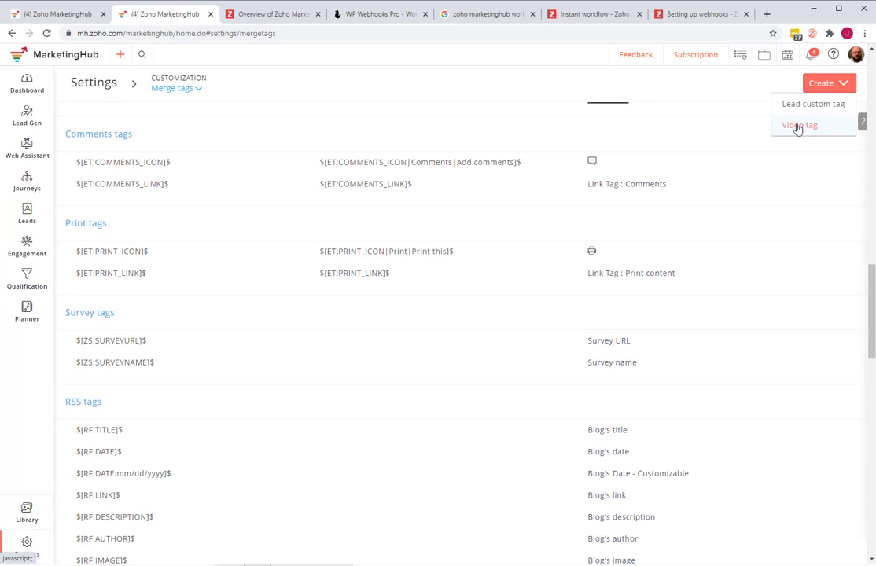
left_click(799, 125)
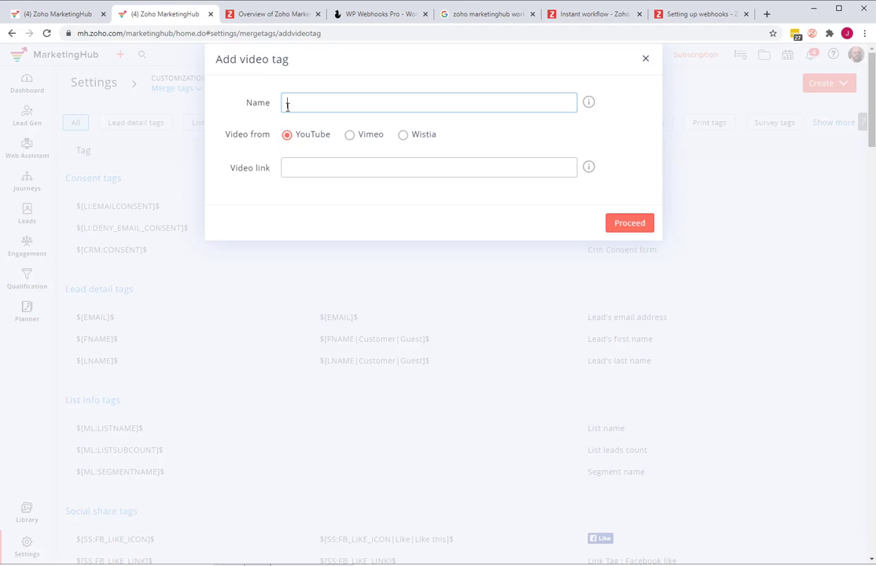
type("About Us")
left_click(340, 166)
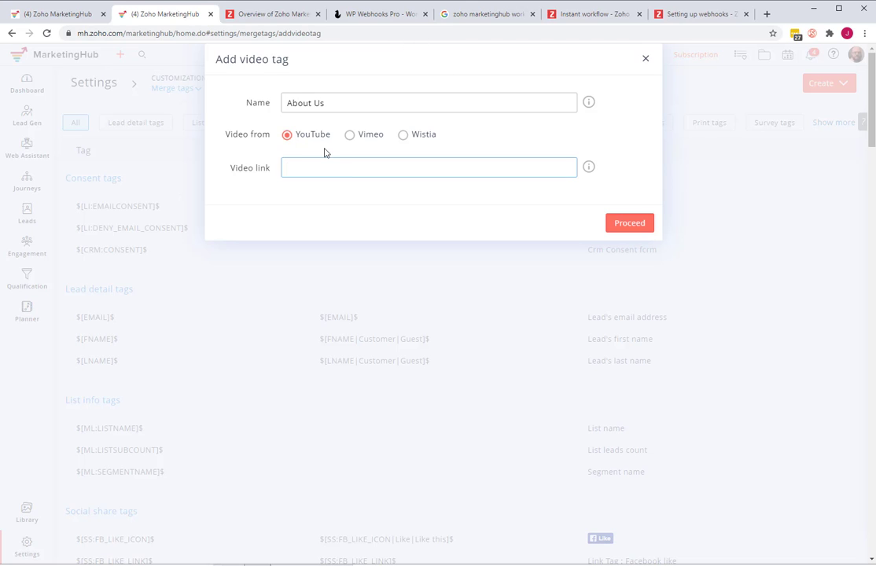
type("you.com")
- Open YouTube in a new browser tab and copy the share link of the Calming Videos for Cats to Watch video
left_click(765, 13)
type("you")
key("Return")
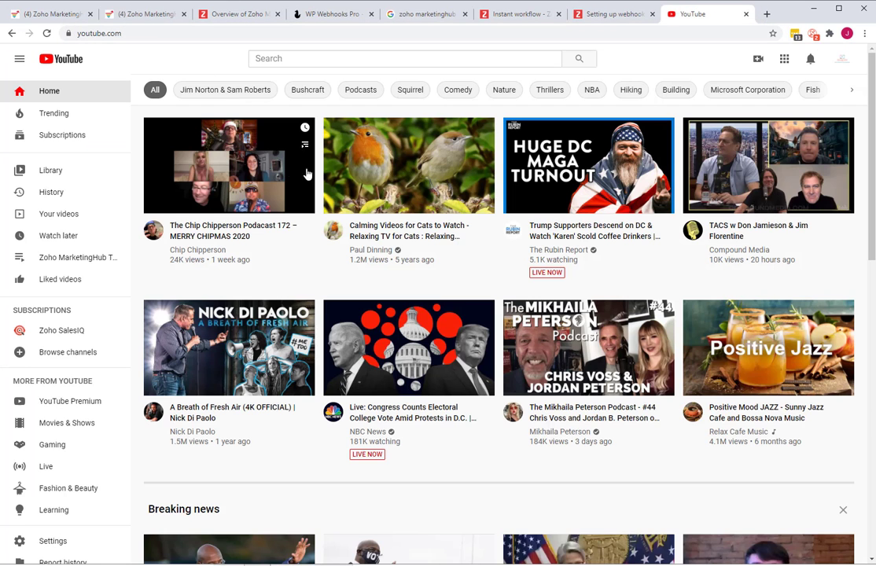
left_click(307, 181)
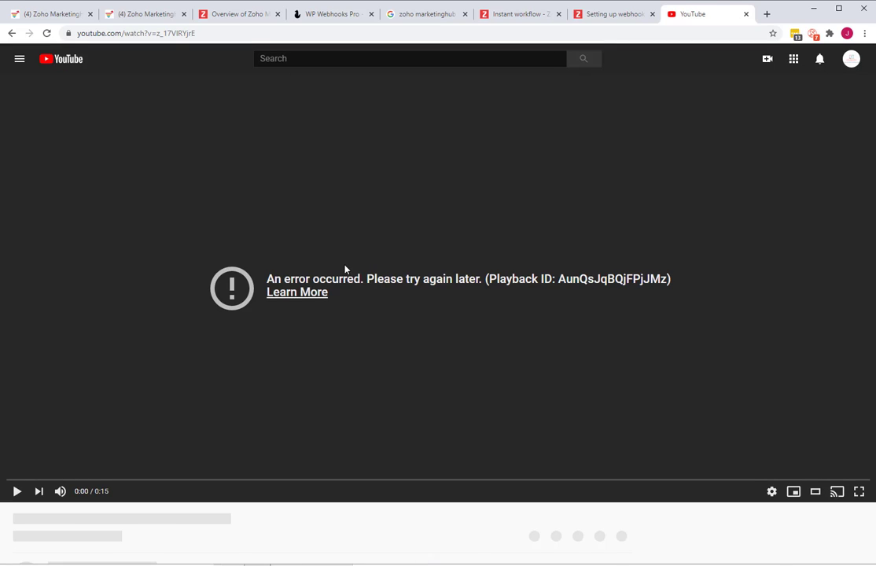
scroll(587, 386, "down", 2)
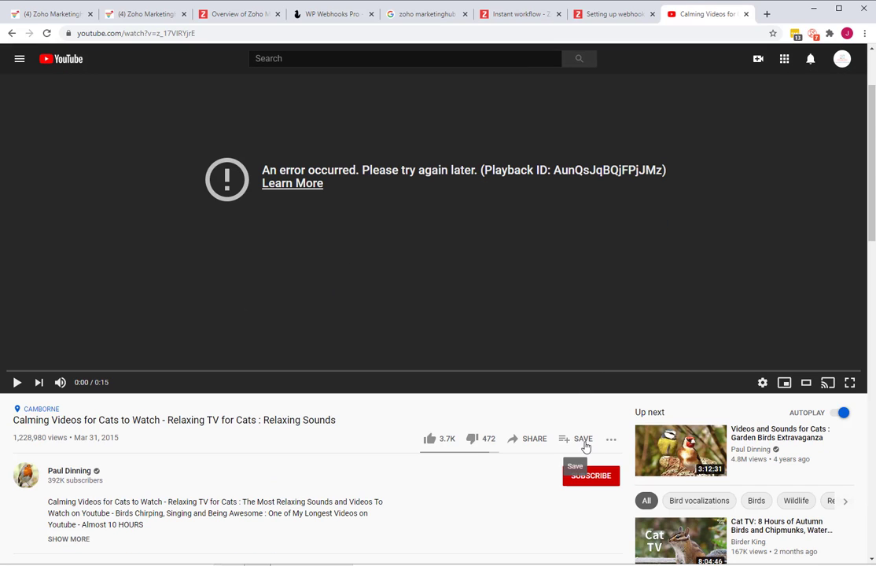
left_click(529, 439)
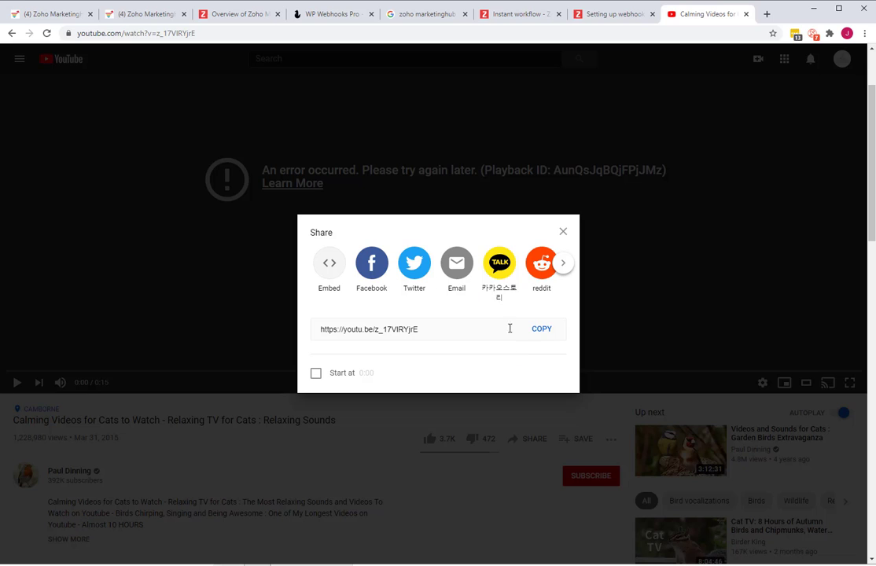
left_click(541, 333)
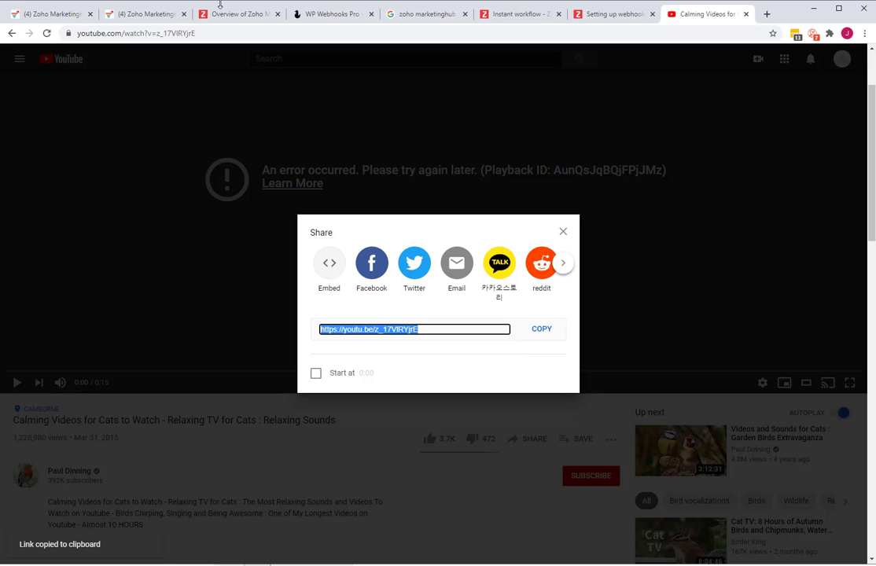
left_click(140, 15)
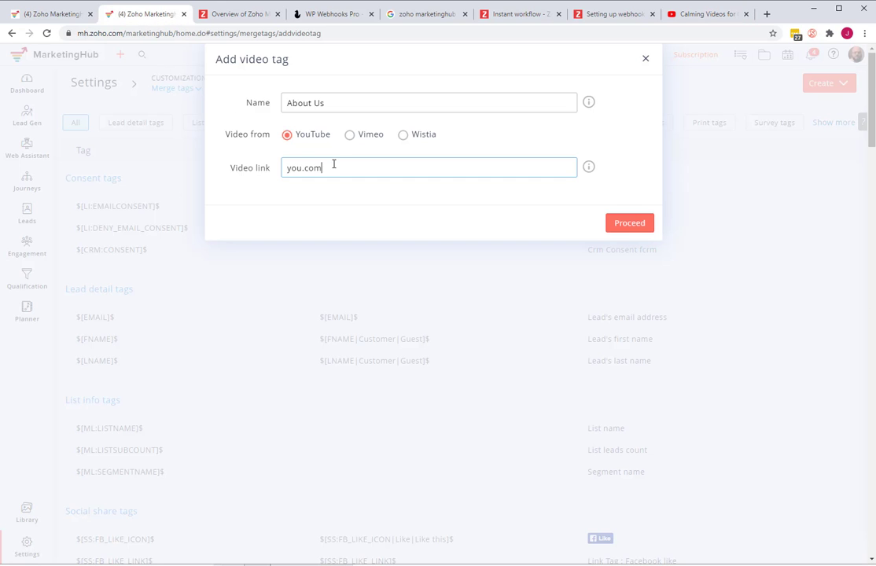
left_click_drag(334, 165, 281, 169)
key("ctrl+v")
left_click(620, 224)
left_click(313, 106)
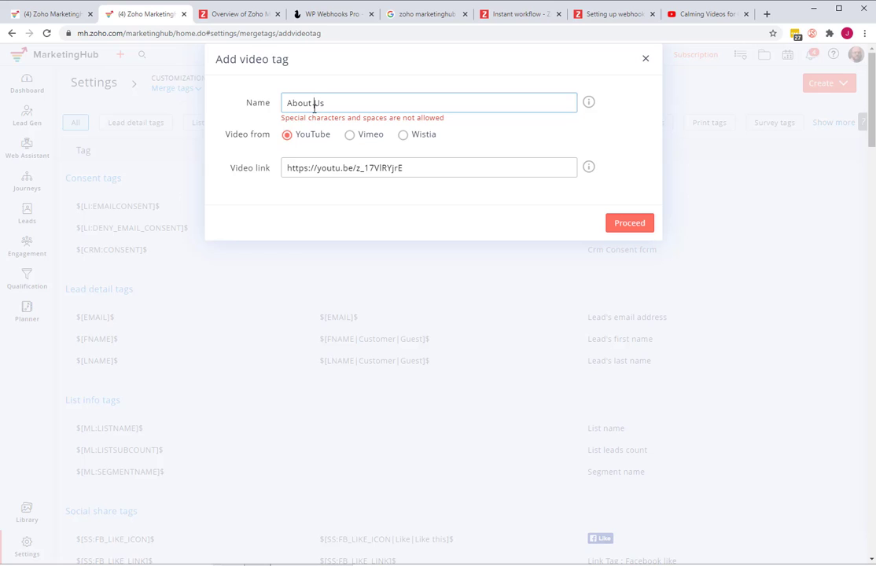
left_click(622, 225)
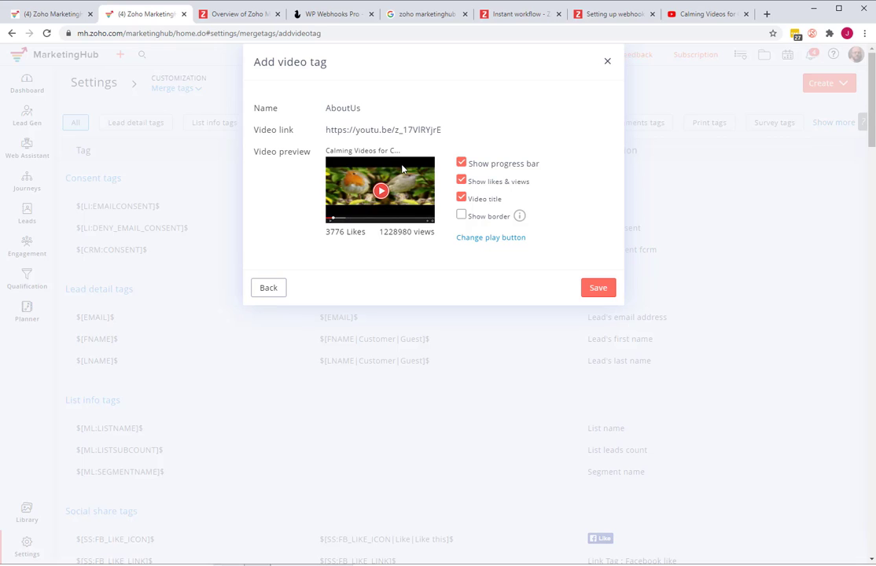
- Try the likes and views, border, progress bar and video title display options on the video preview, restoring each one
left_click(462, 182)
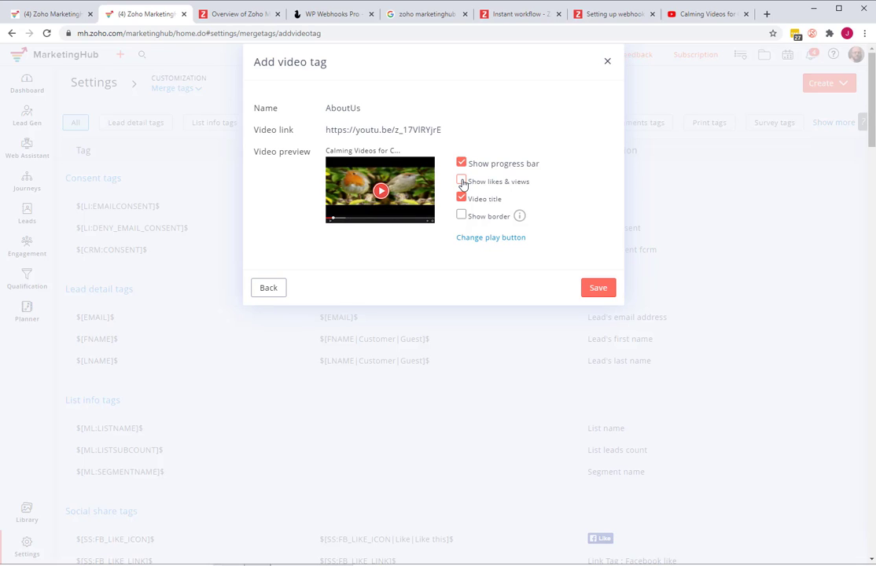
left_click(462, 182)
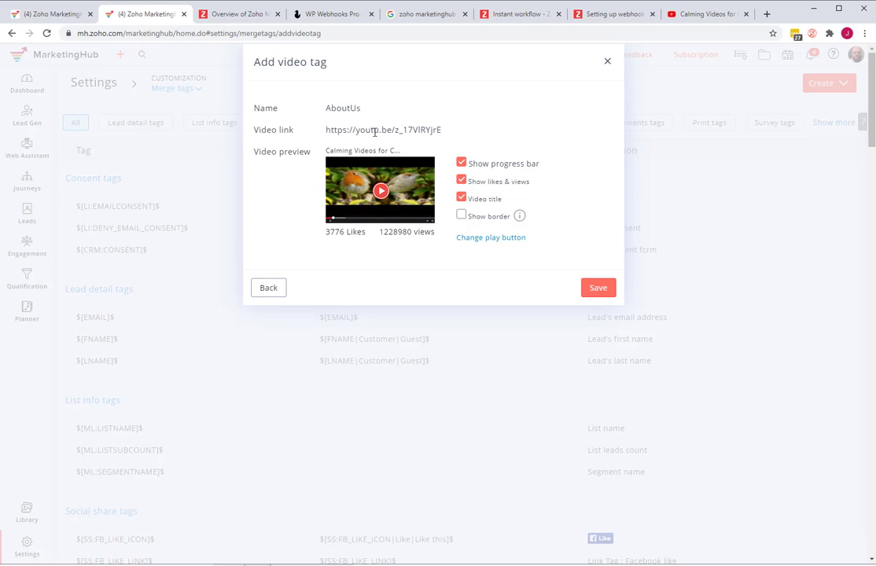
left_click(463, 216)
left_click(462, 164)
left_click(462, 163)
left_click(462, 181)
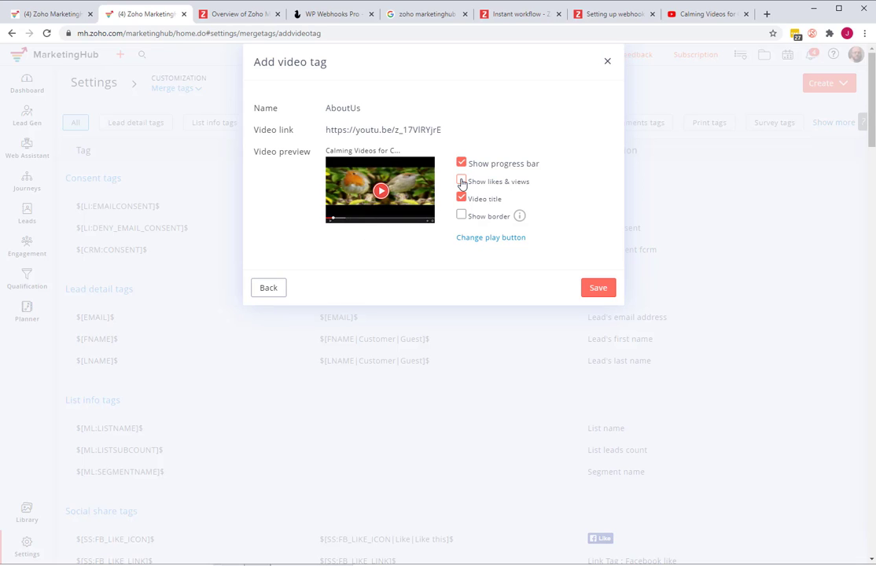
left_click(462, 181)
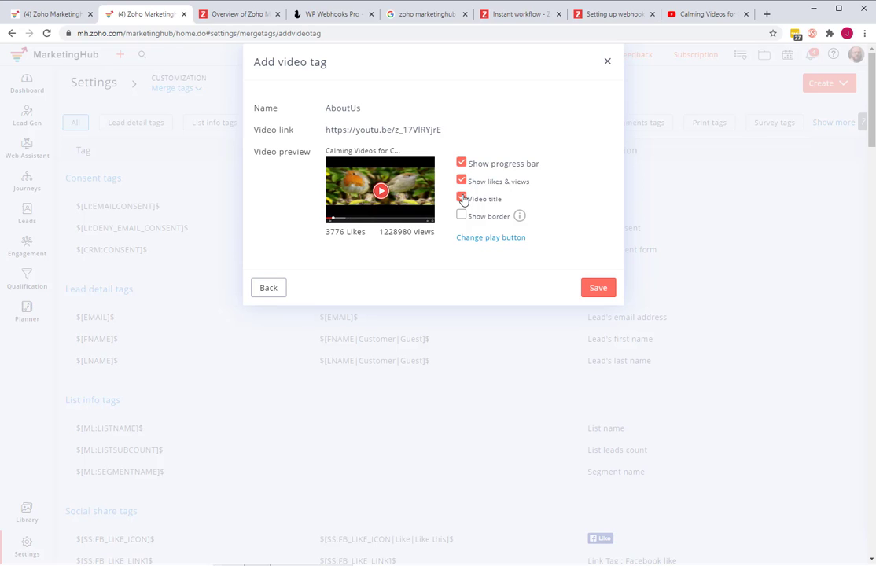
left_click(463, 198)
left_click(462, 200)
- Change the play button to the round white style with a red outline and save the video tag
left_click(513, 240)
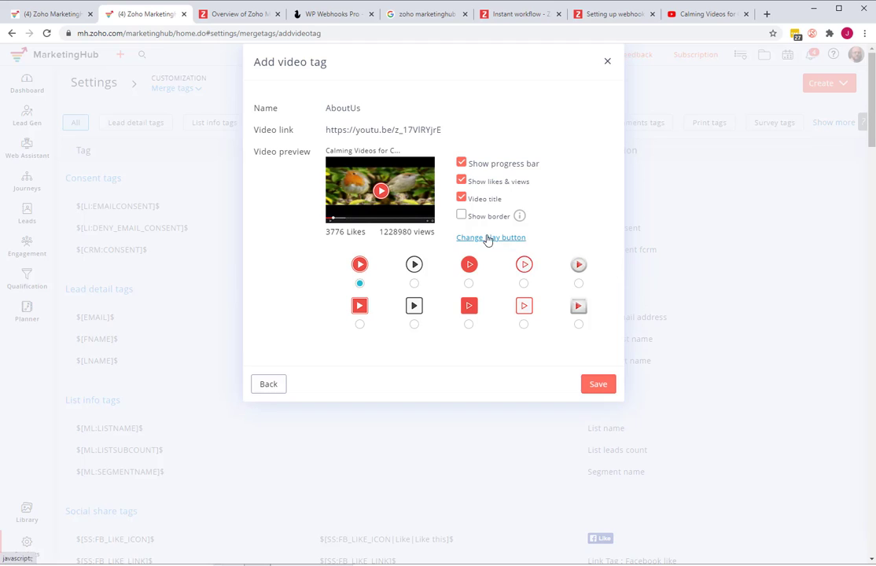
left_click(524, 283)
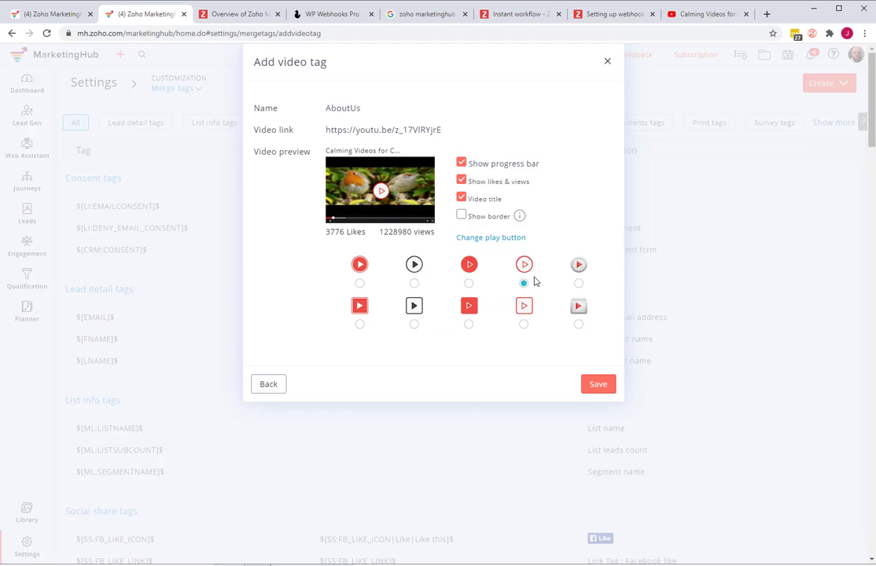
left_click(598, 384)
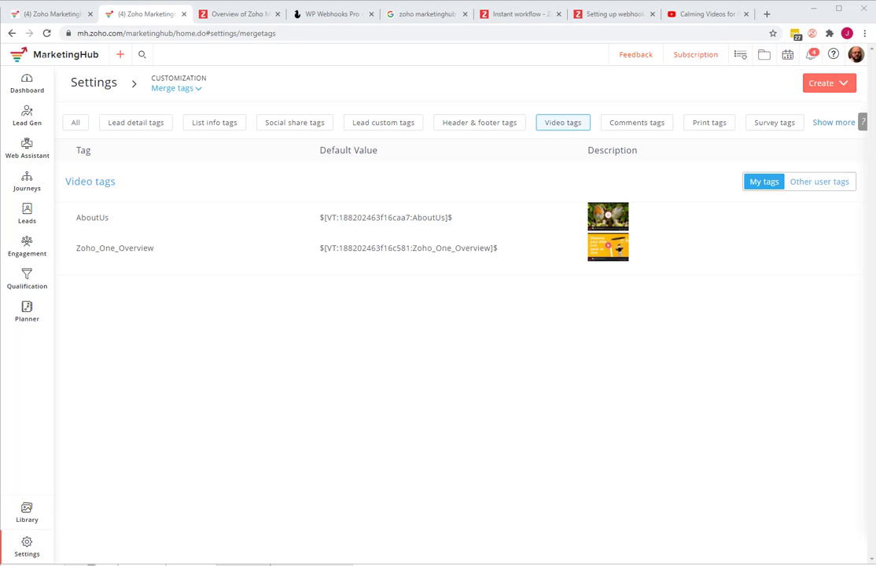
- Look through the complete merge tags list, from the video tags to the RSS, coupon, vCard and event tags
left_click_drag(0, 47, 134, 30)
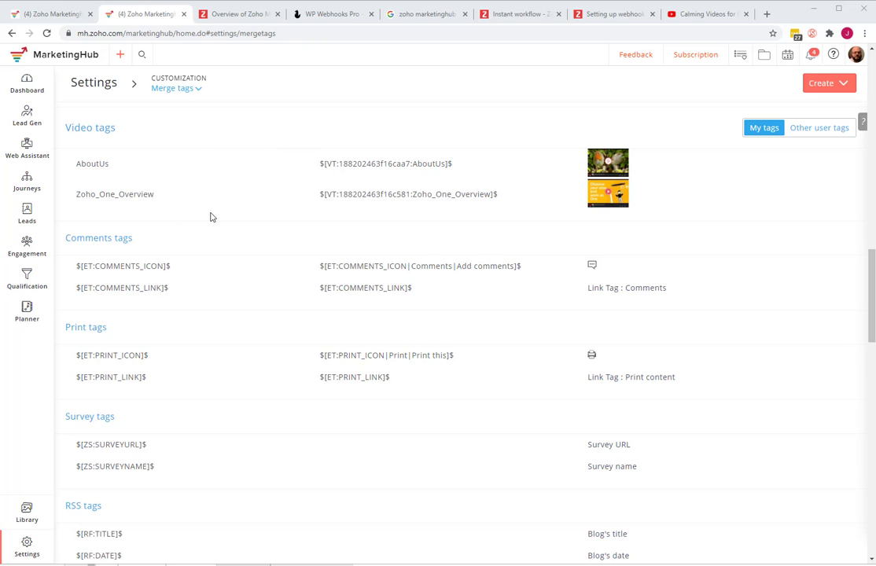
scroll(212, 226, "down", 2)
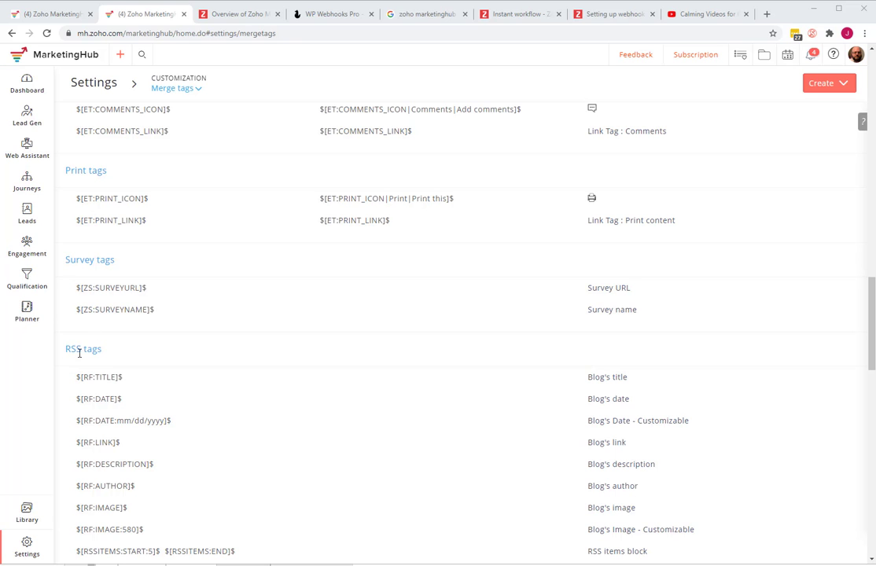
scroll(335, 304, "down", 6)
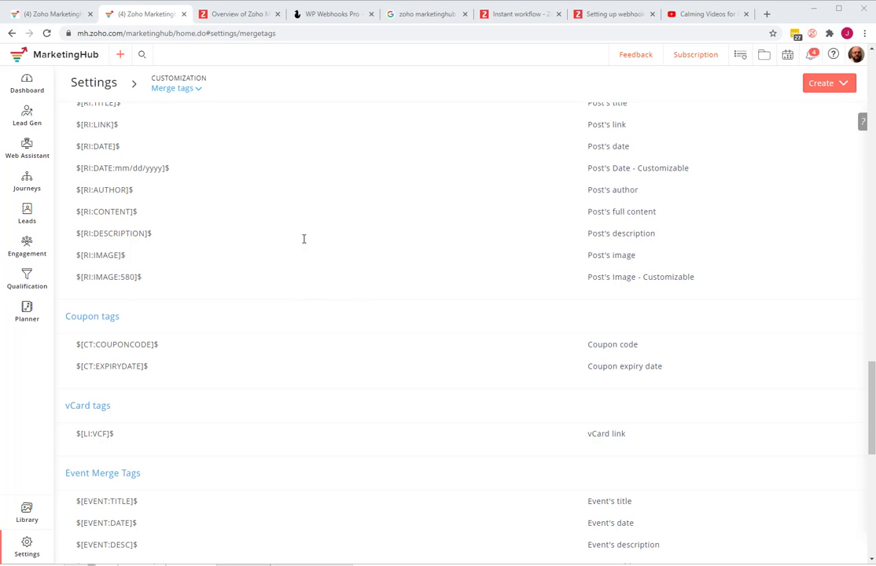
left_click(26, 246)
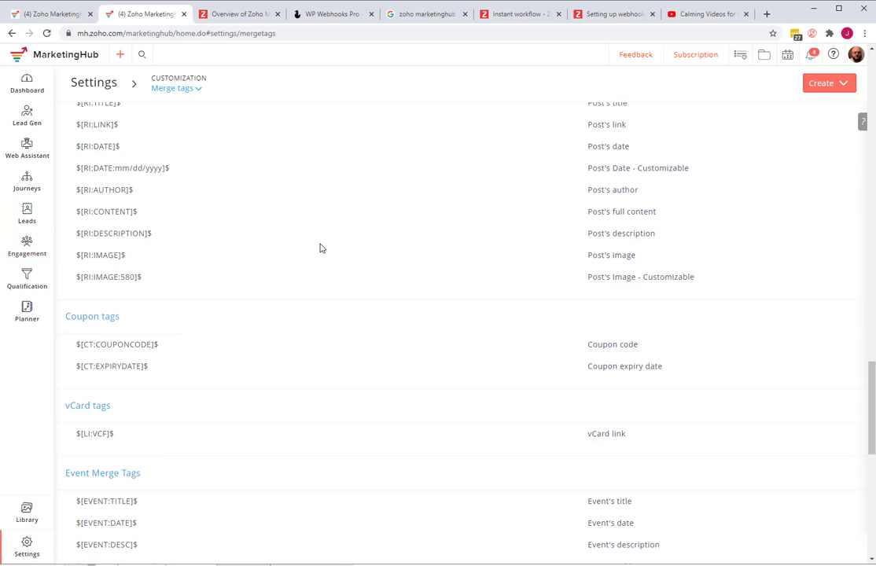
- Examine the remaining merge tags, including the event, ESM, lead custom, survey and RSS tags and their descriptions
scroll(211, 312, "down", 7)
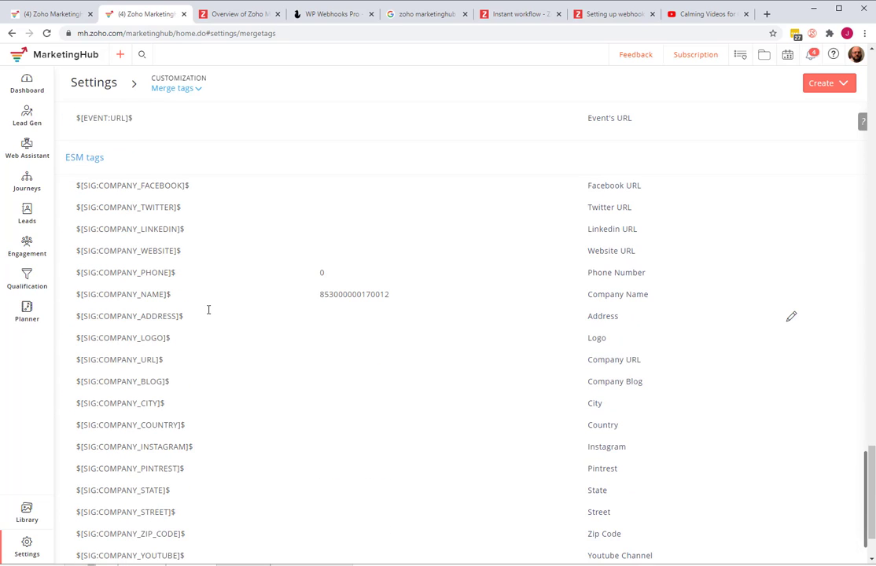
scroll(472, 255, "up", 15)
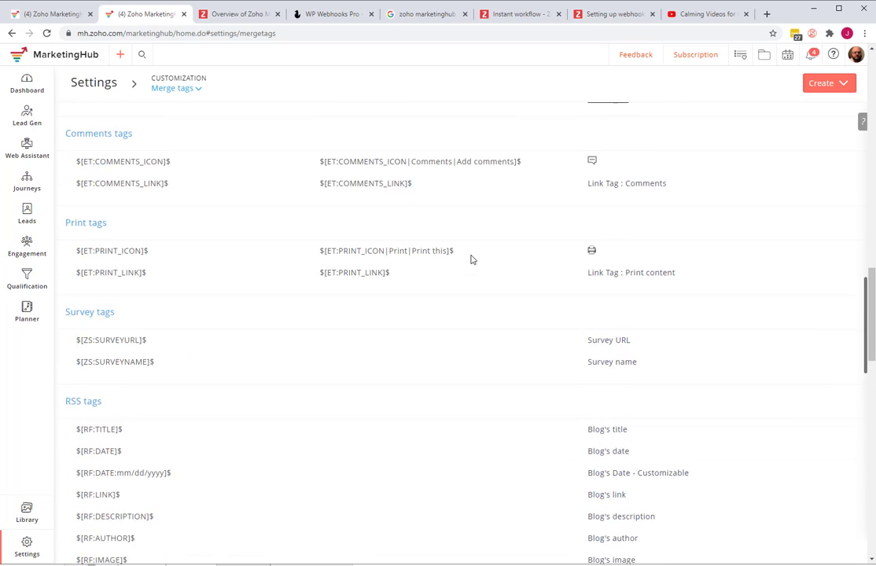
scroll(196, 372, "up", 5)
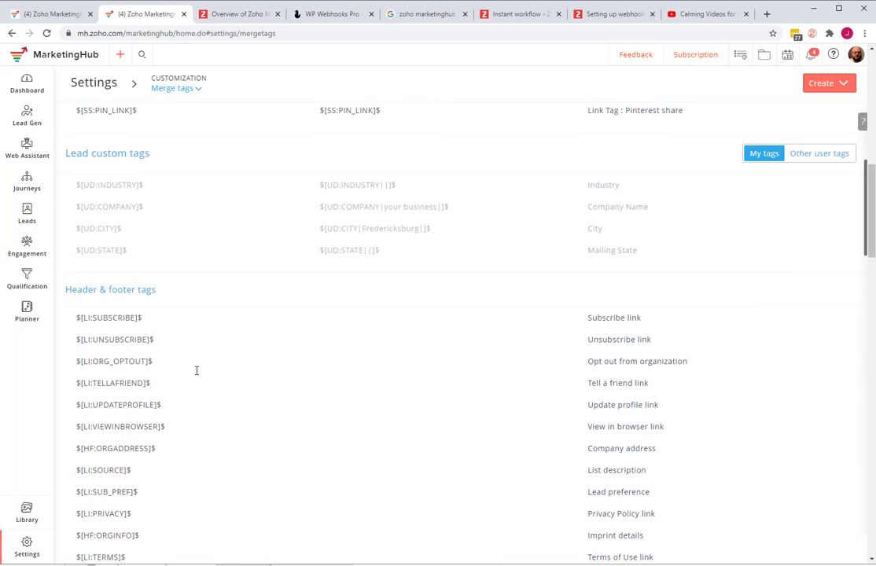
scroll(636, 389, "down", 5)
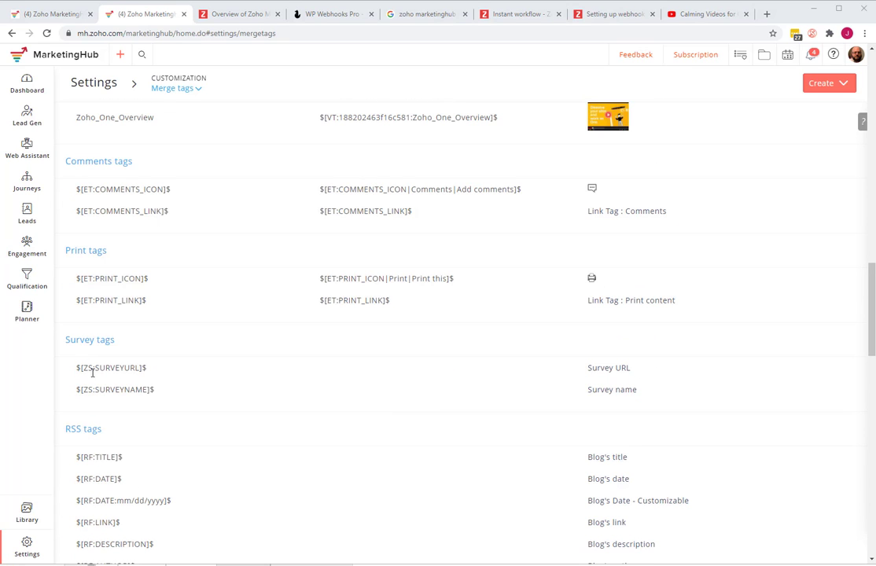
left_click_drag(161, 366, 79, 361)
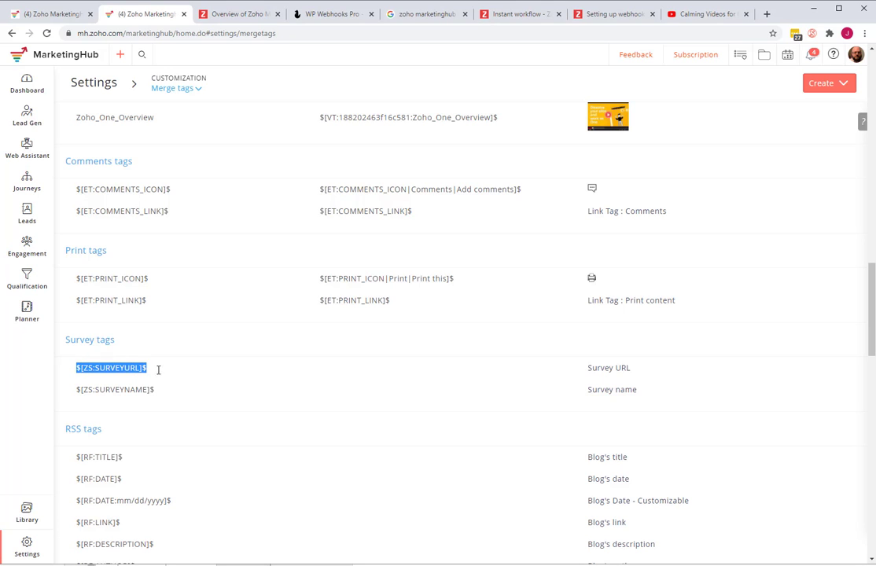
left_click(620, 368)
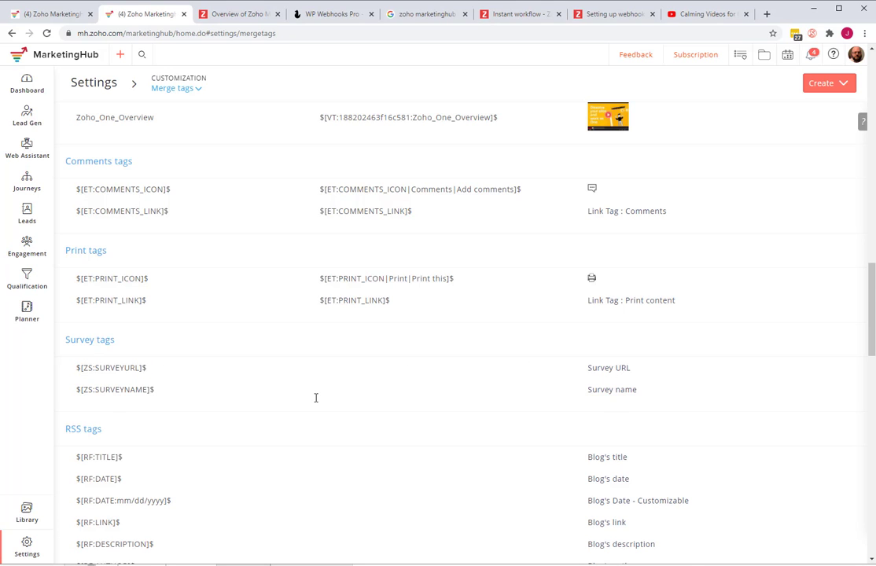
scroll(315, 398, "down", 2)
scroll(110, 309, "down", 3)
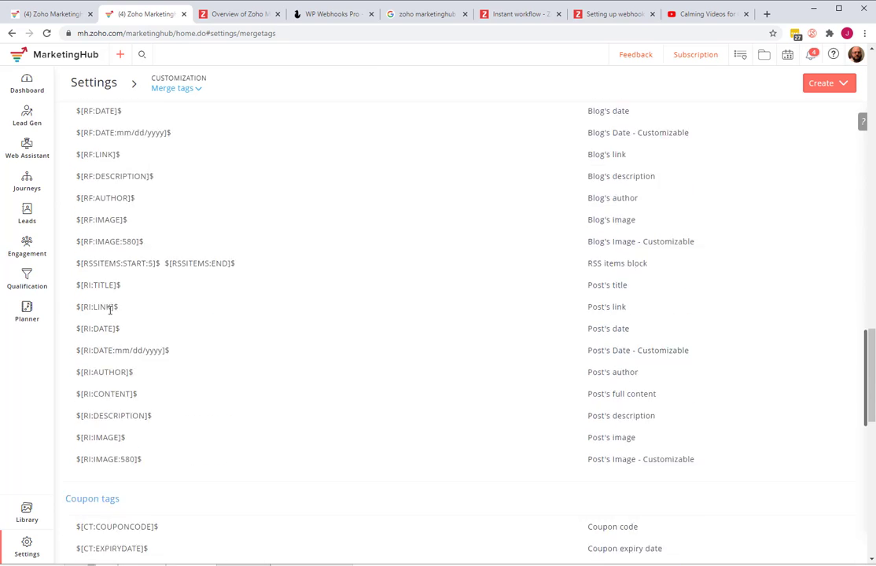
scroll(110, 309, "down", 4)
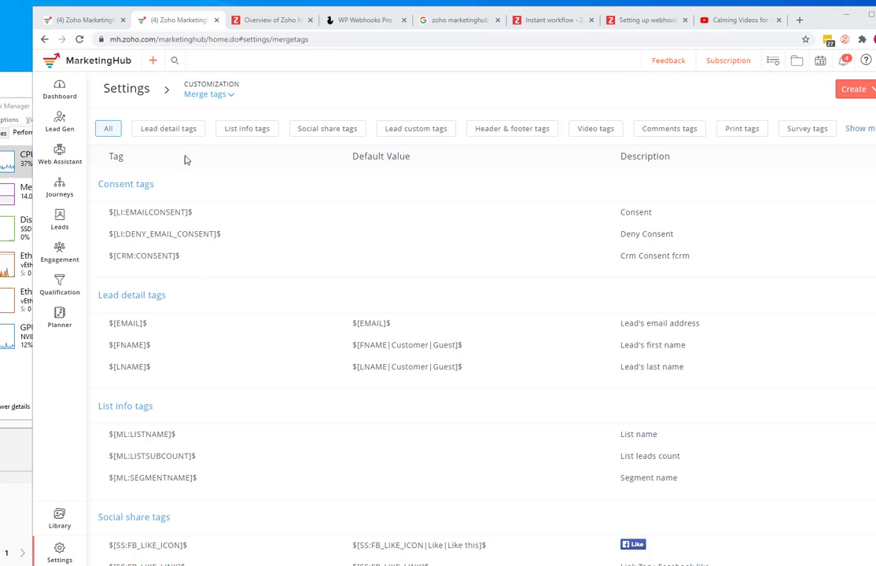
- Switch to the Demo Merge Field Email template and start it with "Hello" followed by the Lead's first name merge tag
left_click(83, 19)
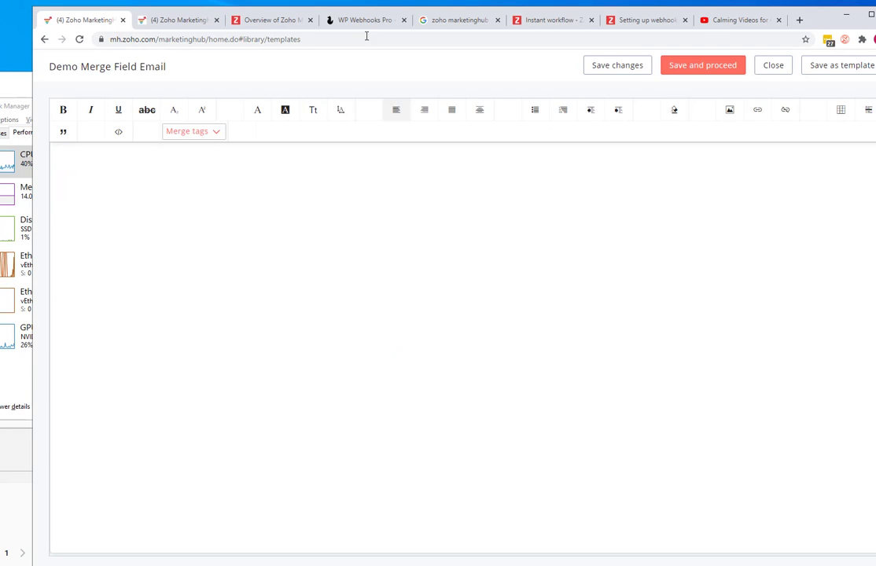
left_click_drag(811, 17, 764, 19)
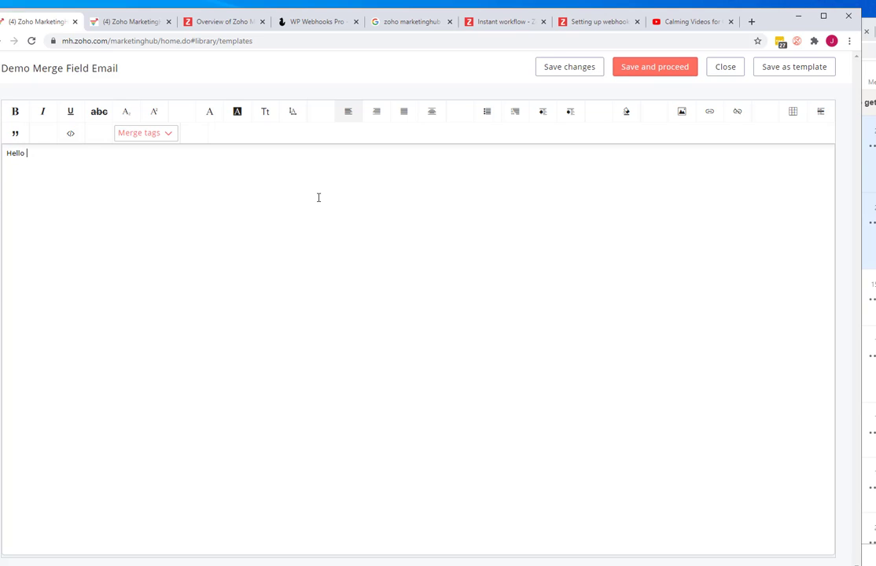
left_click(144, 133)
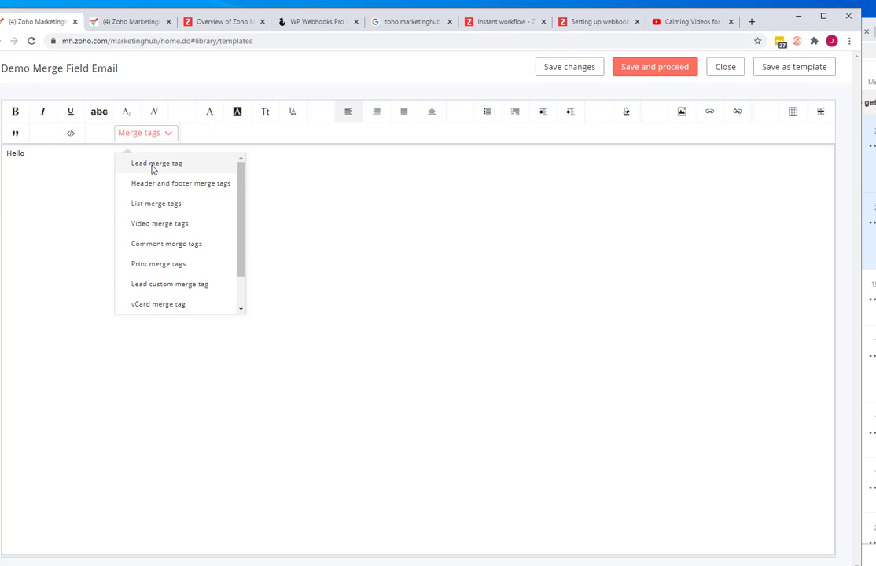
left_click(154, 166)
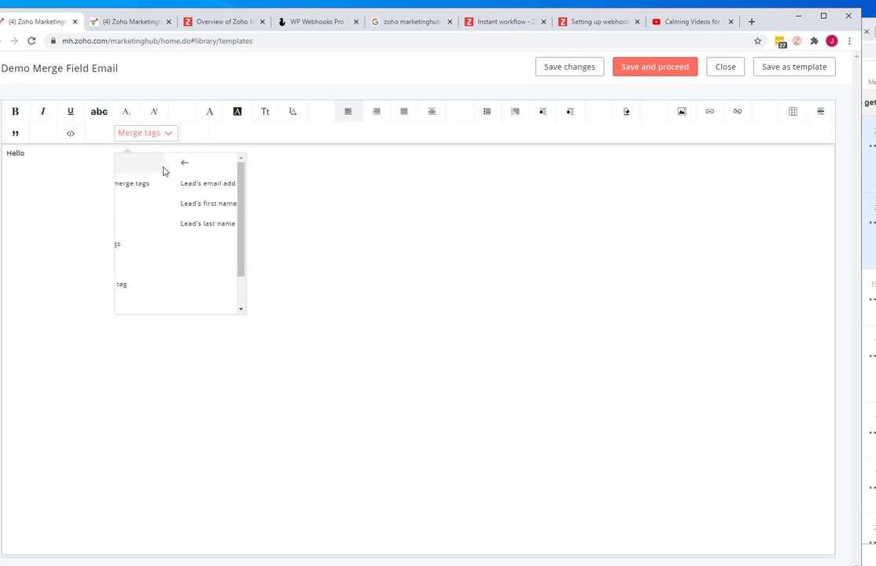
left_click(188, 203)
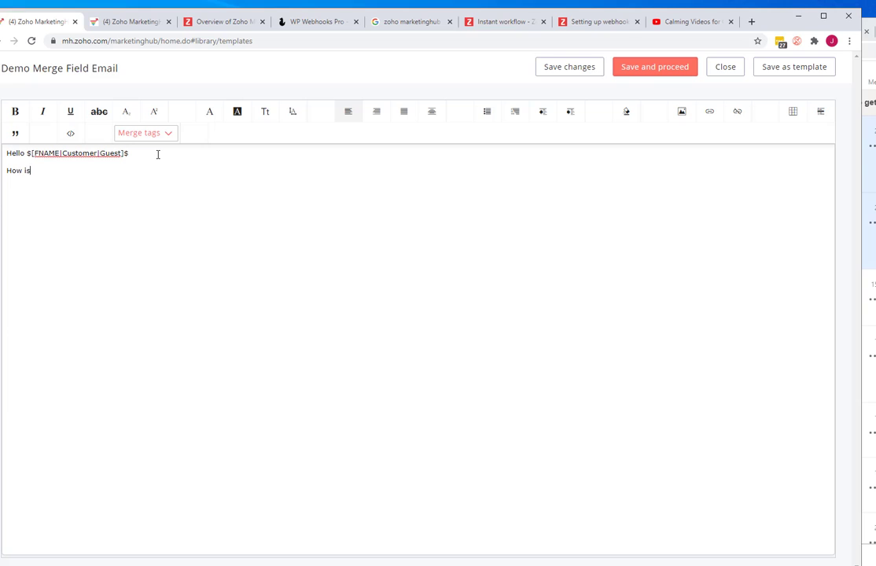
- Write the line "How is … doing these days?" in the email, inserting the Company Name lead custom merge tag after "How is"
left_click(162, 135)
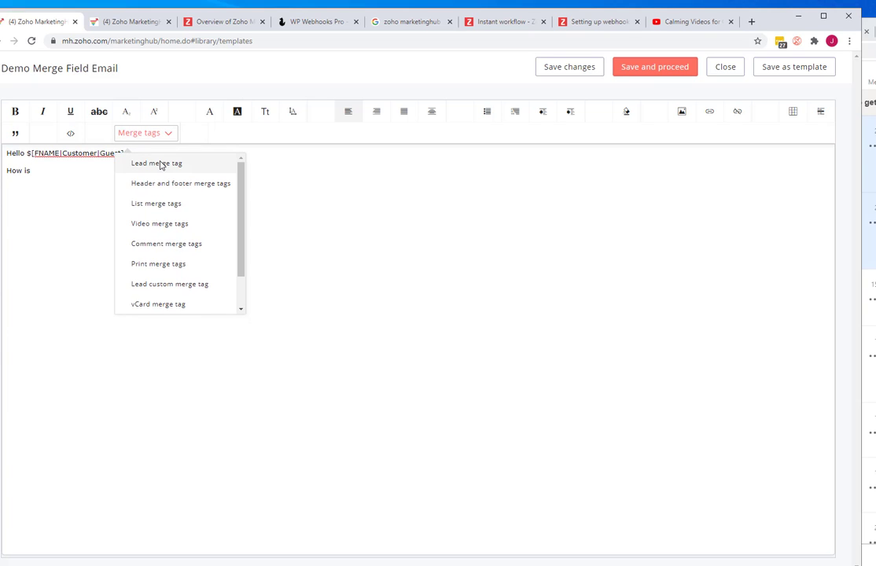
left_click(161, 164)
left_click(138, 164)
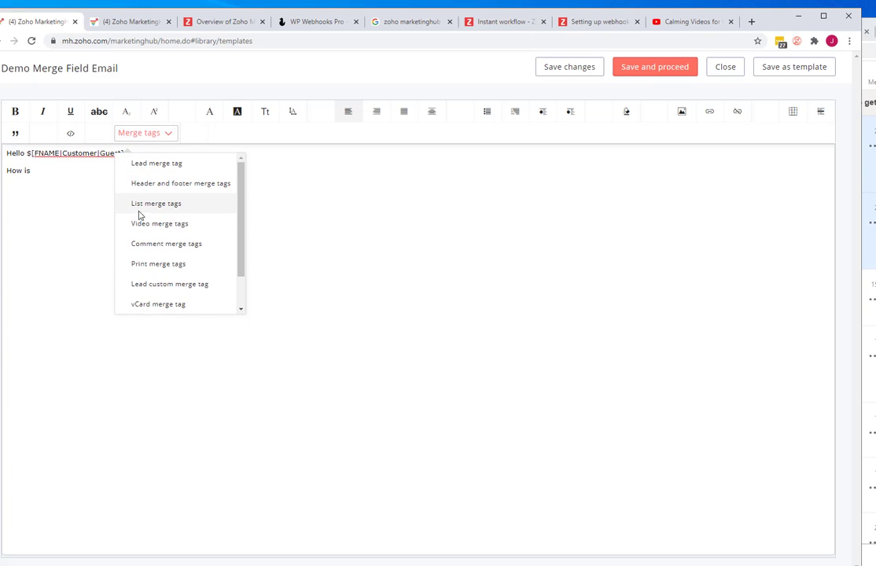
left_click(166, 284)
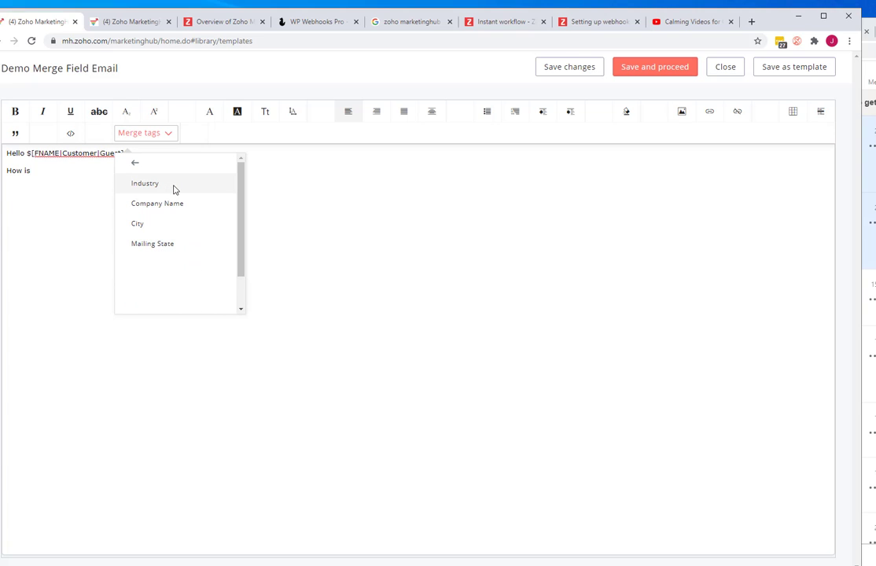
left_click(174, 203)
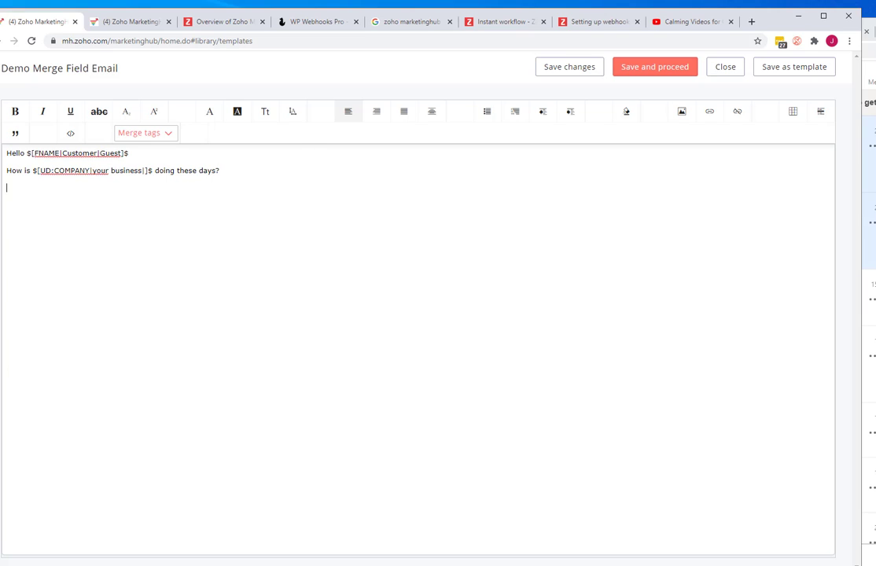
- Look over the merge tag categories available for the email's next line and open the video merge tags
left_click(153, 139)
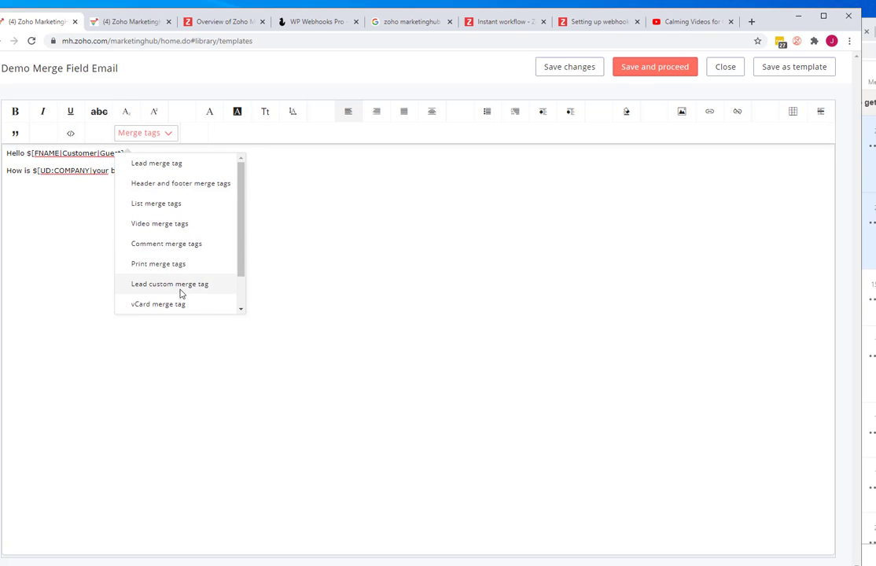
scroll(180, 294, "down", 2)
scroll(180, 294, "up", 2)
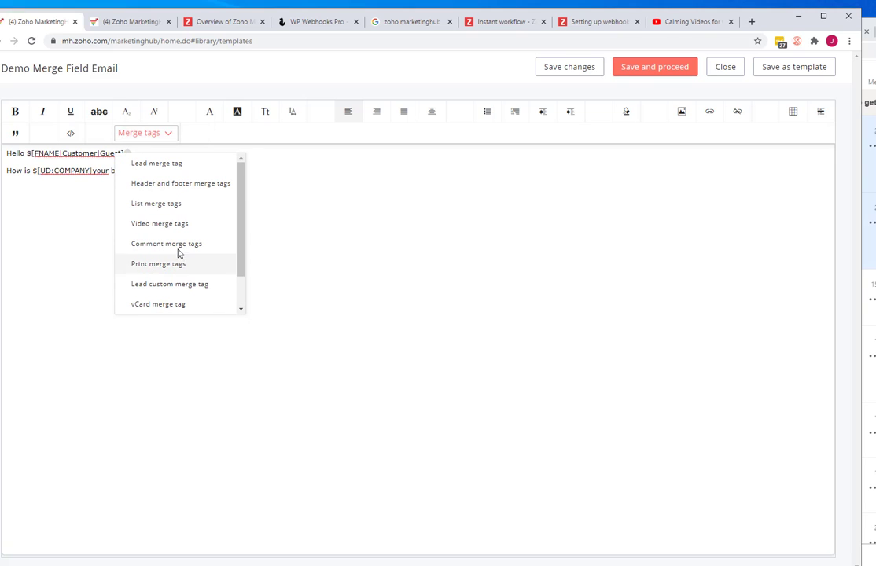
left_click(177, 227)
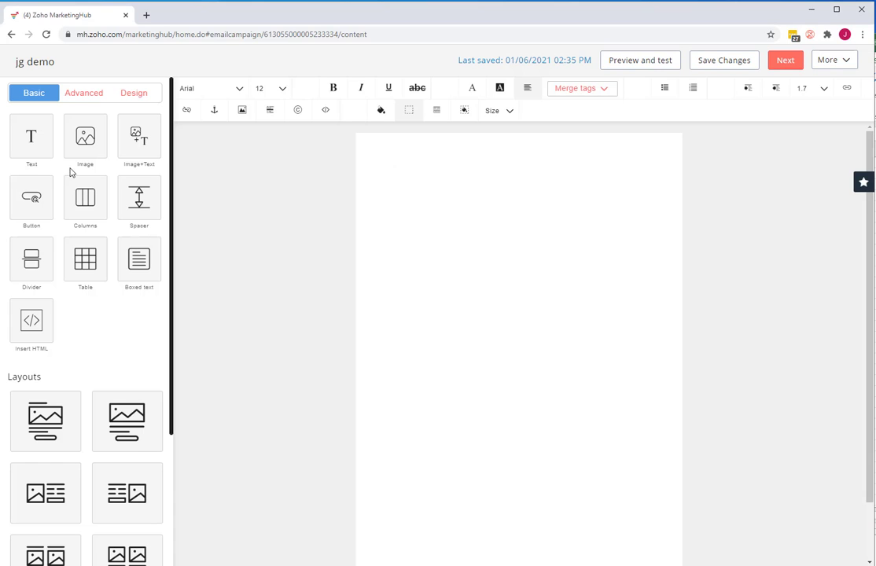
- Add a text block to the blank jg demo campaign email and replace its placeholder text with "Hello"
left_click(31, 134)
left_click_drag(122, 127, 404, 145)
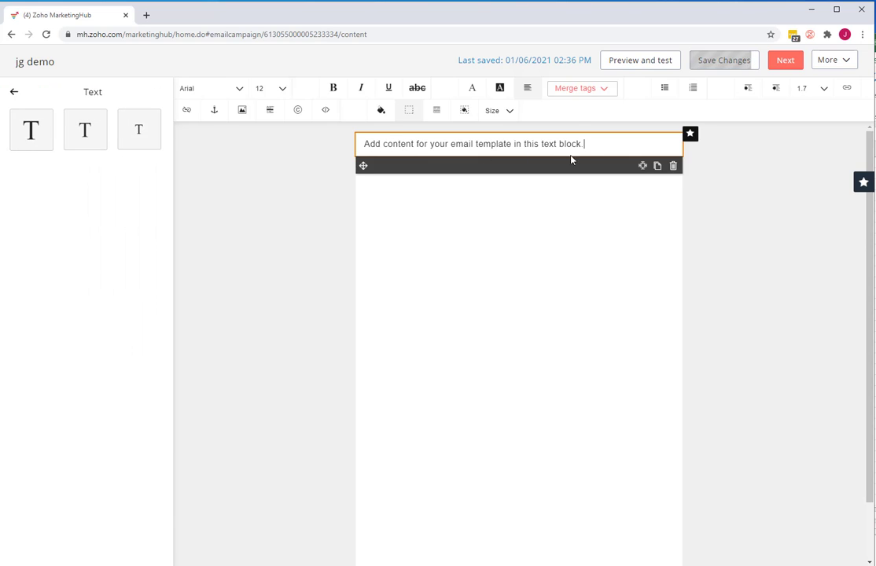
left_click_drag(596, 145, 366, 145)
left_click(350, 152)
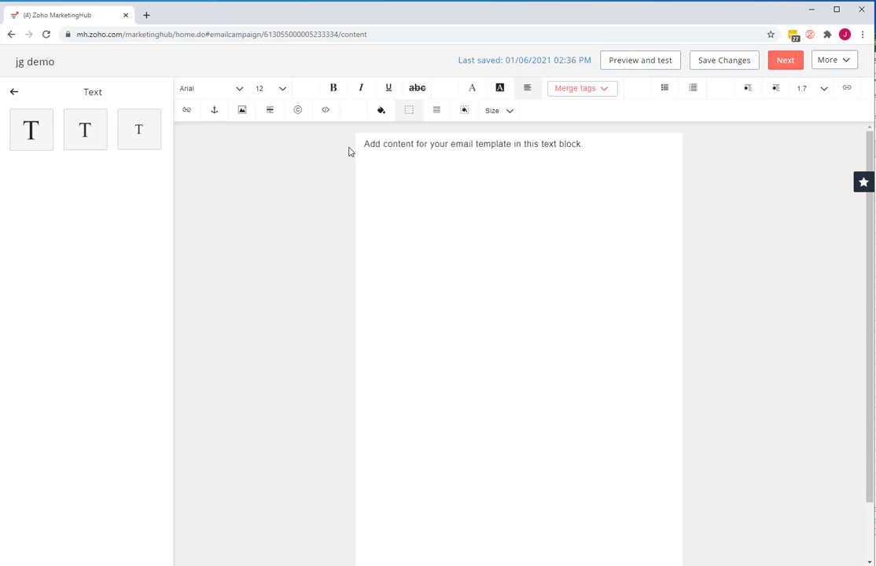
left_click(378, 143)
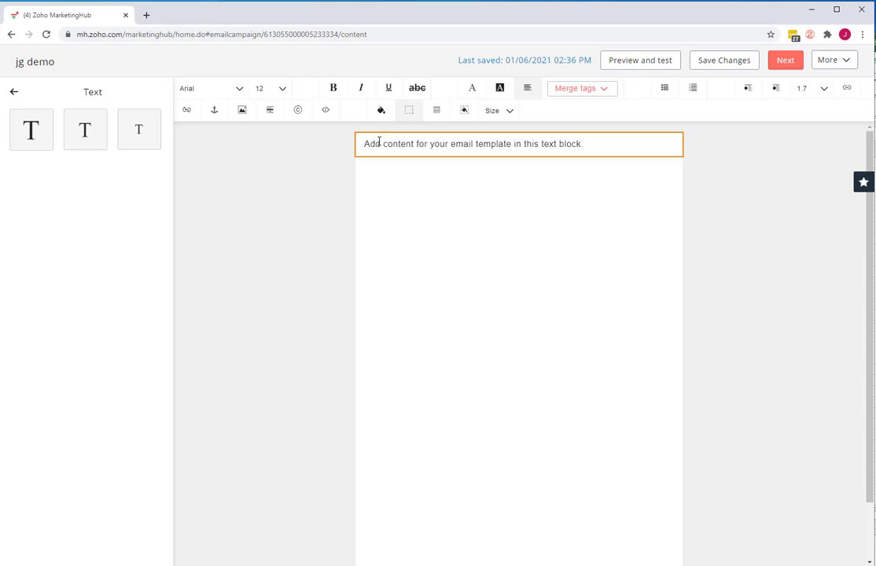
triple_click(407, 144)
type("Hello")
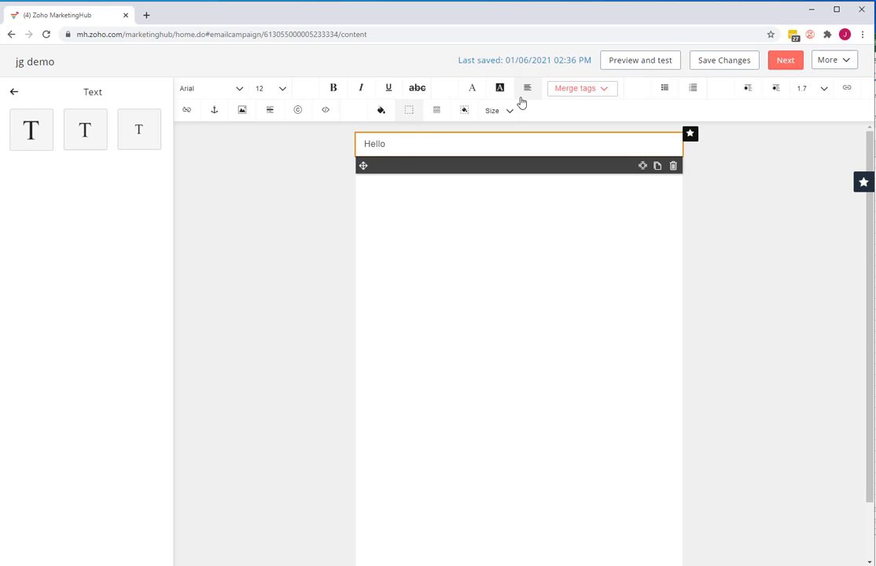
- Insert the Contact's first name merge tag after "Hello" and add two line breaks below it
left_click(605, 89)
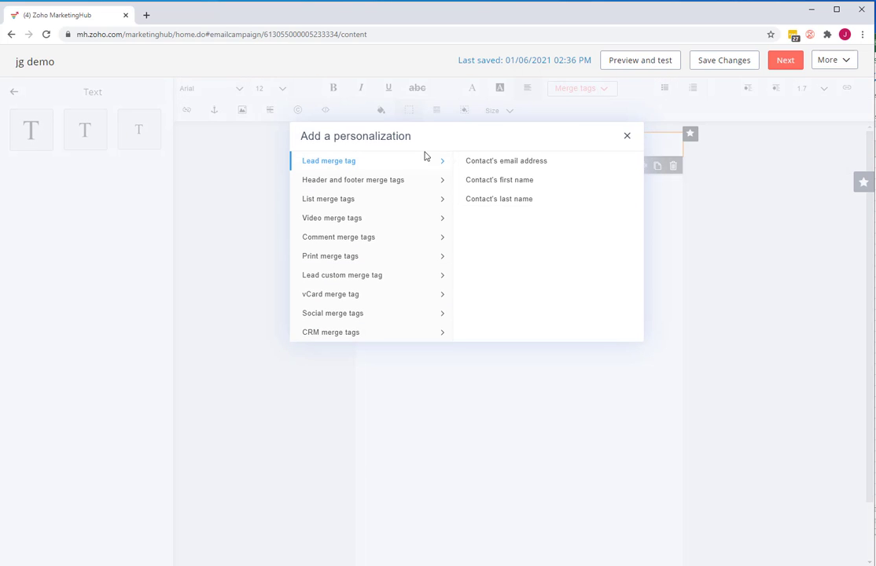
left_click(509, 180)
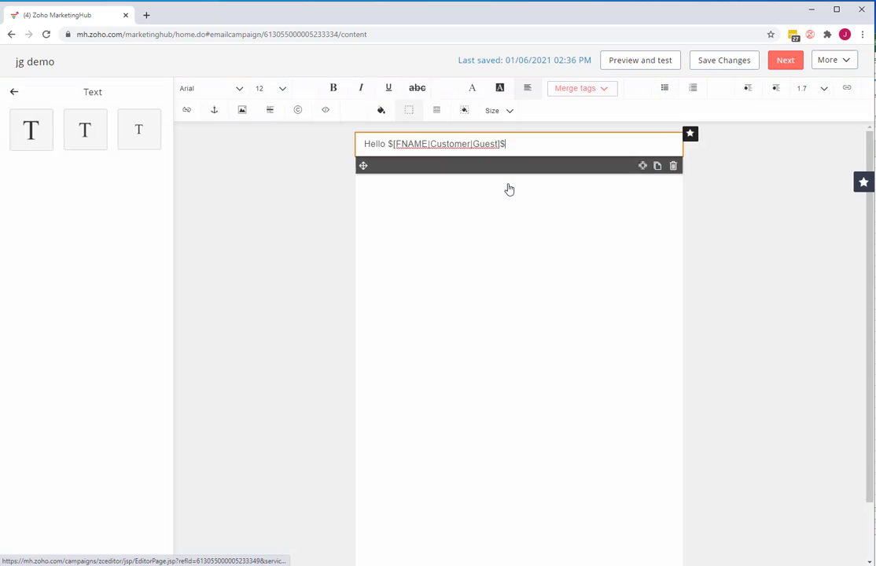
key("Return")
key("Return")
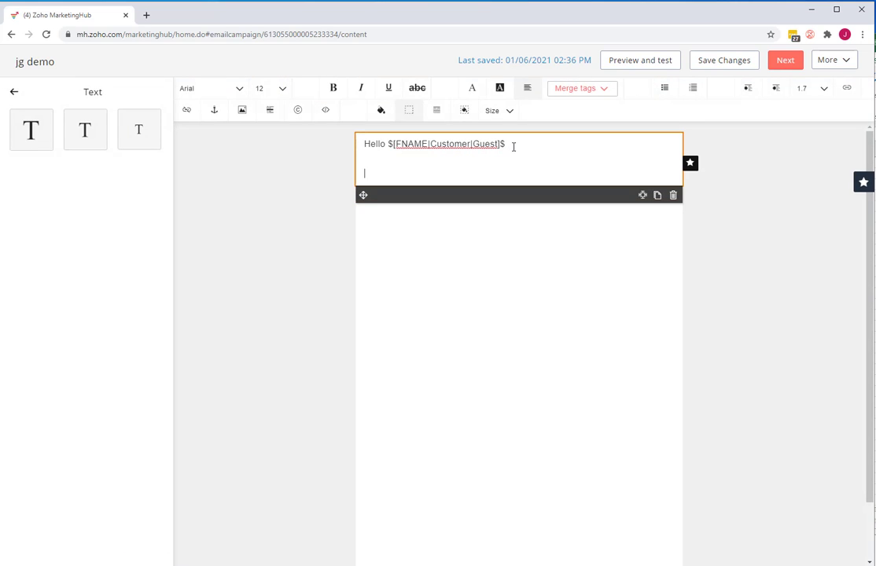
- Review the video, header and footer, print, social, CRM and lead merge tags offered for personalization, then close the list without inserting any
left_click(585, 92)
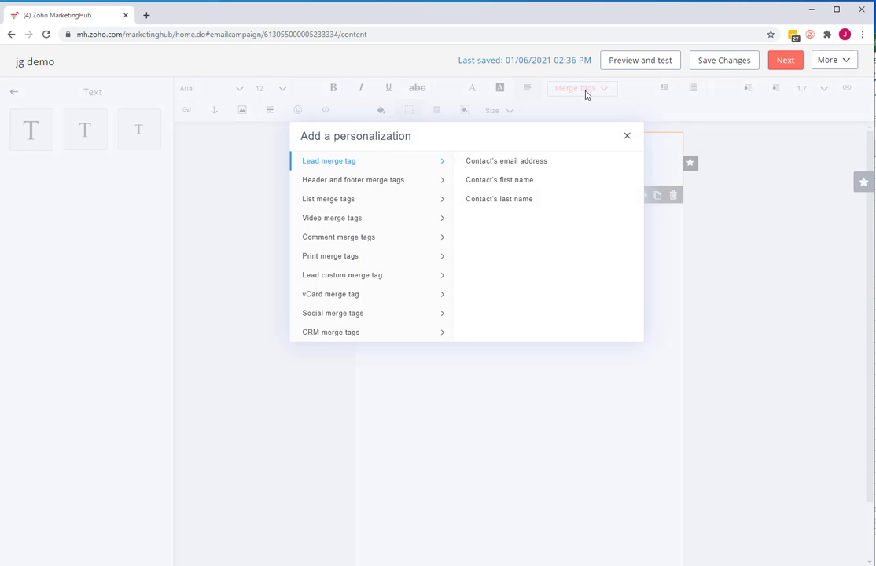
left_click(361, 218)
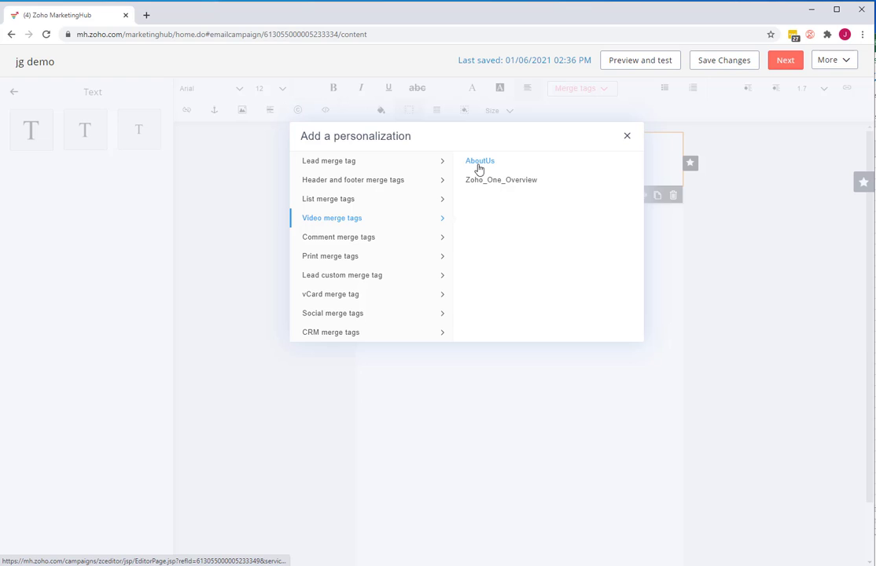
left_click(340, 181)
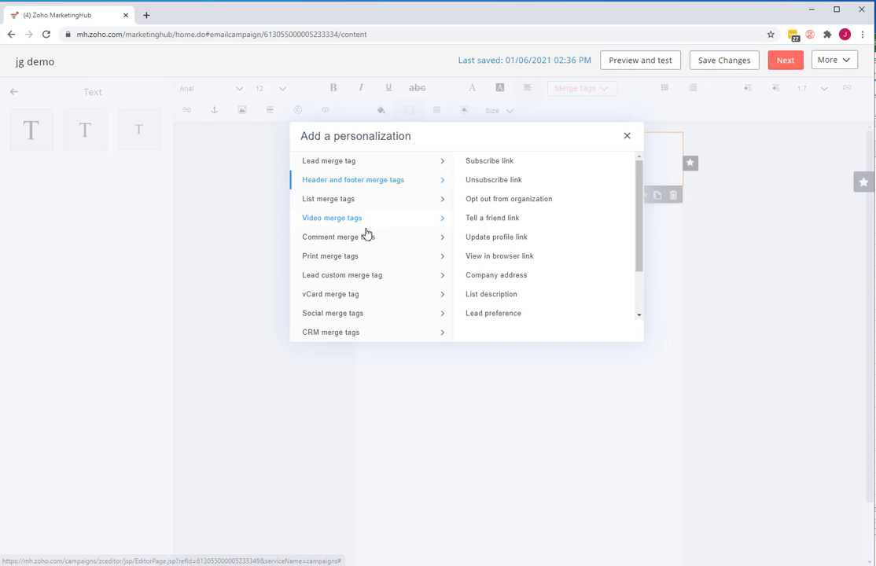
left_click(366, 262)
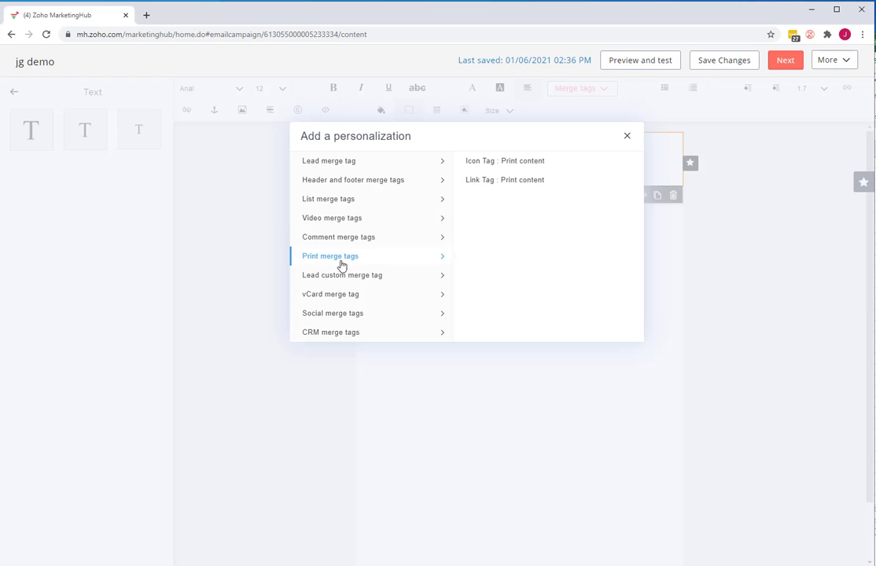
left_click(341, 310)
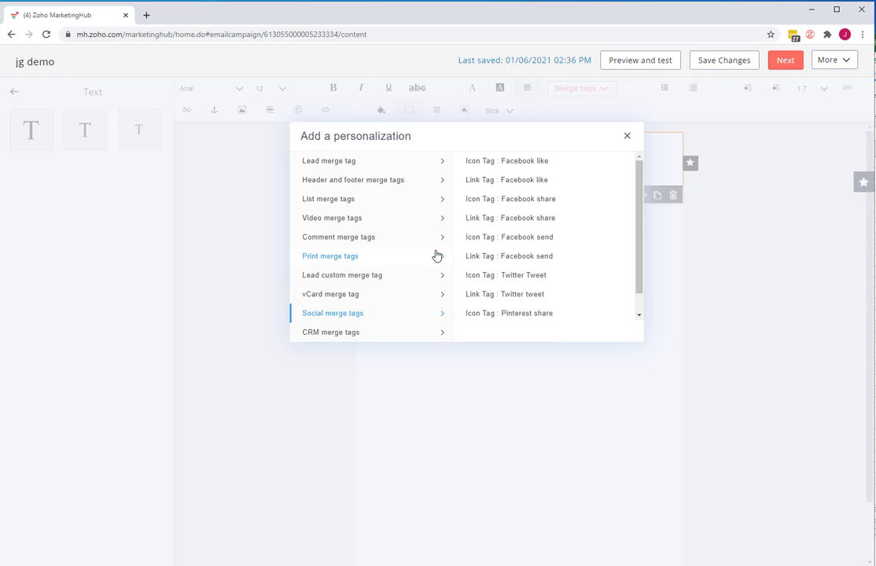
left_click(342, 334)
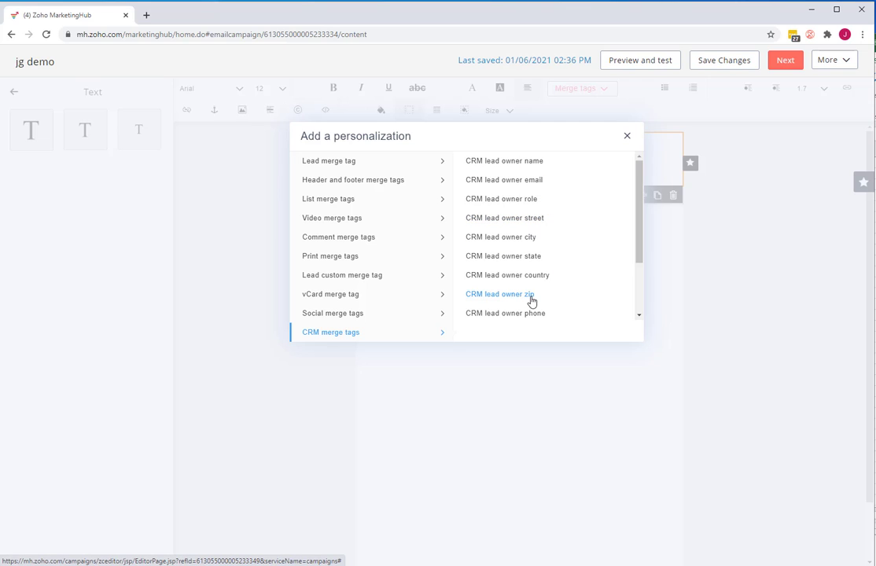
left_click(332, 161)
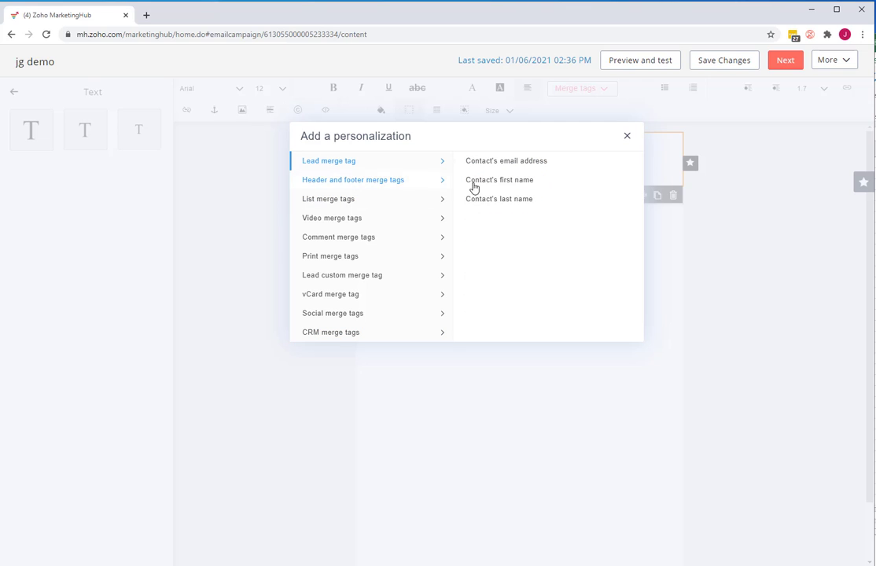
left_click(627, 136)
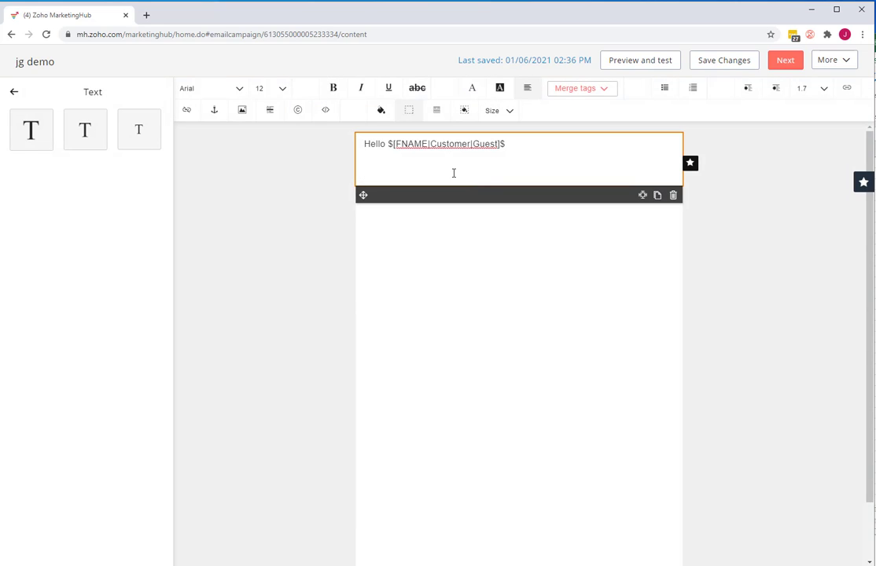
- Write "What do you think about our video below?" under the greeting and start a new line beneath it
type("What dop ")
type("ou think about our vid")
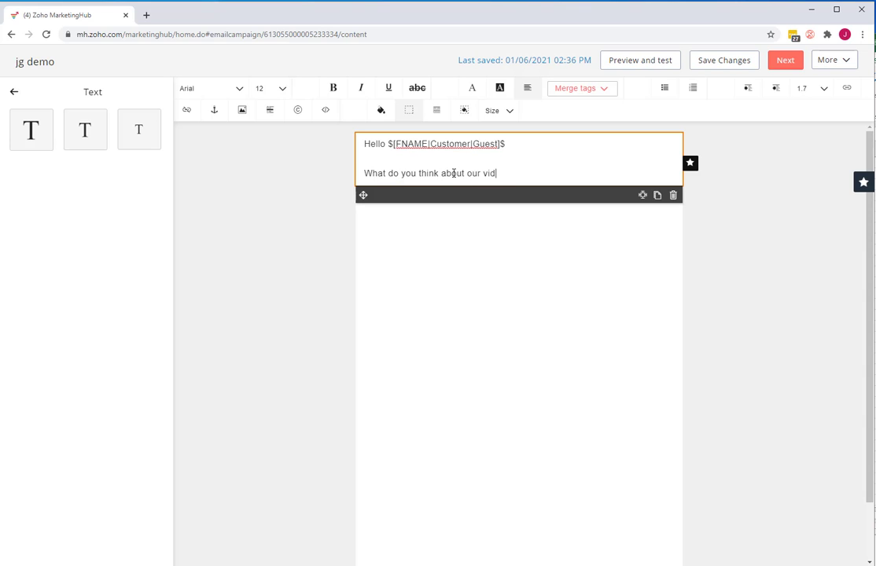
type("eo below?")
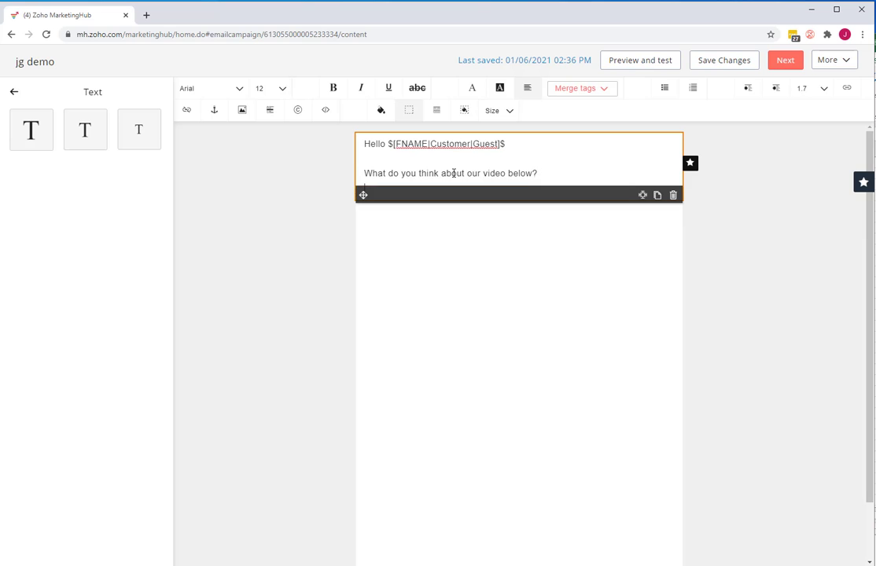
key("Return")
- Insert the AboutUs video merge tag under the question and separate the two with a blank line
left_click(600, 91)
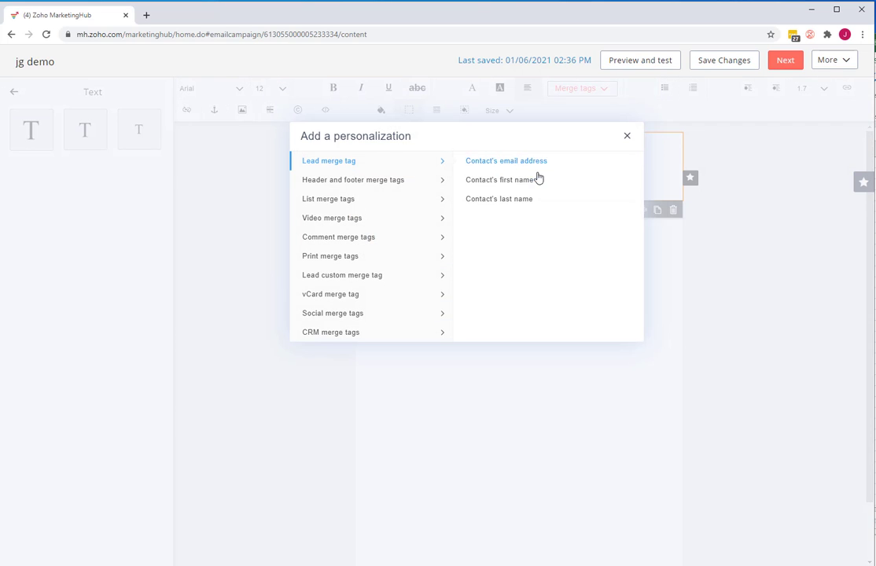
left_click(329, 219)
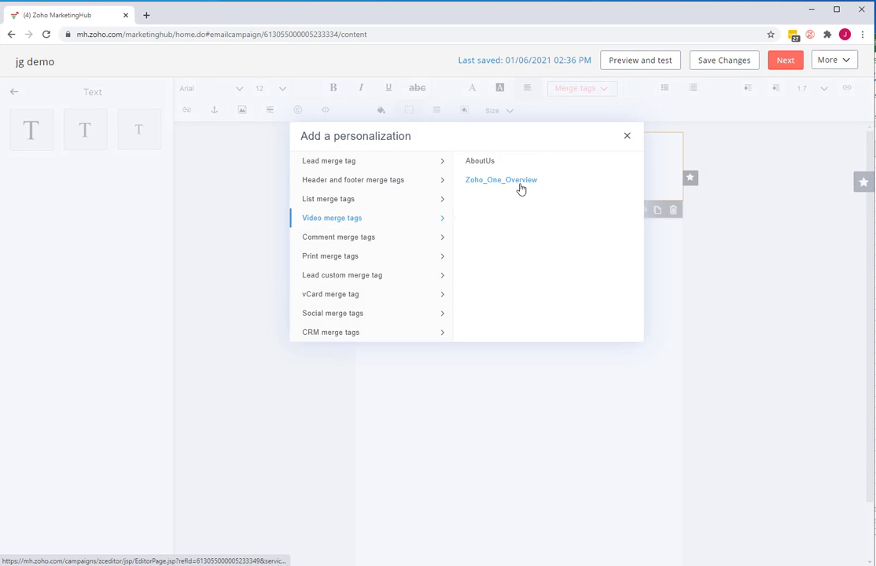
left_click(472, 165)
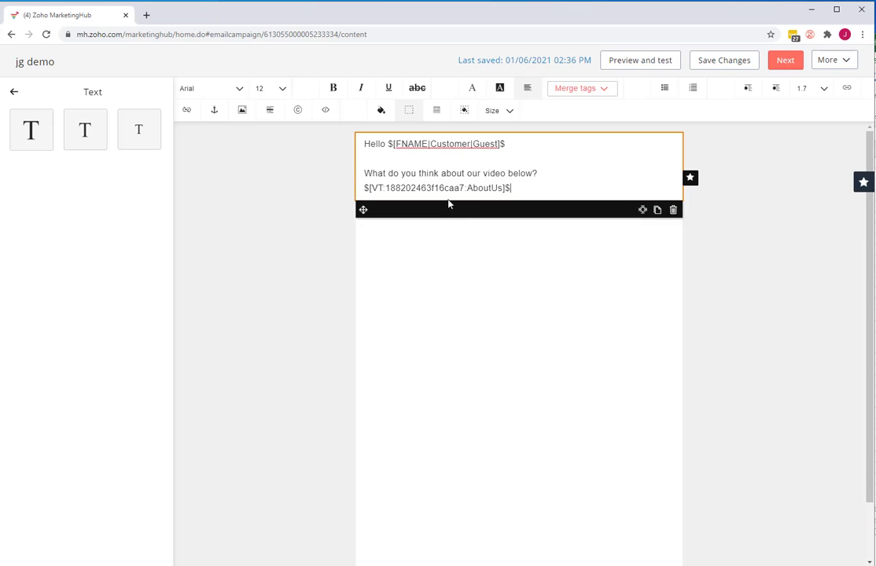
left_click(540, 173)
key("Return")
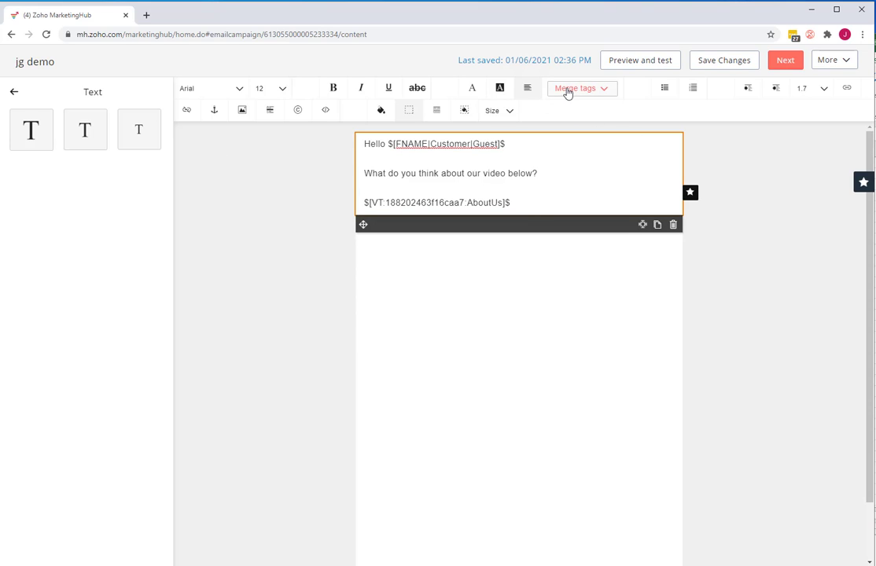
- Point out the first name merge tag in the greeting and add blank space below the AboutUs video merge tag
left_click_drag(394, 145, 498, 149)
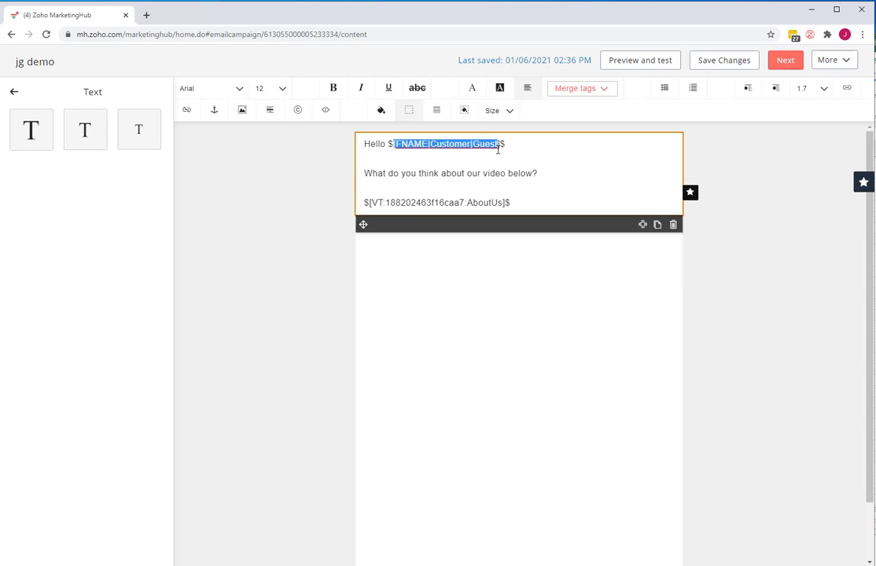
left_click(403, 143)
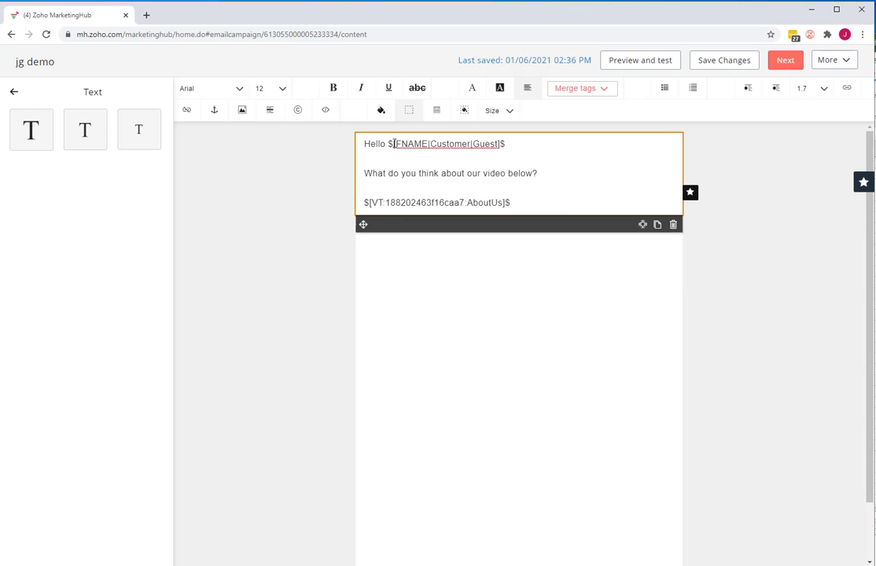
left_click_drag(394, 144, 502, 147)
left_click(489, 148)
key("Return")
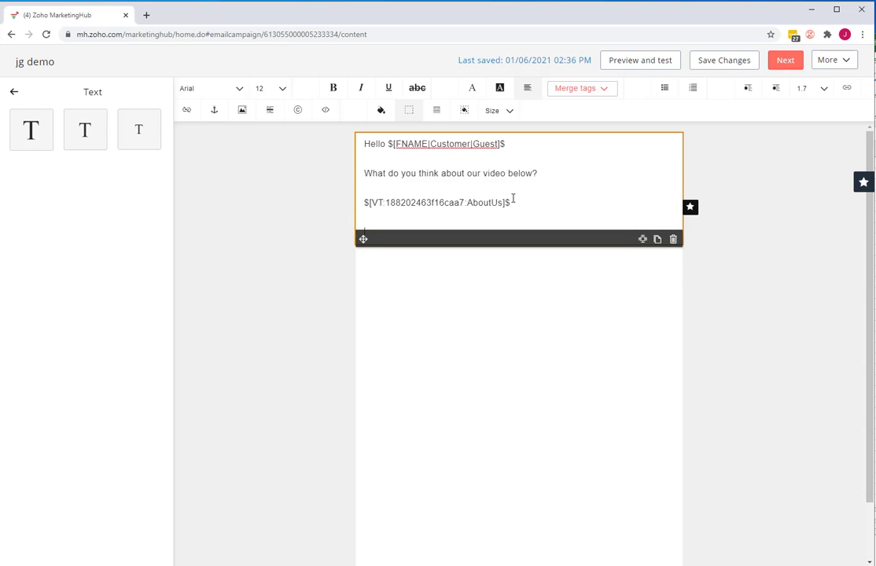
key("BackSpace")
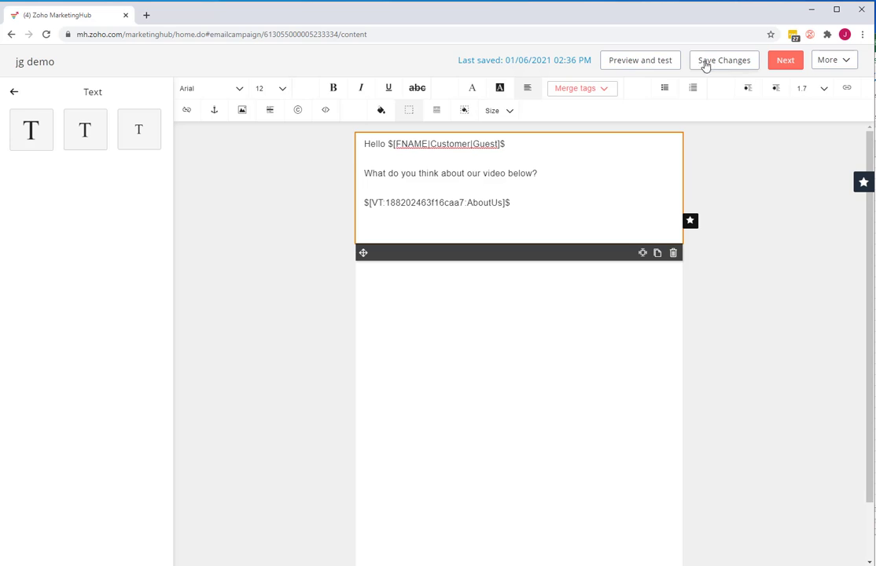
- Review the lead custom merge tags offered for personalization and close the list without inserting any
left_click(604, 91)
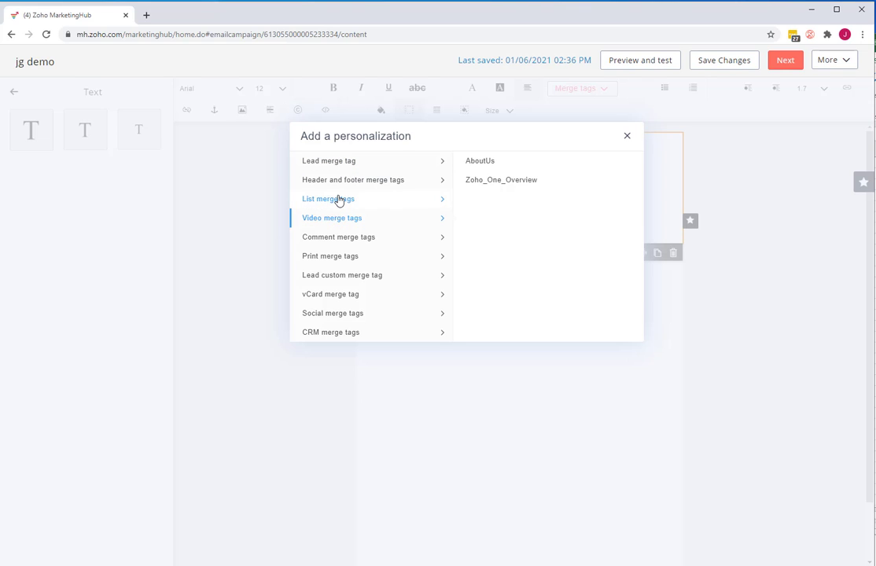
left_click(327, 280)
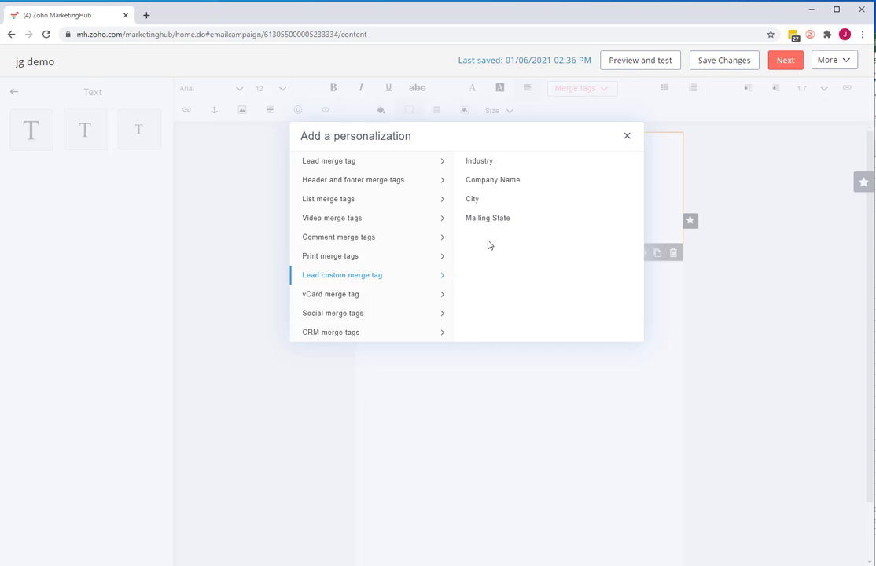
left_click(628, 138)
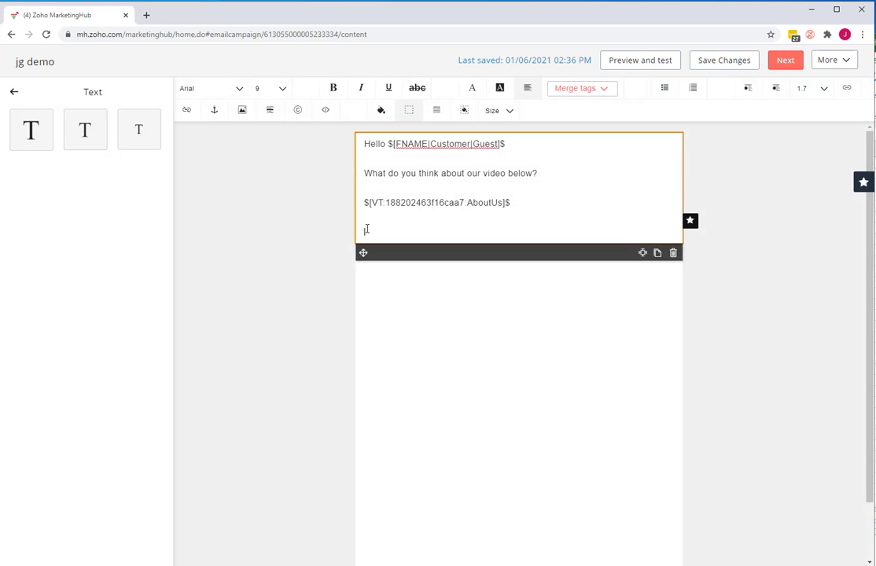